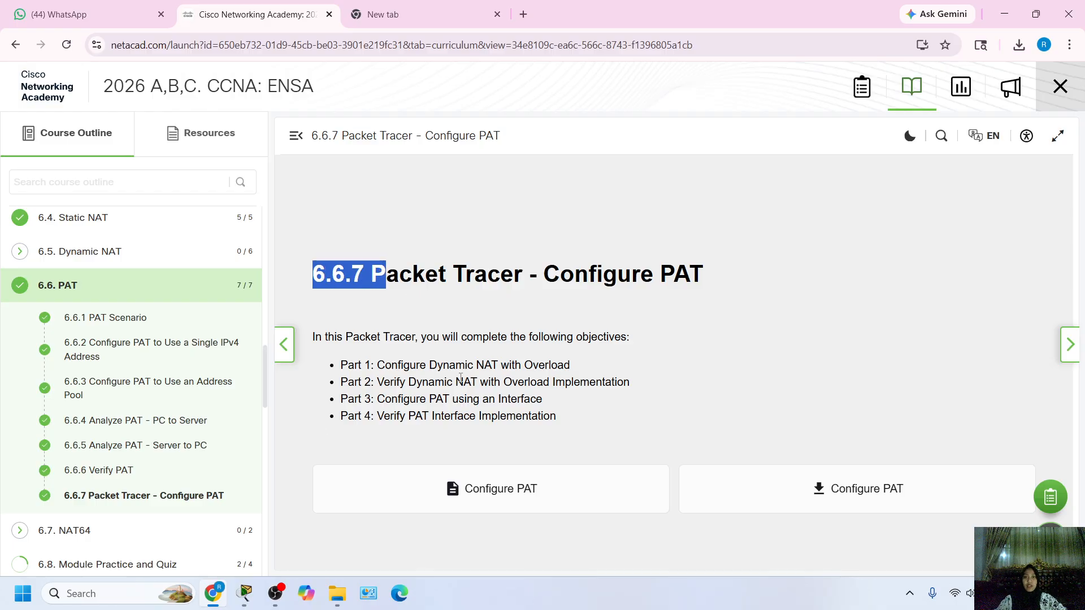
Switch from the course page to the opened 6.6.7 Configure PAT activity in Cisco Packet Tracer.
drag(659, 325, 402, 314)
drag(412, 275, 706, 276)
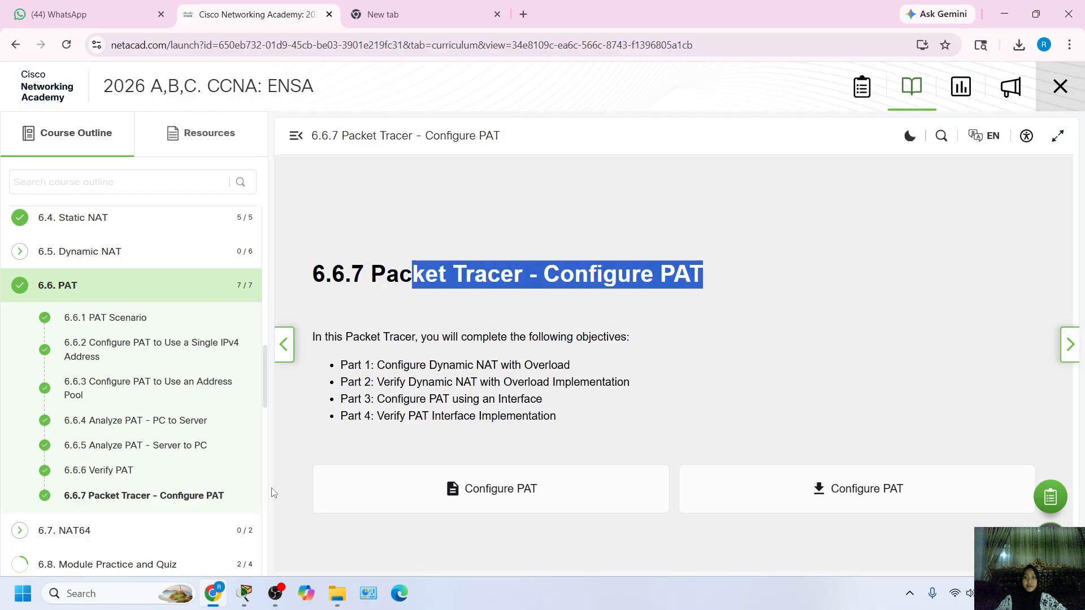
click(245, 593)
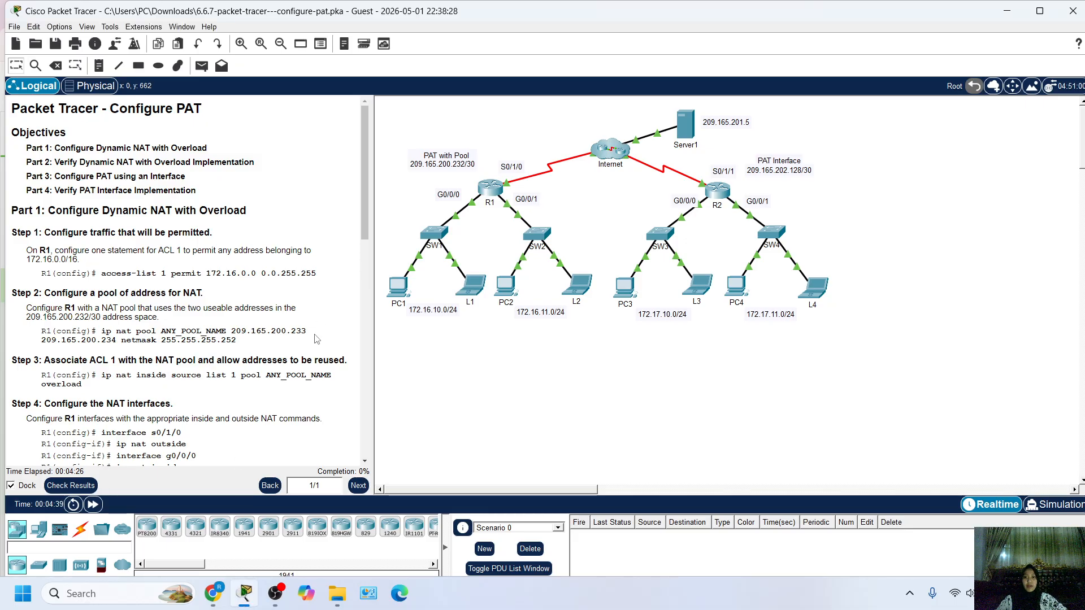
scroll(209, 409, down, 3)
scroll(201, 397, up, 3)
Check the activity results, view the assessment items for R1 and R2, and return to the activity.
click(71, 486)
click(119, 90)
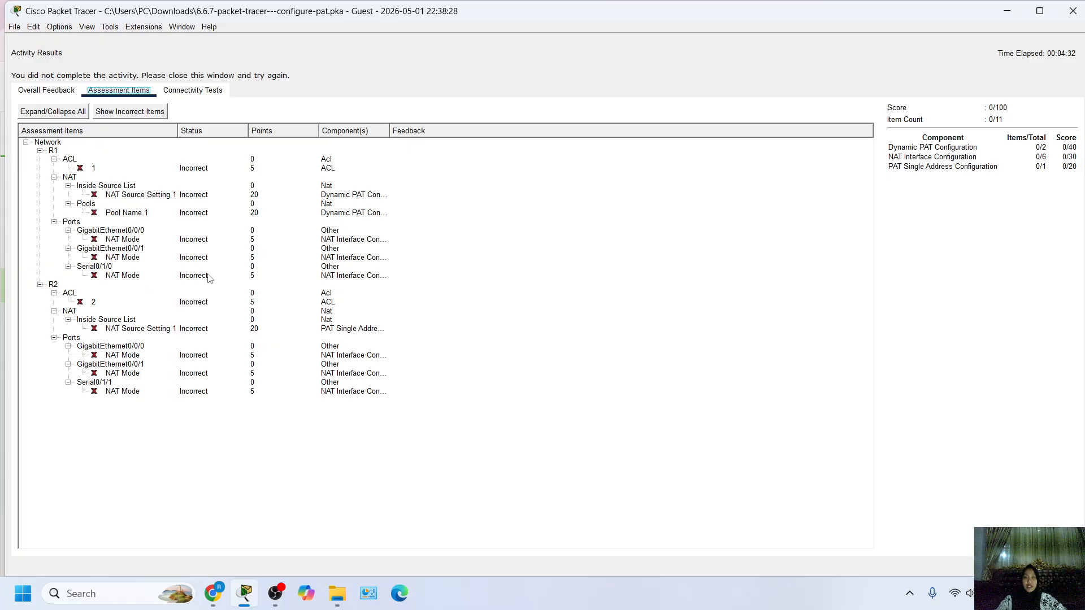
click(1055, 566)
Skim the Configure PAT instructions and maximize the Packet Tracer window.
mouse_move(365, 185)
mouse_down()
mouse_move(365, 225)
mouse_move(363, 175)
mouse_up()
drag(203, 111, 115, 114)
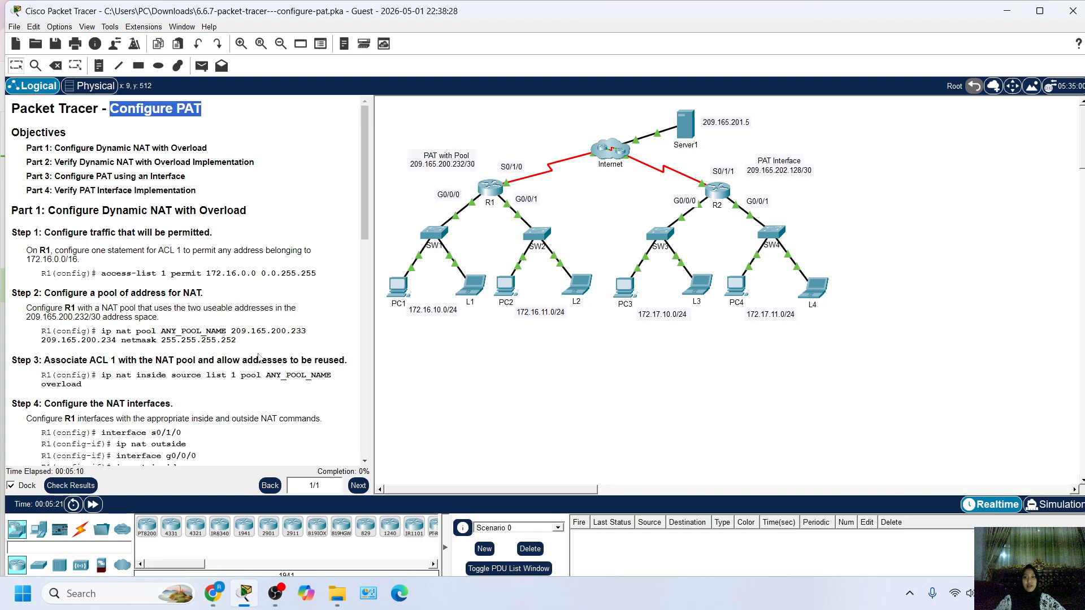
scroll(112, 359, down, 4)
scroll(112, 359, down, 4)
scroll(44, 207, up, 8)
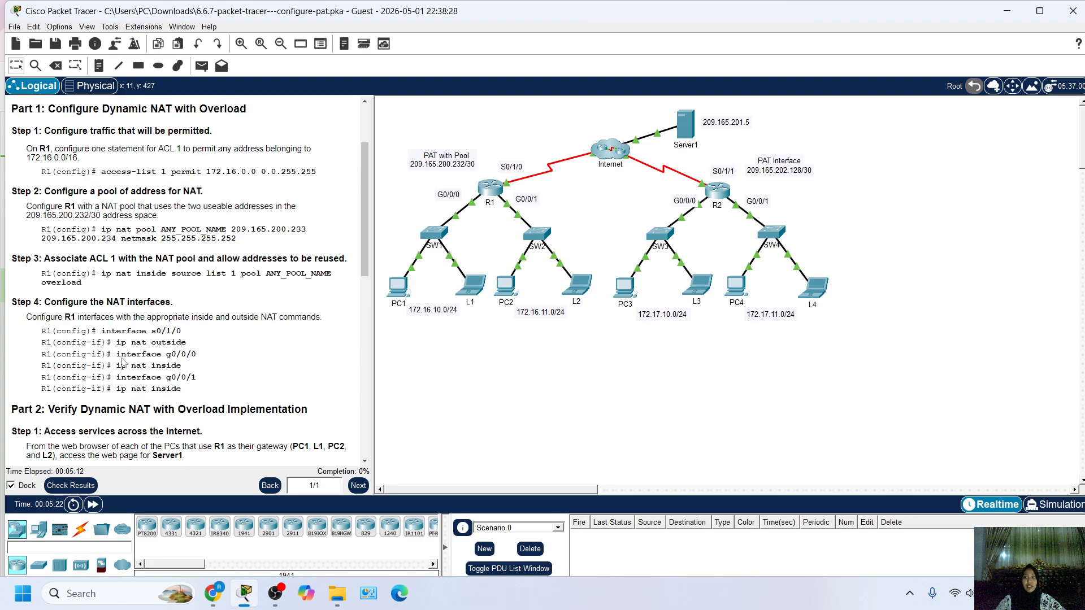
drag(25, 211, 110, 211)
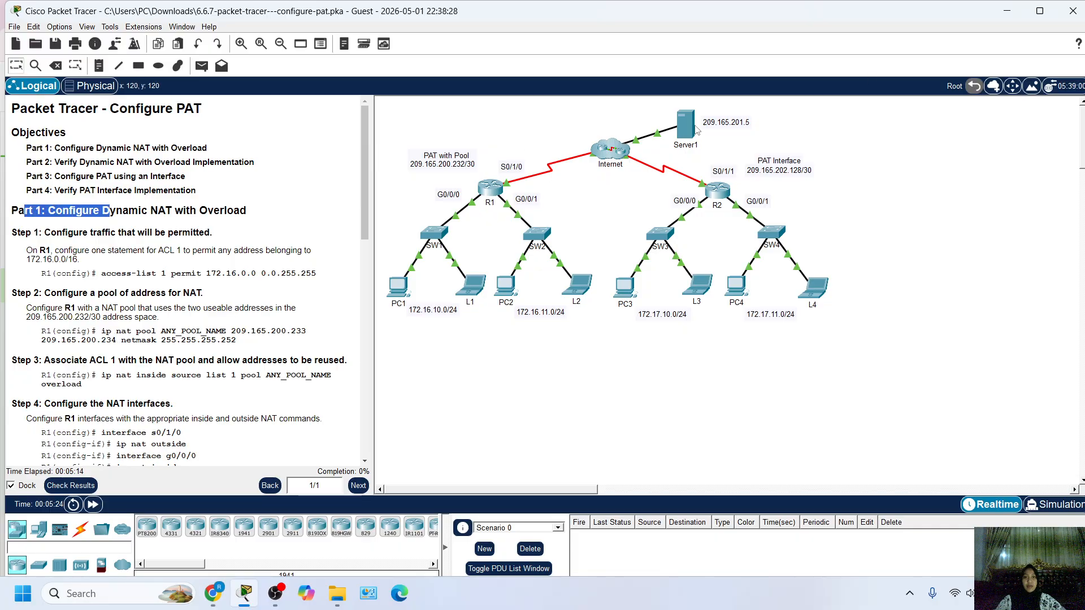
click(1041, 9)
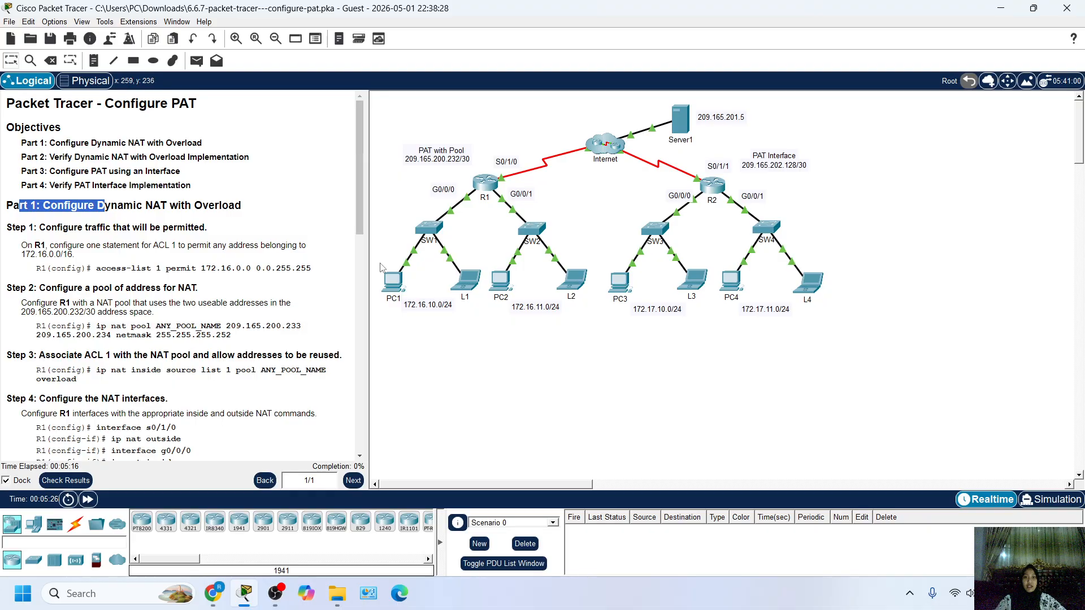
Read through the instructions for the dynamic NAT with overload and PAT interface parts of the activity.
scroll(233, 332, down, 1)
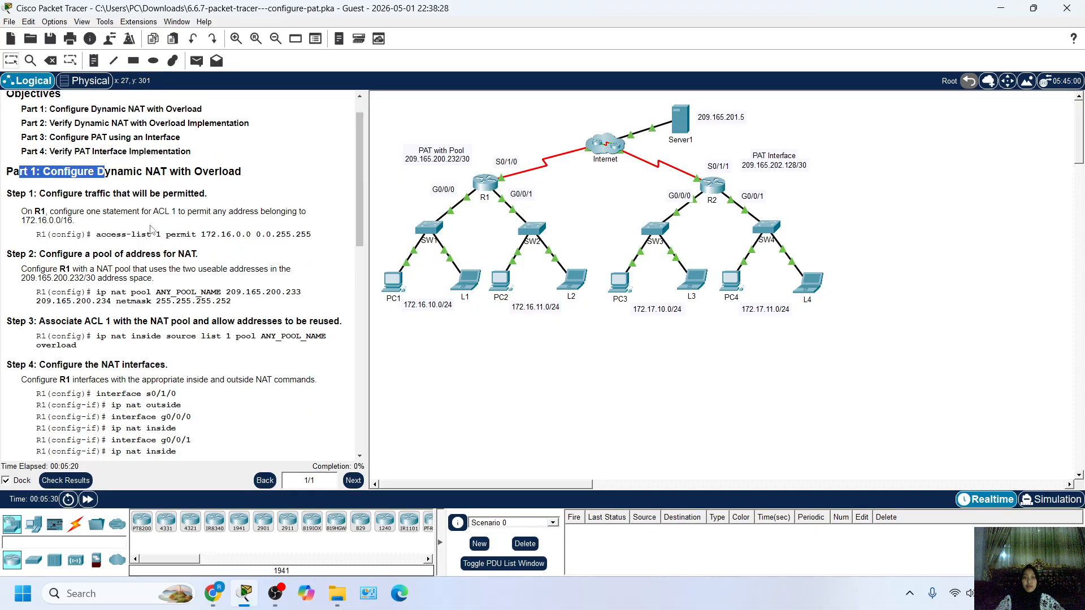
drag(111, 173, 194, 173)
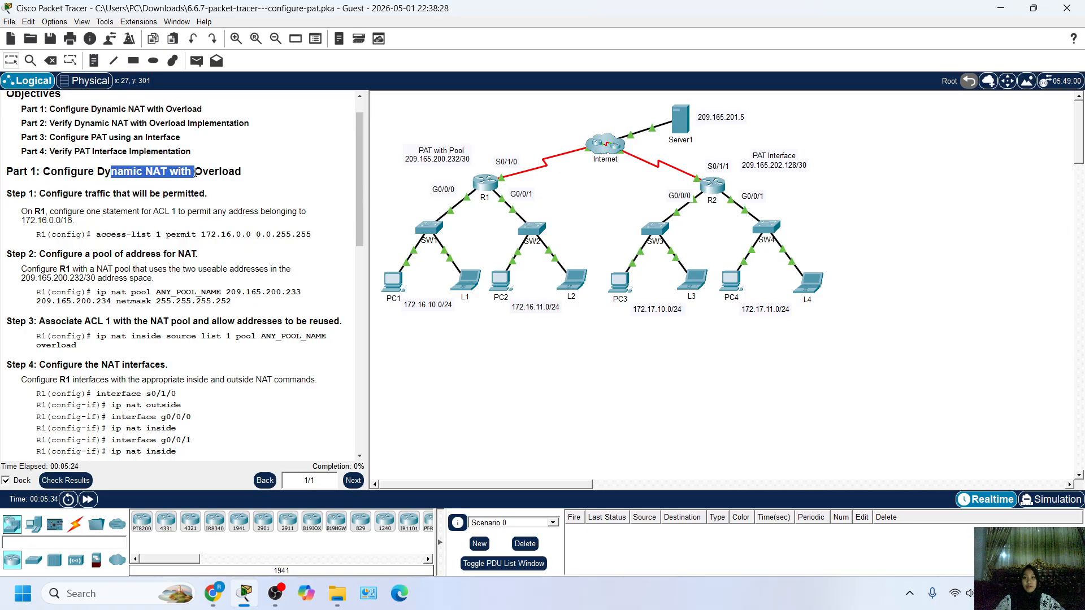
scroll(12, 354, down, 10)
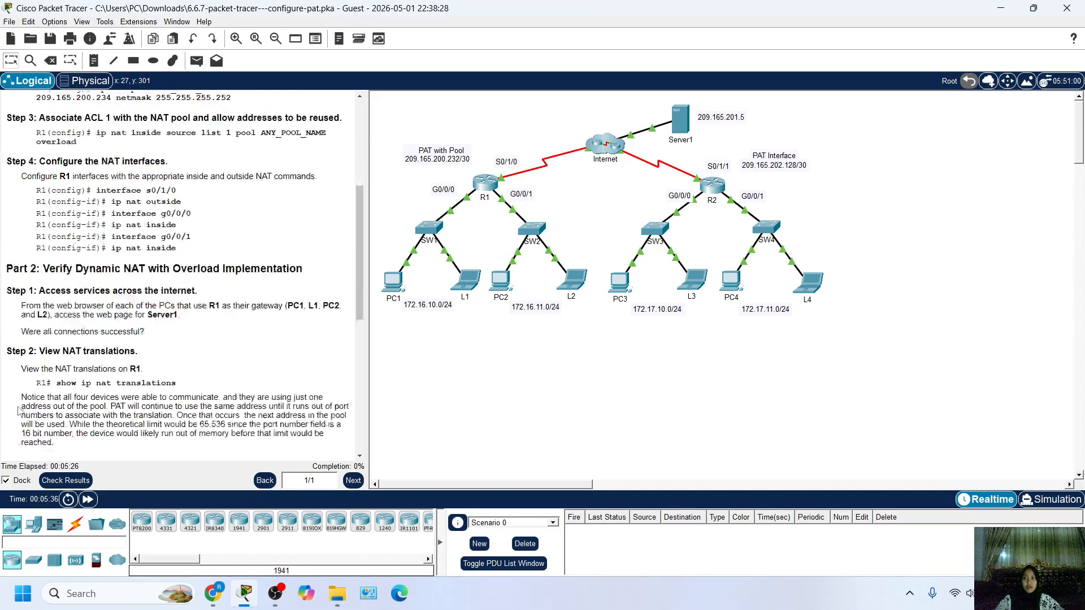
scroll(54, 400, down, 3)
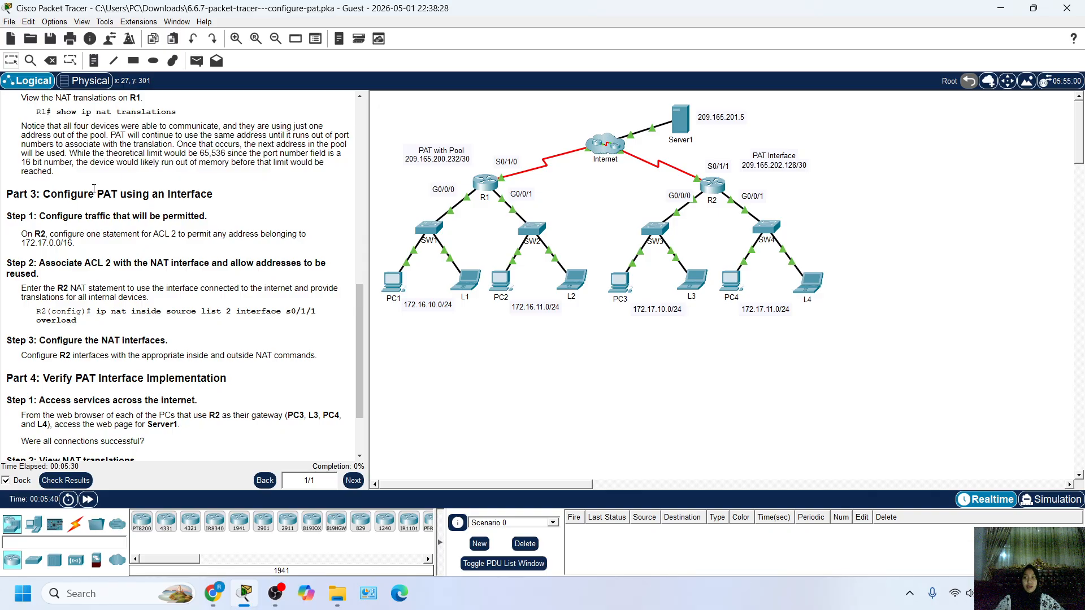
drag(94, 189, 125, 191)
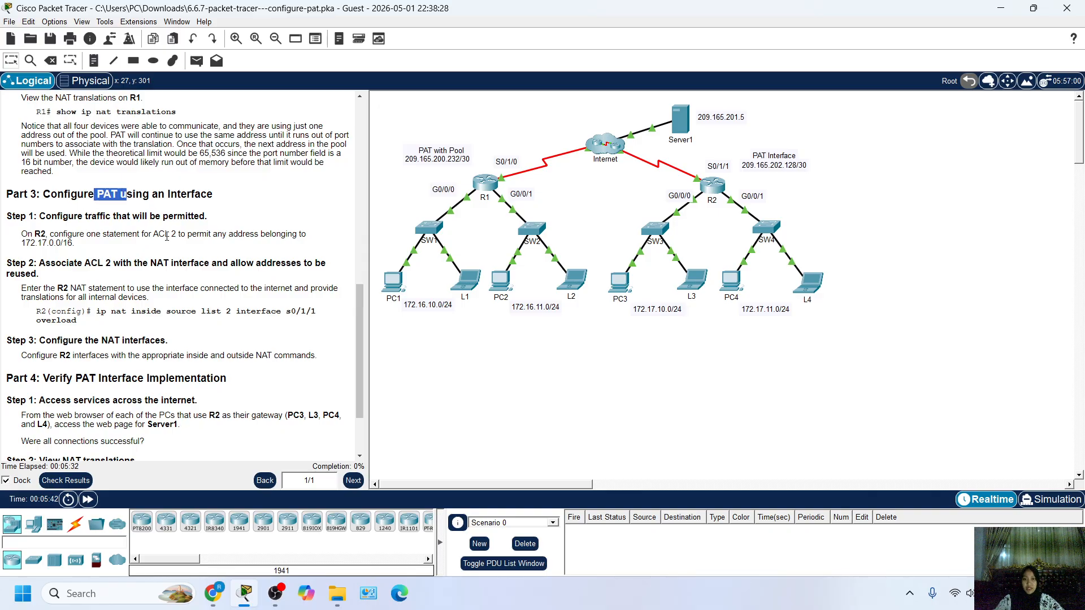
scroll(172, 357, up, 10)
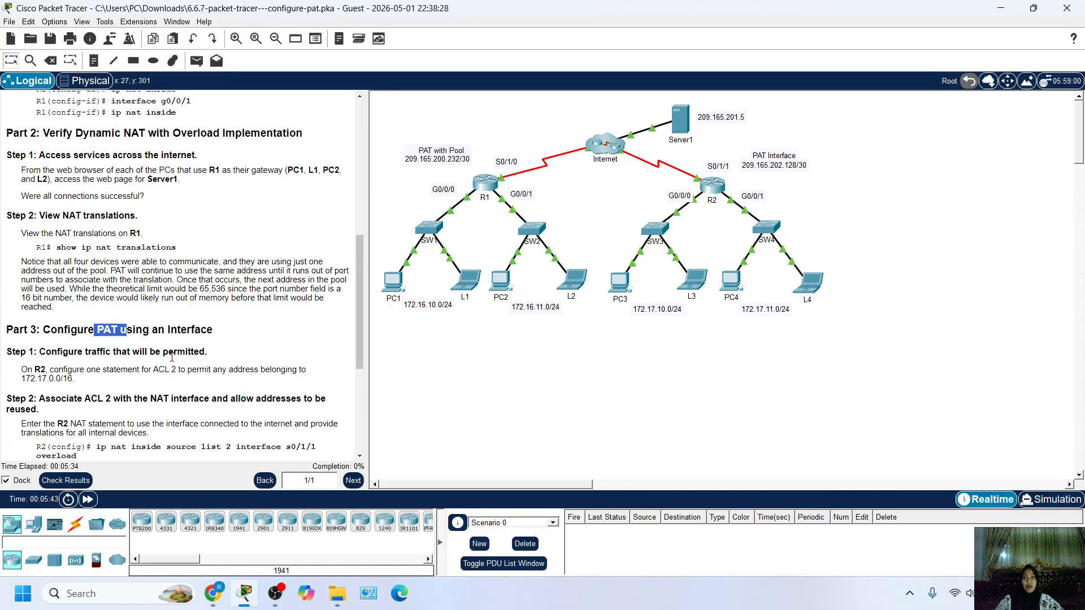
scroll(171, 349, down, 4)
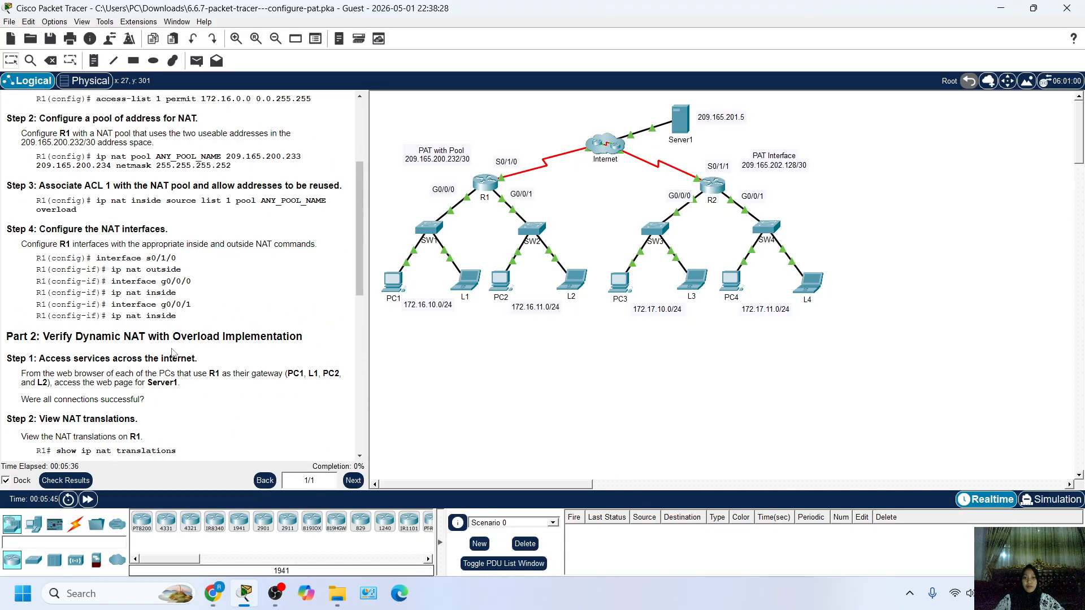
scroll(171, 349, up, 5)
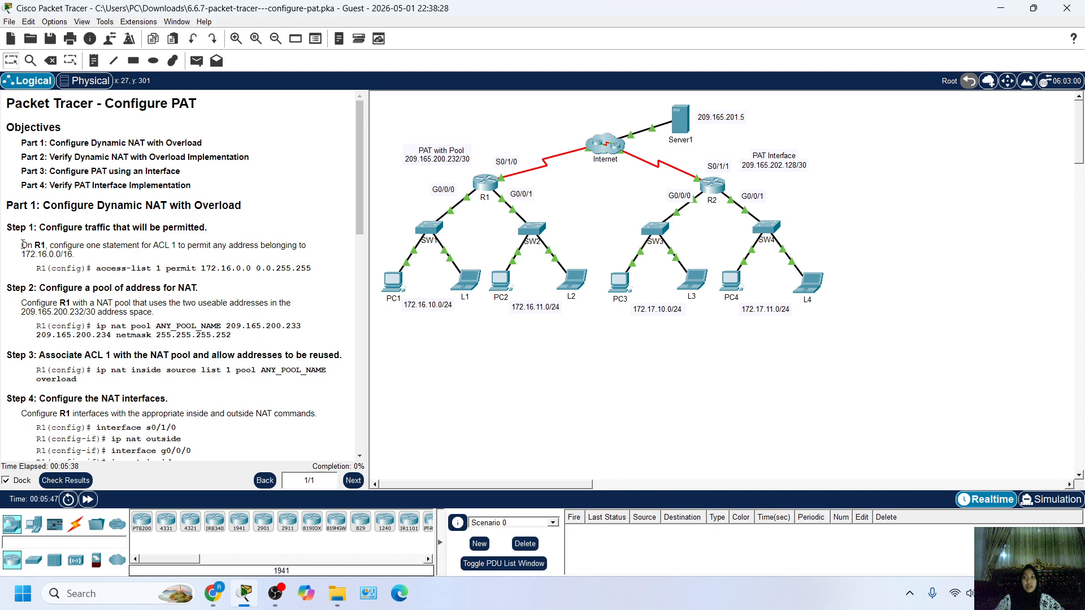
Examine Part 1, Step 1 and its access-list command for permitting traffic from the 172.16.0.0/16 network on R1.
drag(10, 227, 199, 205)
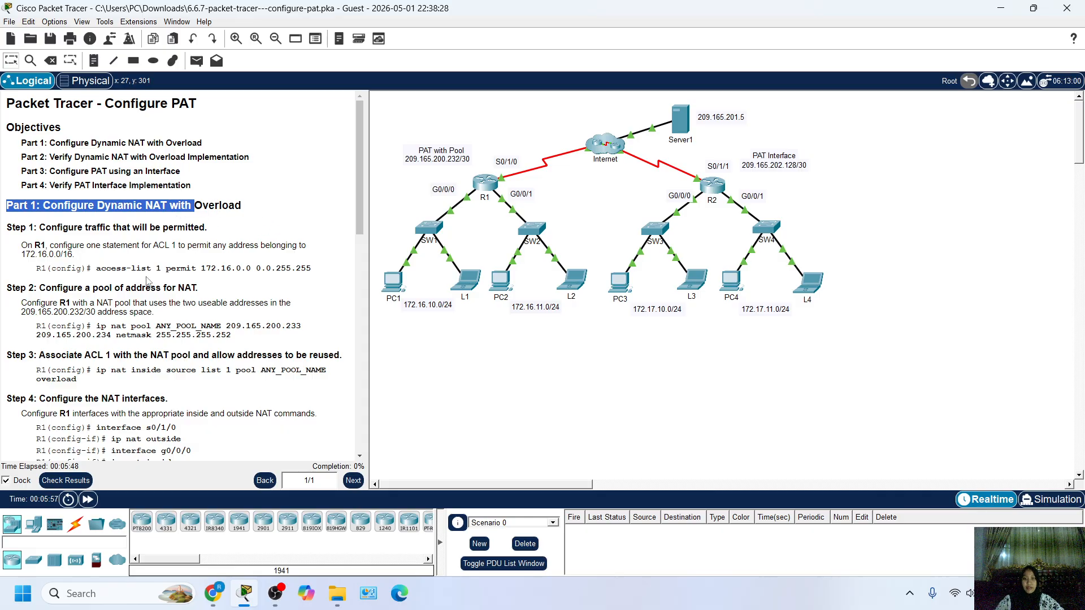
scroll(79, 380, down, 1)
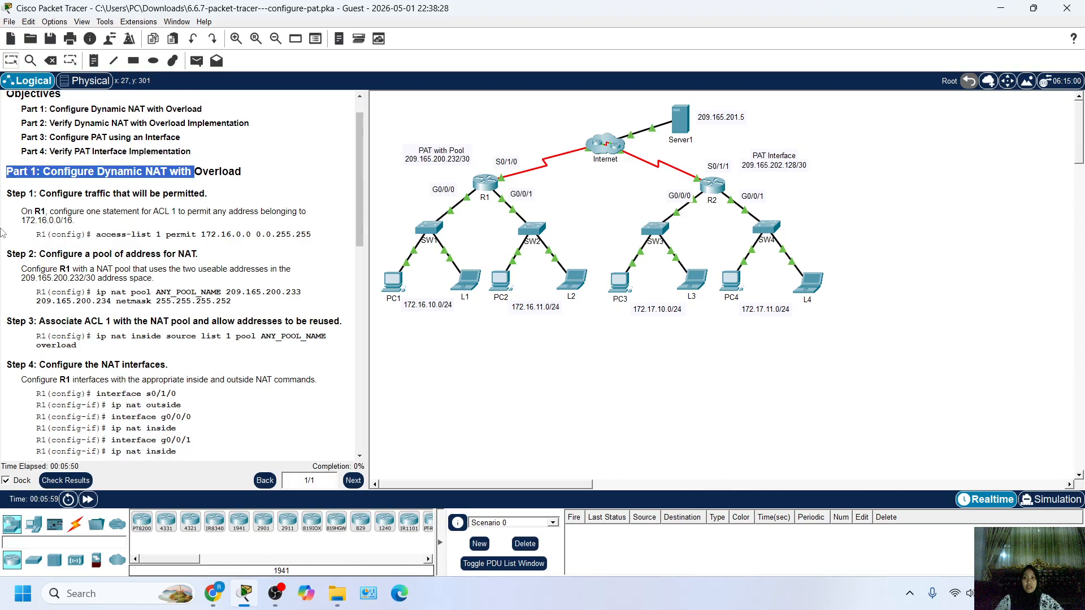
scroll(146, 212, up, 1)
drag(79, 223, 151, 228)
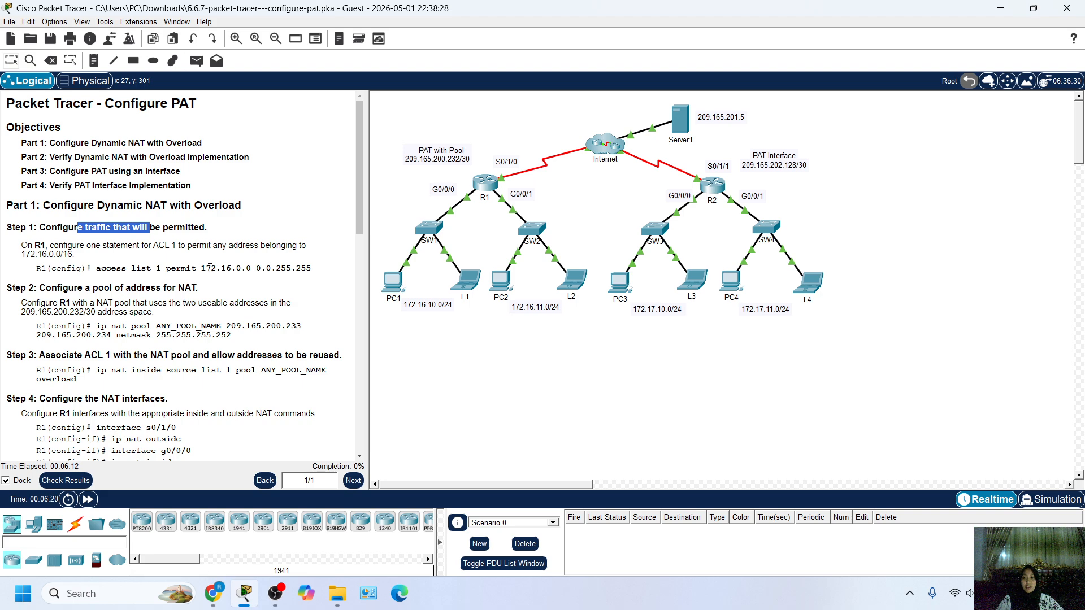
drag(201, 268, 314, 276)
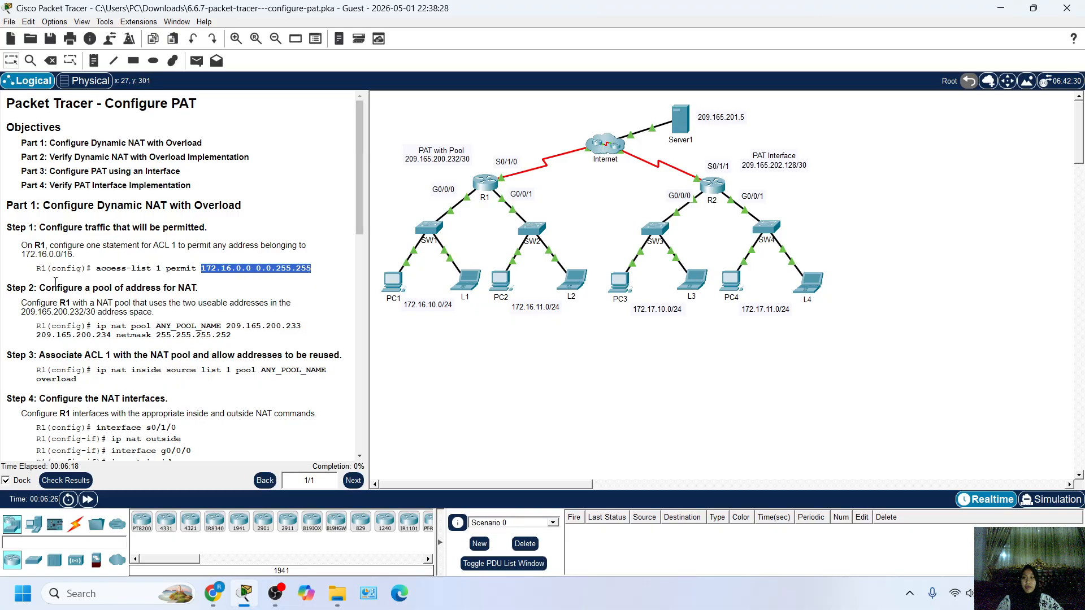
drag(42, 269, 330, 291)
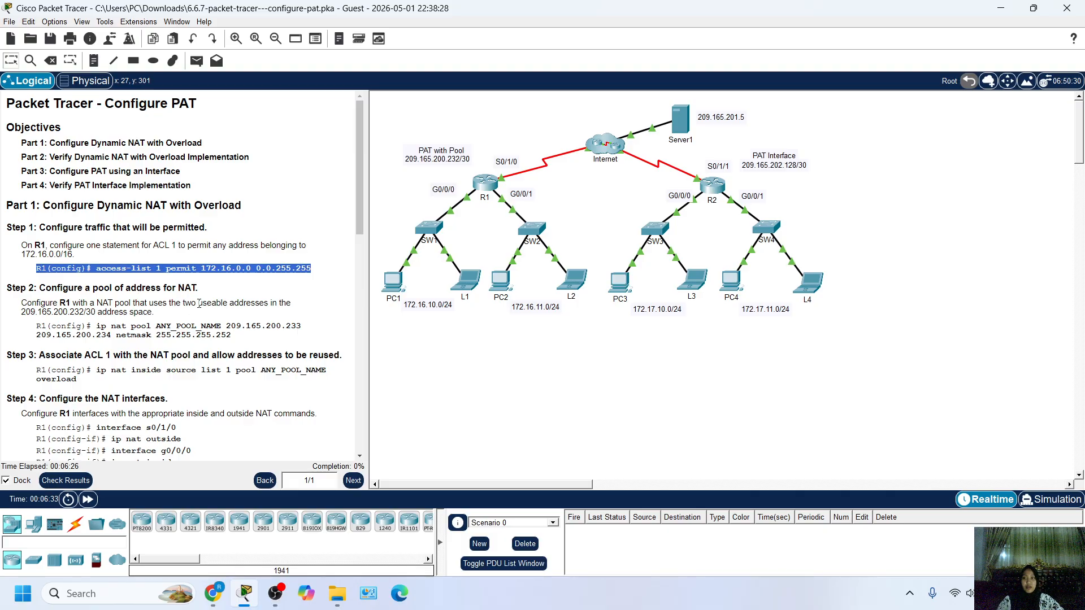
click(119, 284)
drag(31, 270, 321, 268)
click(216, 285)
drag(201, 266, 252, 269)
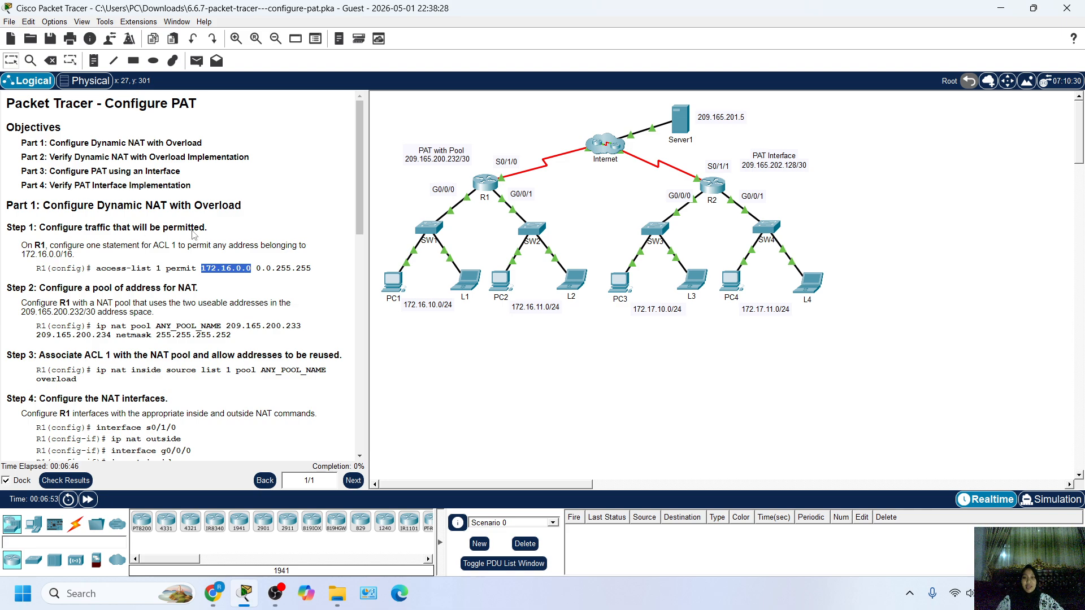
click(226, 294)
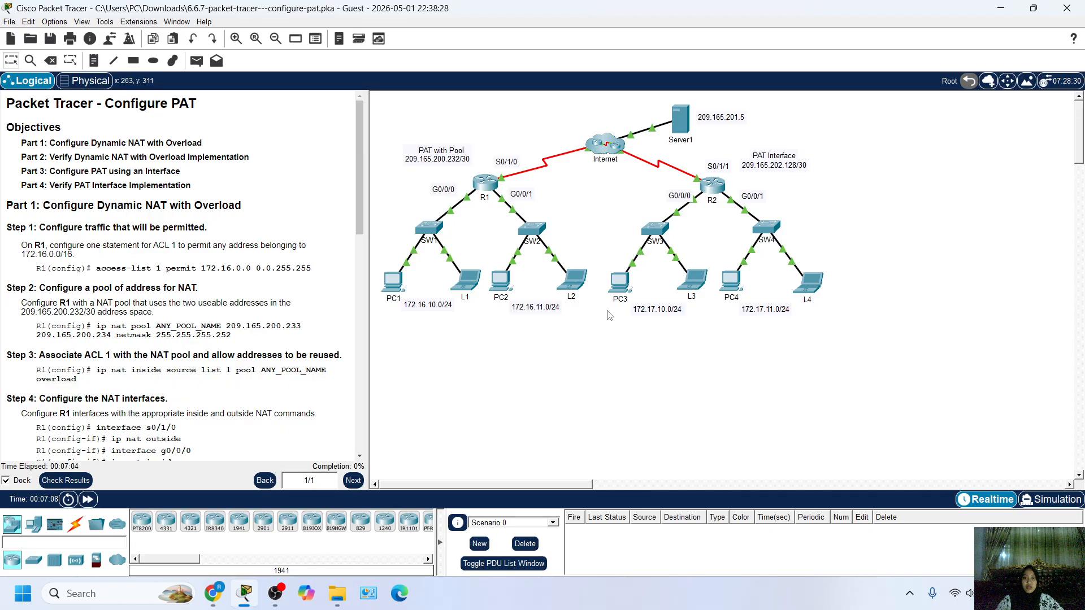
Open router R1's command line beside the instructions and enter global configuration mode with en and conf t.
click(486, 182)
key(Return)
key(Return)
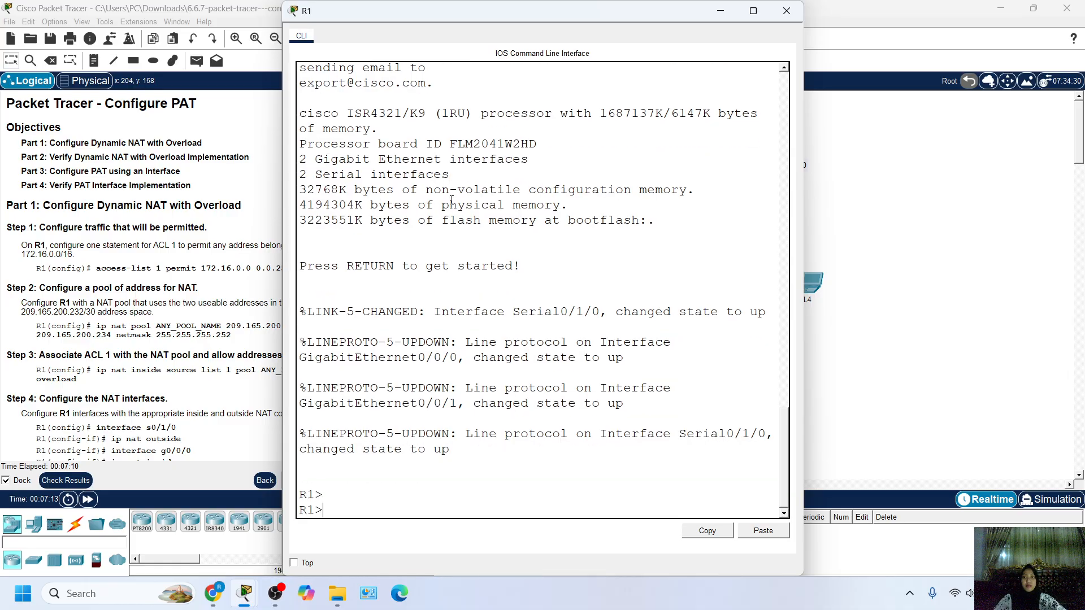
drag(436, 12, 576, 13)
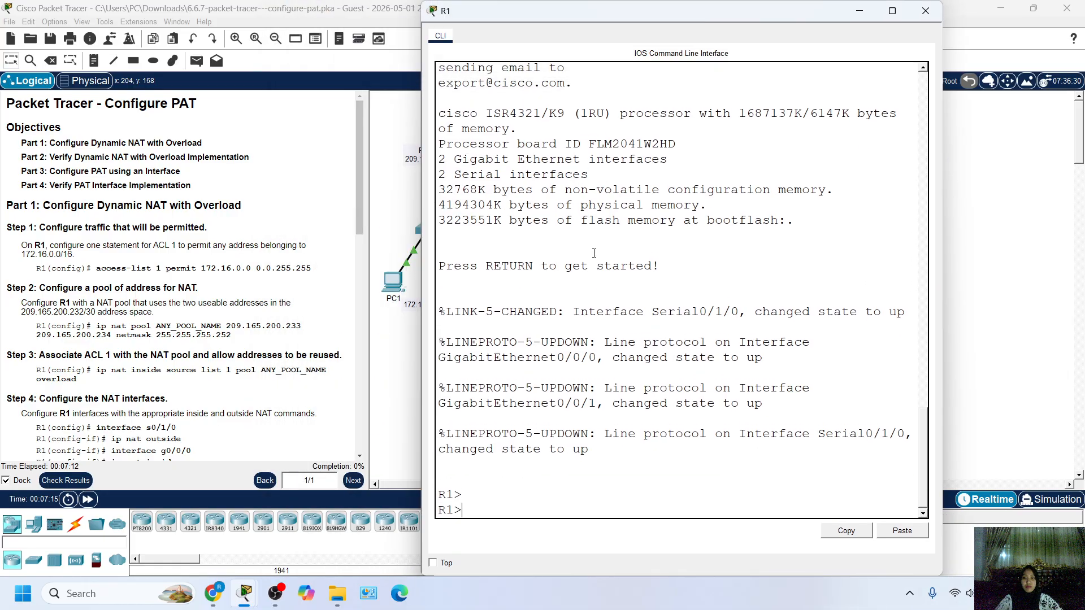
text(en)
key(Return)
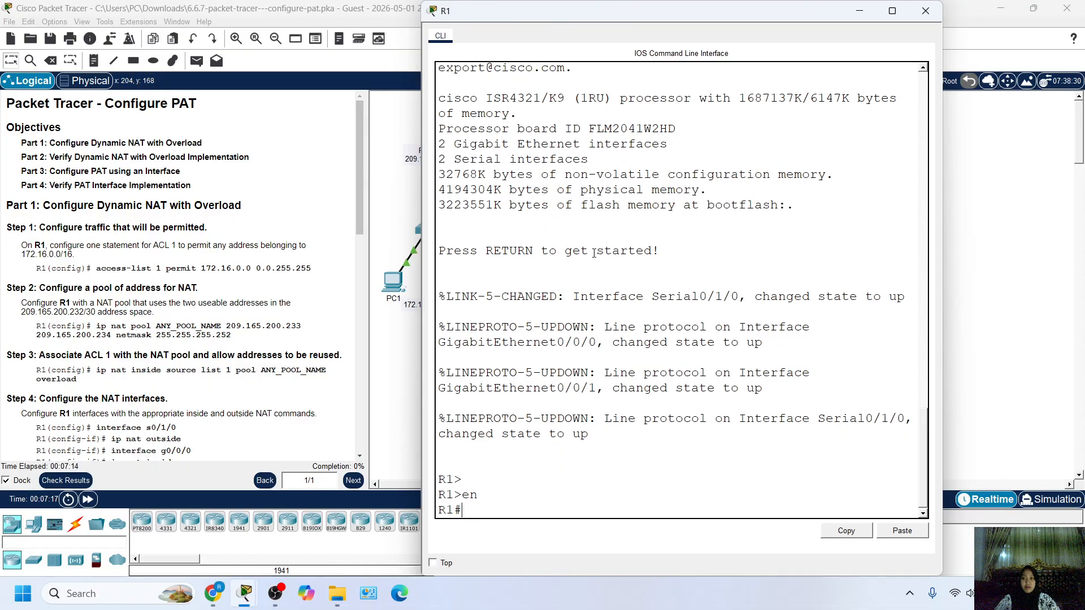
text(acc)
key(BackSpace)
key(BackSpace)
text(conf t)
key(Return)
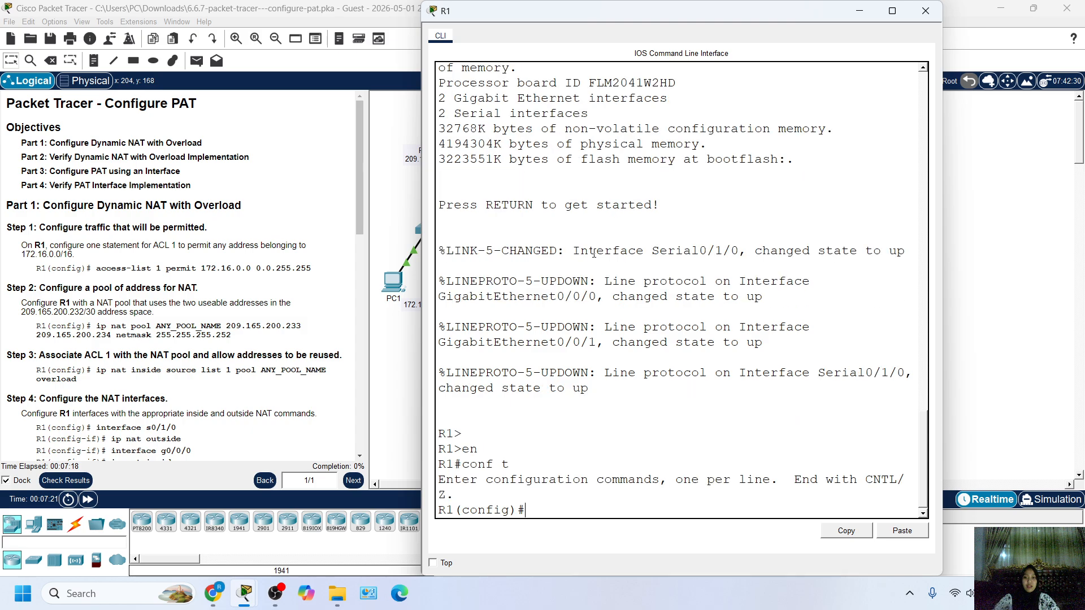
Create ACL 1 on R1 with the command access-list 1 permit 172.16.0.0 0.0.255.255.
text(acc)
key(Tab)
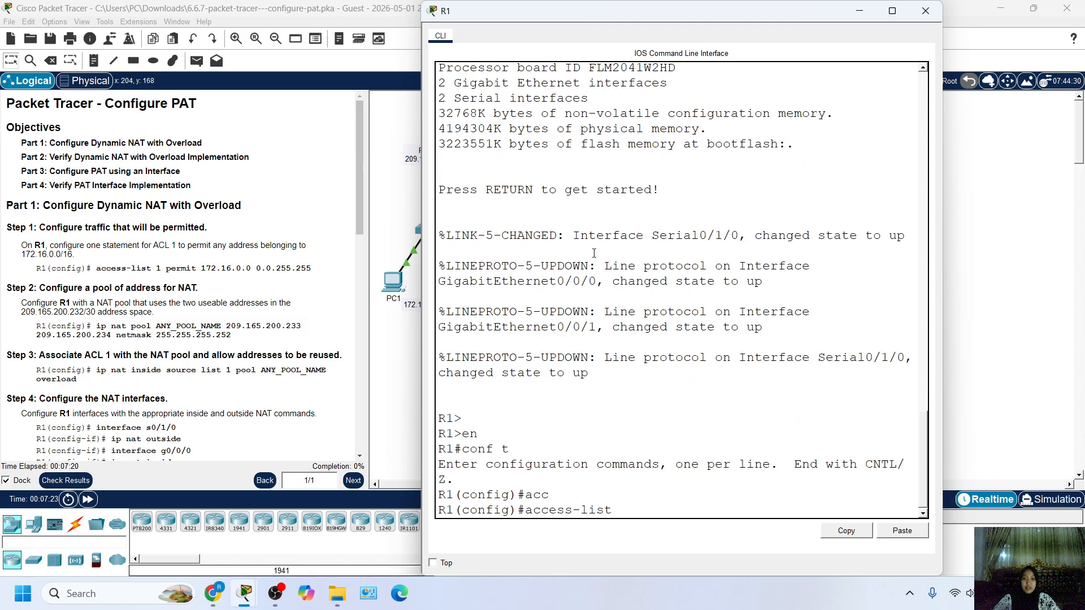
text(1 pe)
key(Tab)
text(172)
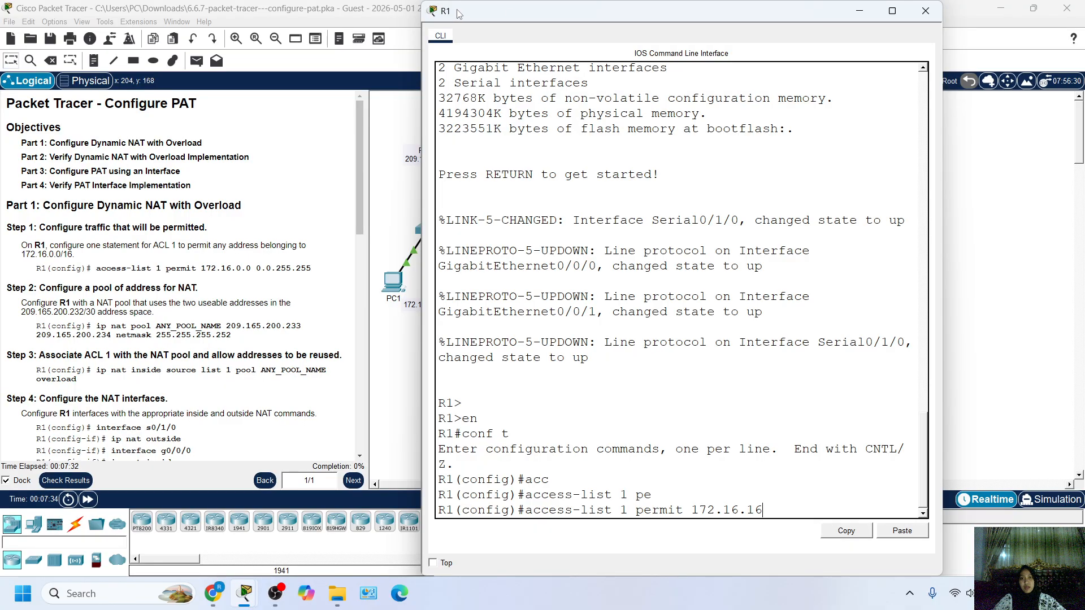
drag(457, 14, 421, 14)
key(BackSpace)
text(0.0 0.0)
text(5.255)
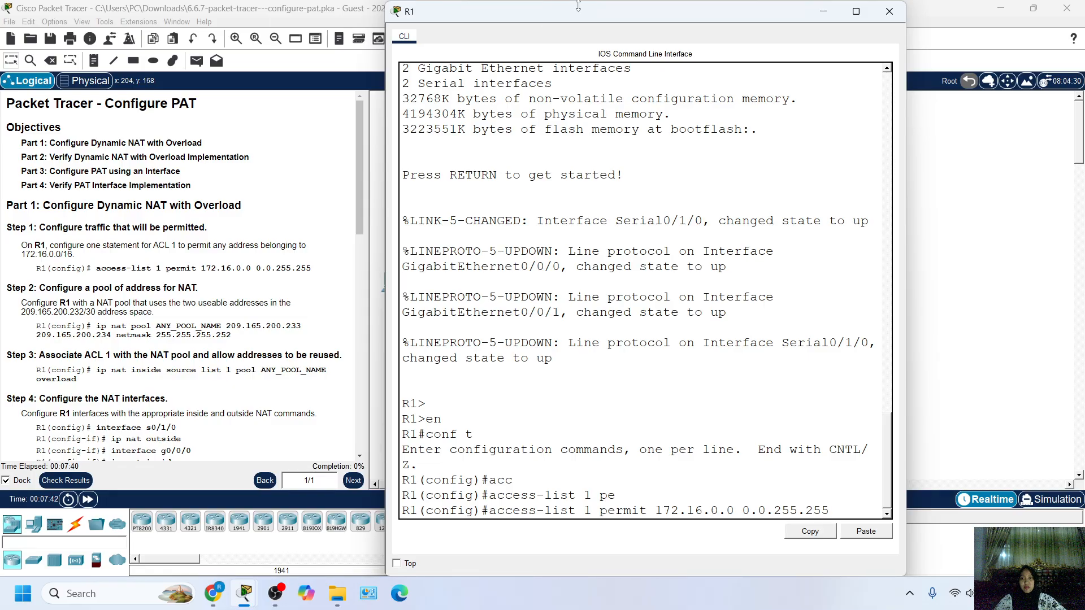
drag(580, 20, 444, 43)
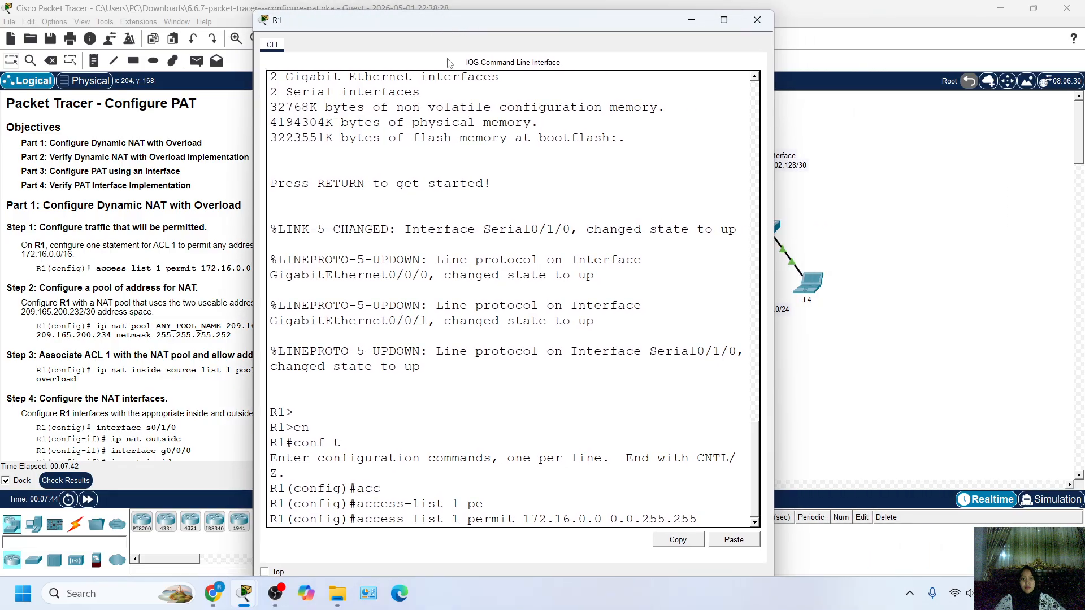
key(Return)
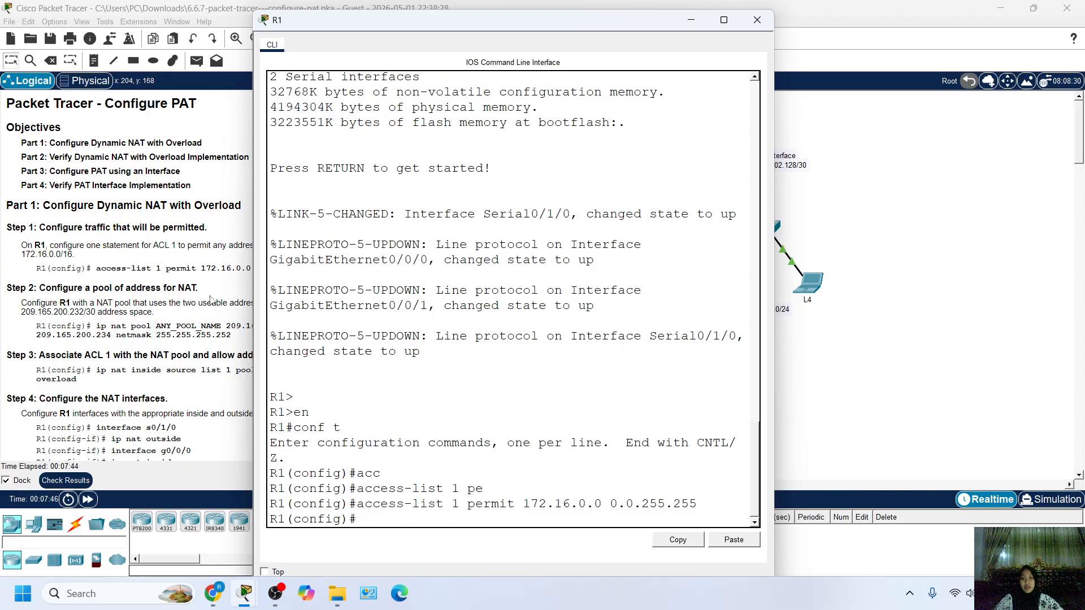
Return to the instructions and examine the Step 2 command that defines R1's NAT address pool.
click(182, 285)
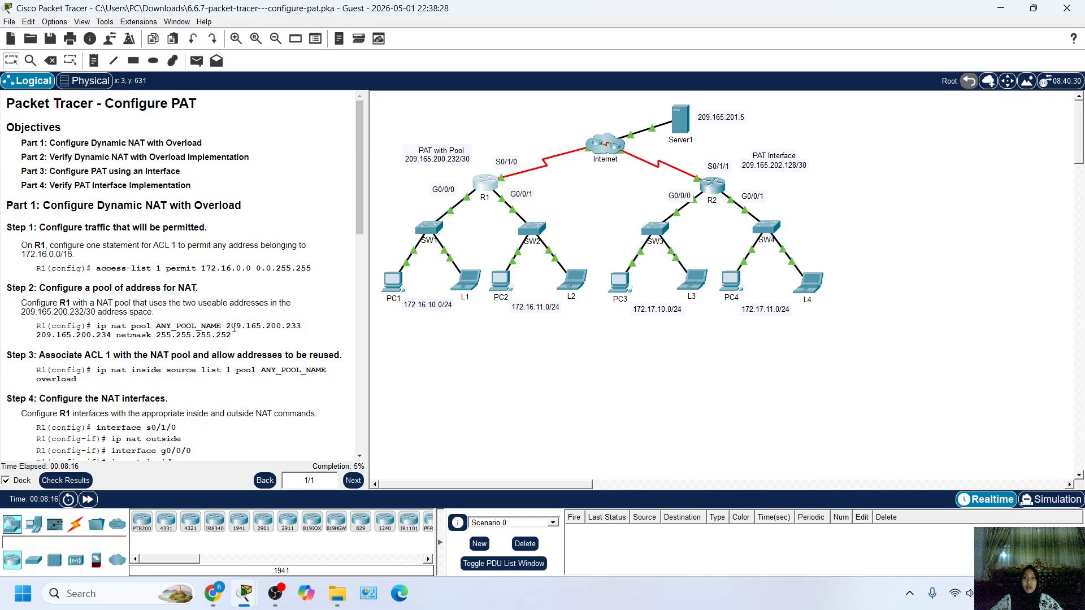
drag(223, 326, 312, 323)
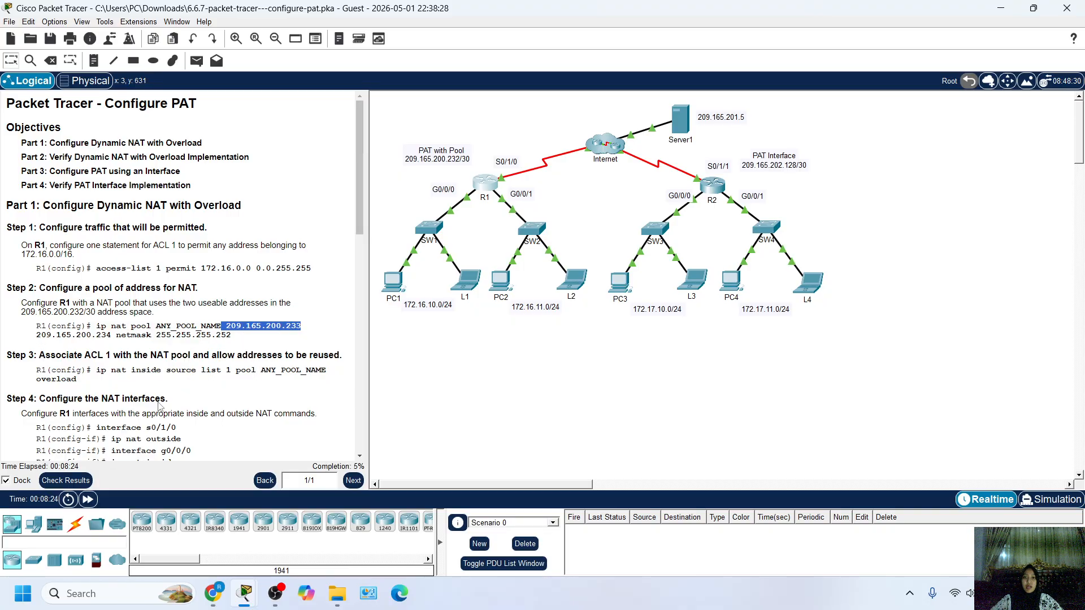
drag(232, 336, 35, 326)
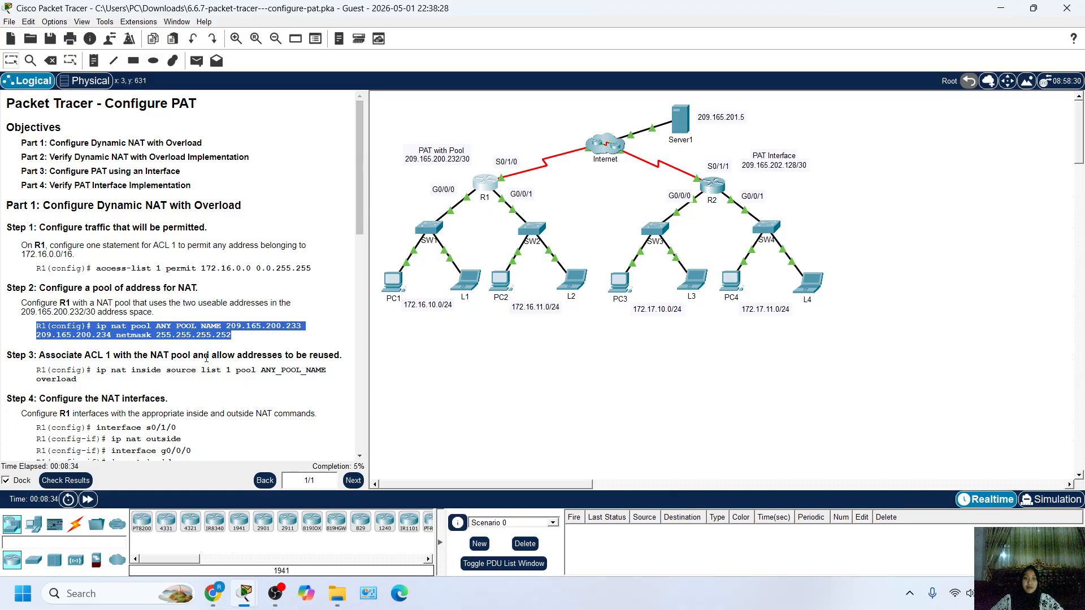
click(260, 351)
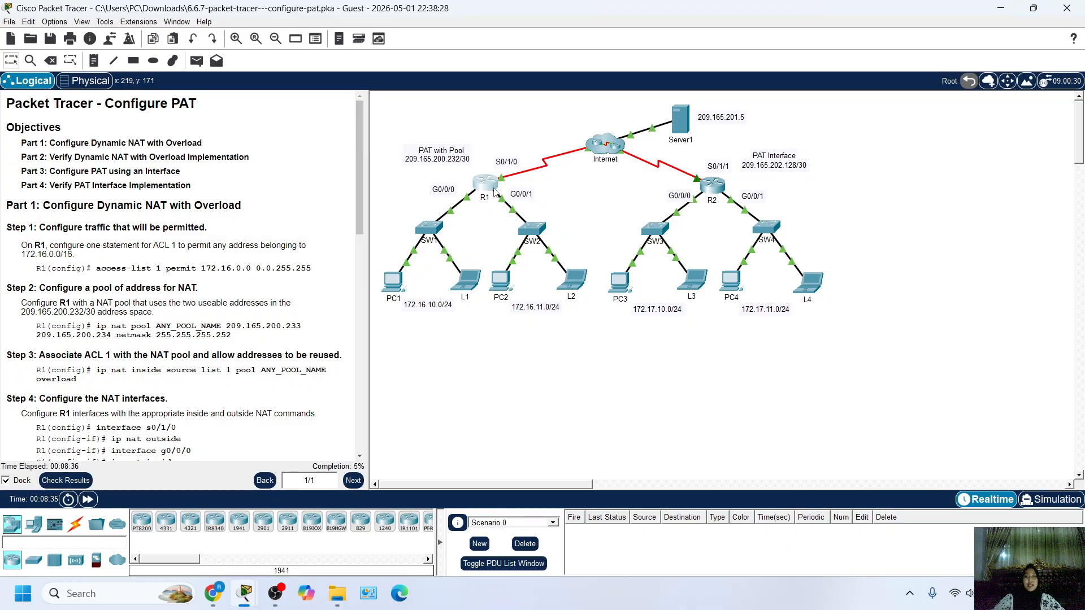
On R1, begin the ip nat pool command using the pool name ANY_POOL_NAME copied from the Step 2 instructions.
click(493, 192)
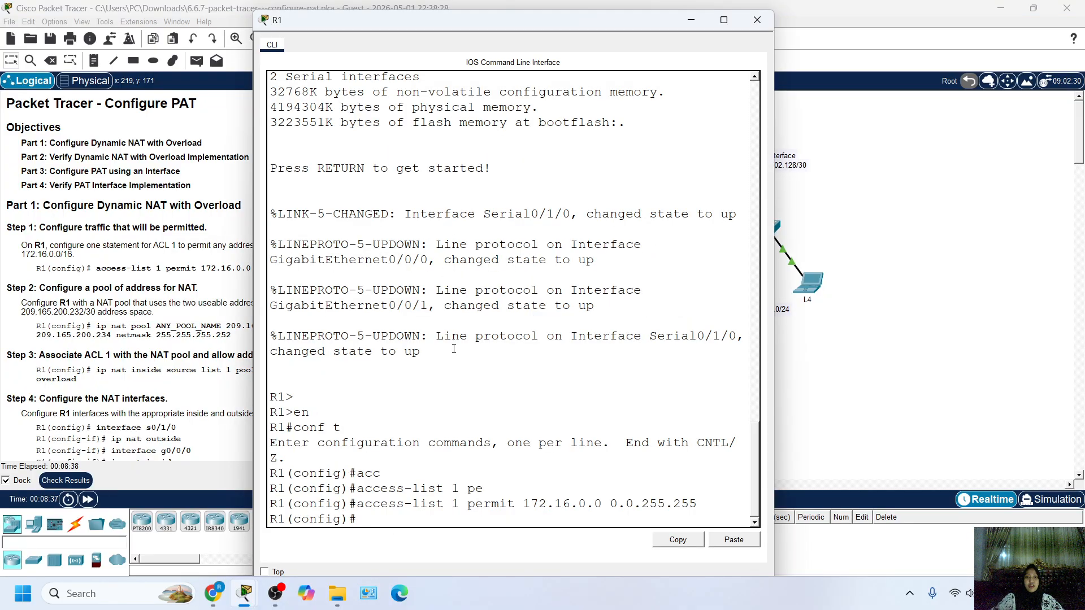
text(ip na)
key(Tab)
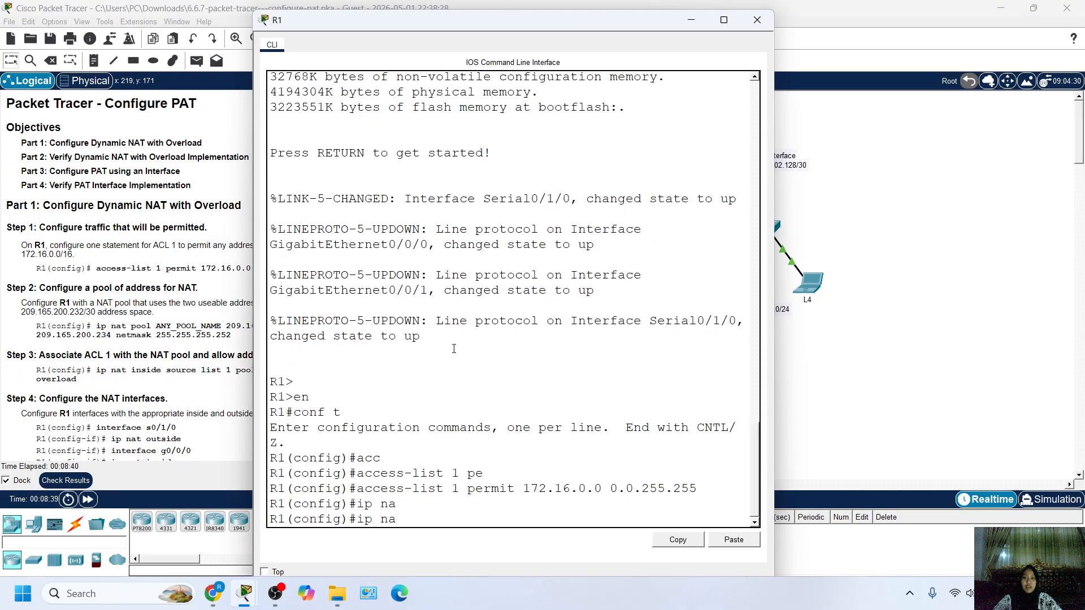
text(t po)
key(Tab)
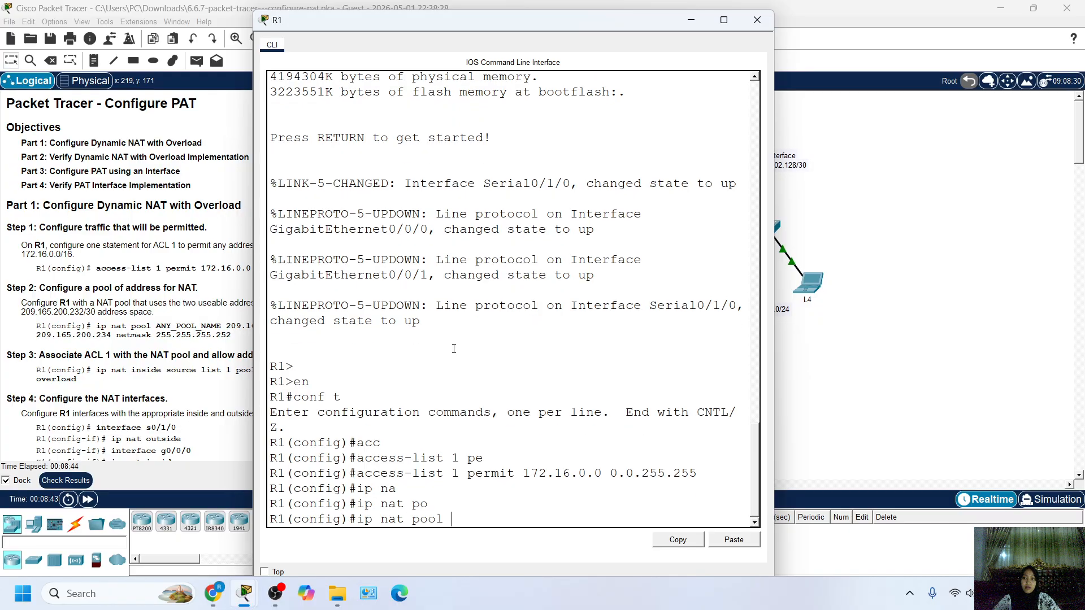
click(209, 347)
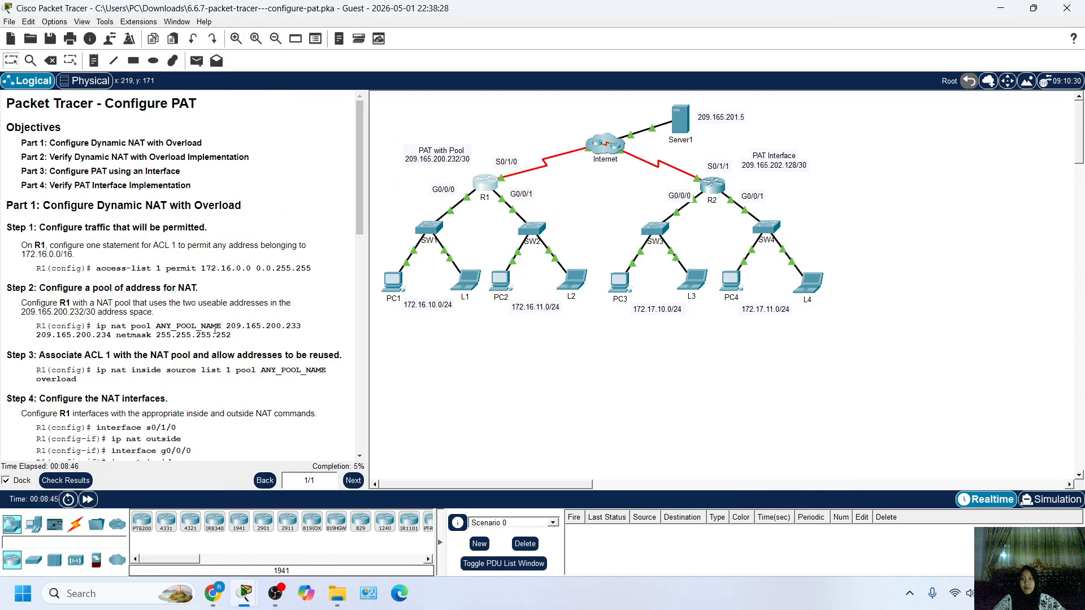
drag(222, 326, 158, 326)
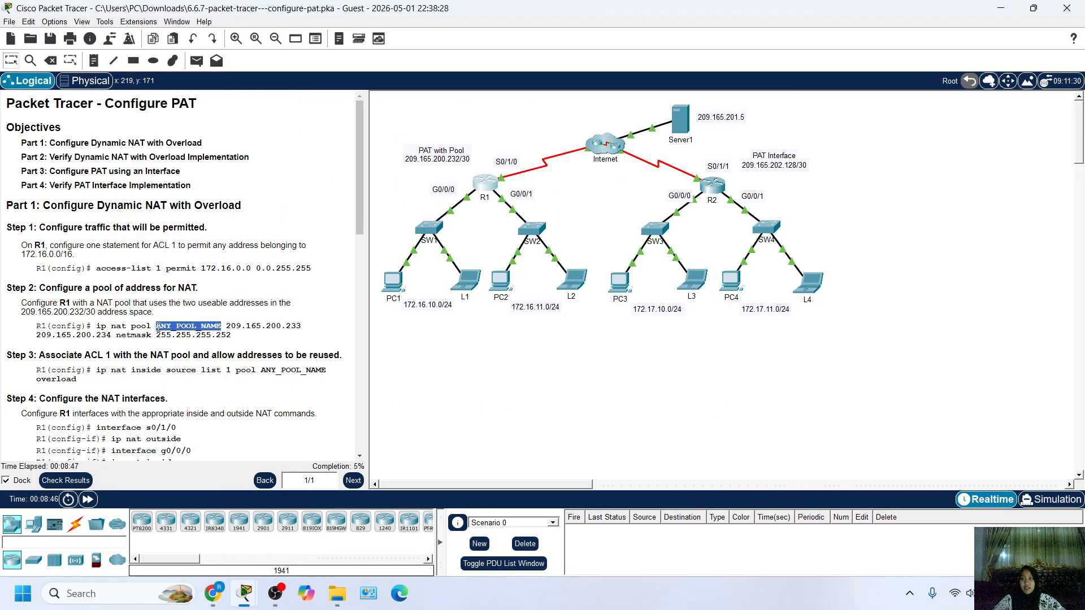
right_click(204, 325)
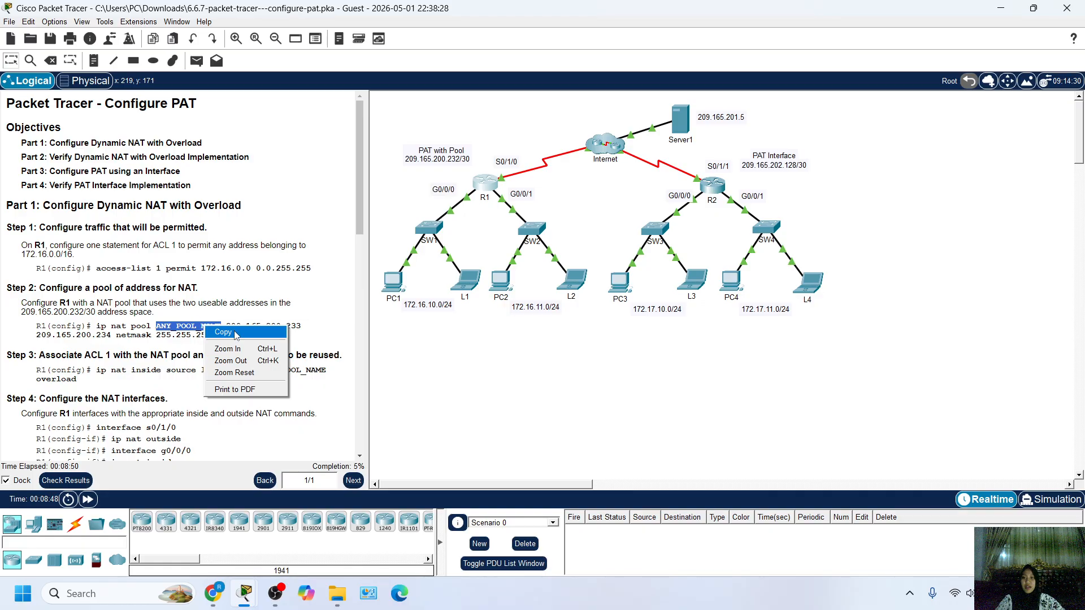
click(223, 334)
click(490, 188)
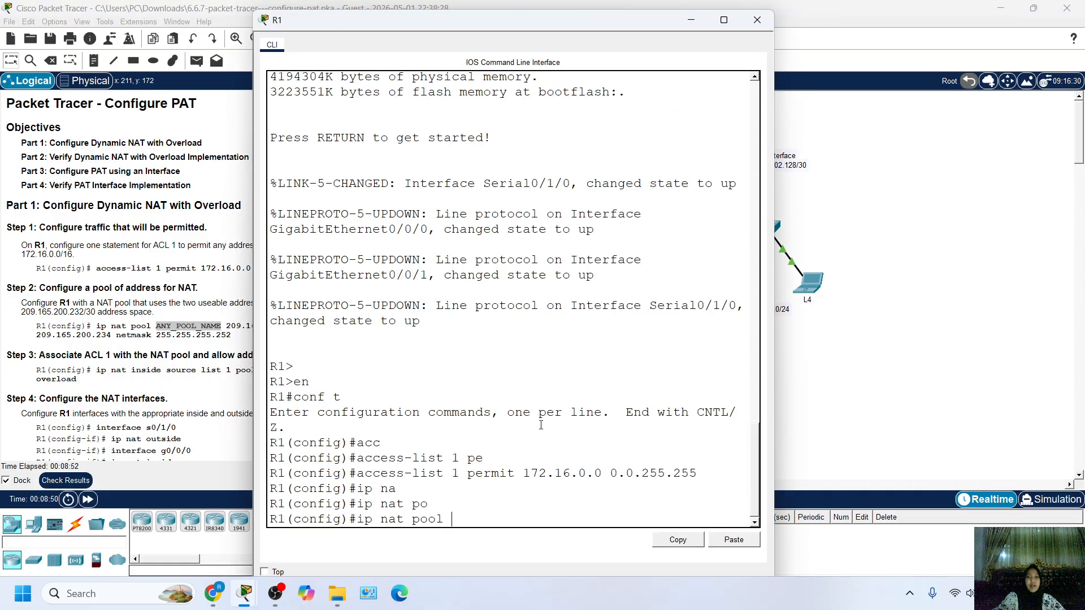
click(726, 540)
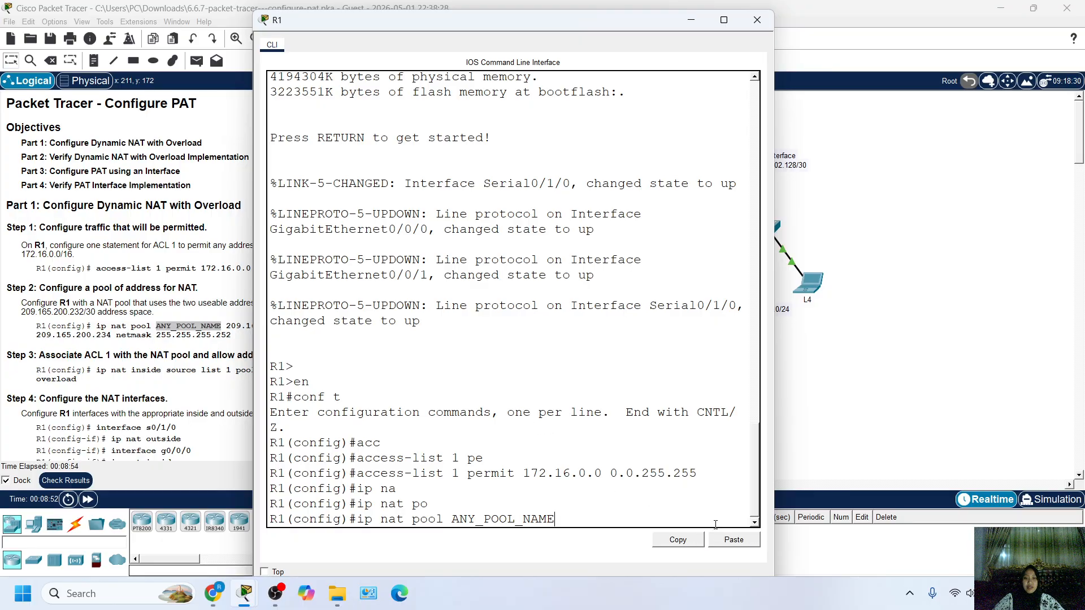
Complete the NAT pool command with the range 209.165.200.233 to 209.165.200.234 and netmask 255.255.255.252, then run it.
text(209.165.200.2)
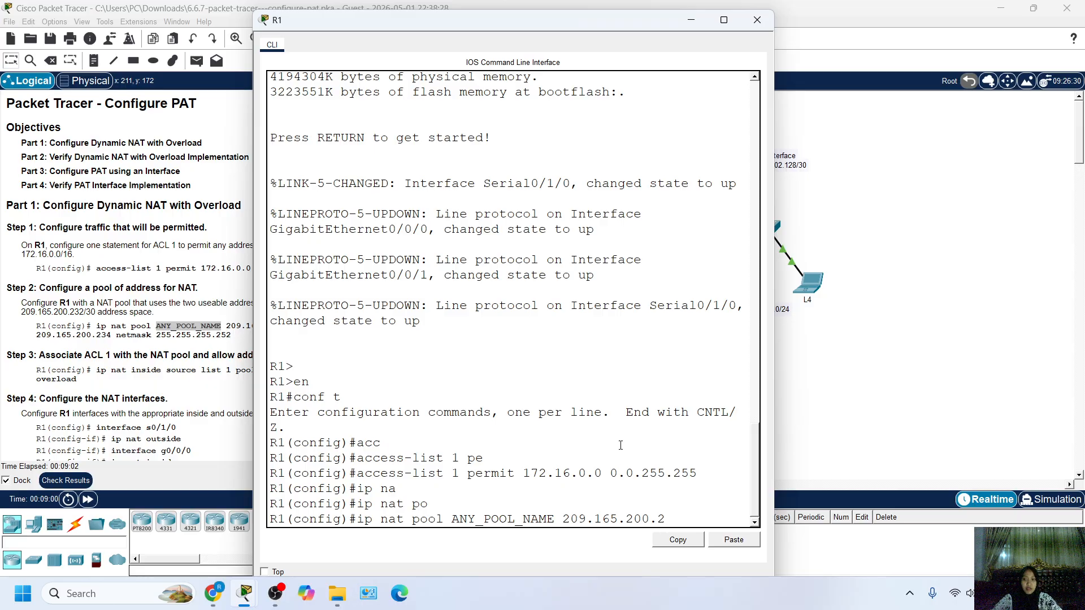
text(33 209.265)
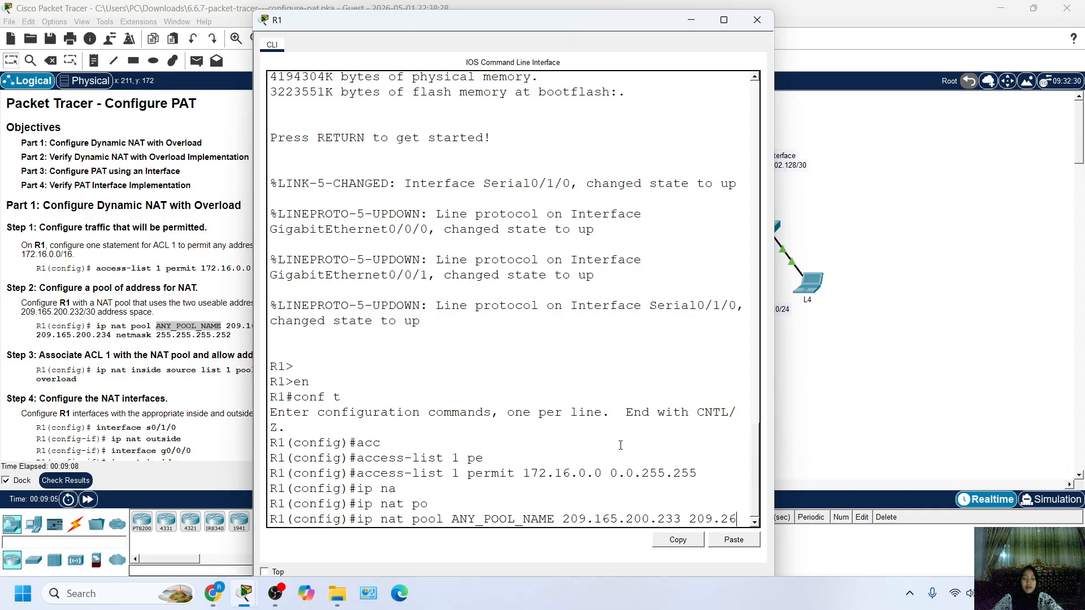
key(BackSpace)
key(BackSpace)
key(BackSpace)
text(165.20)
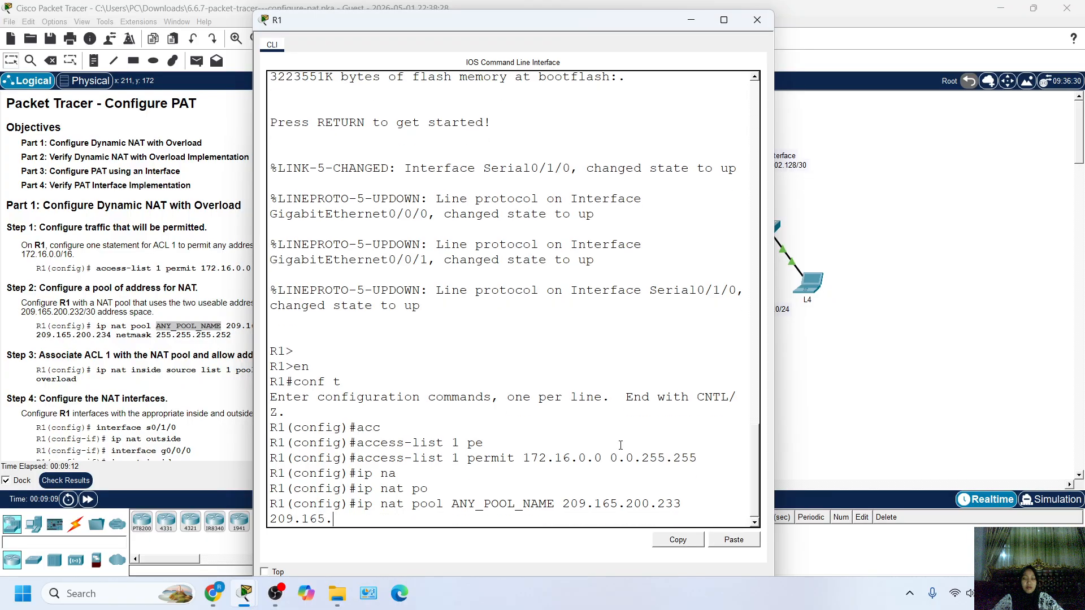
text(0.234)
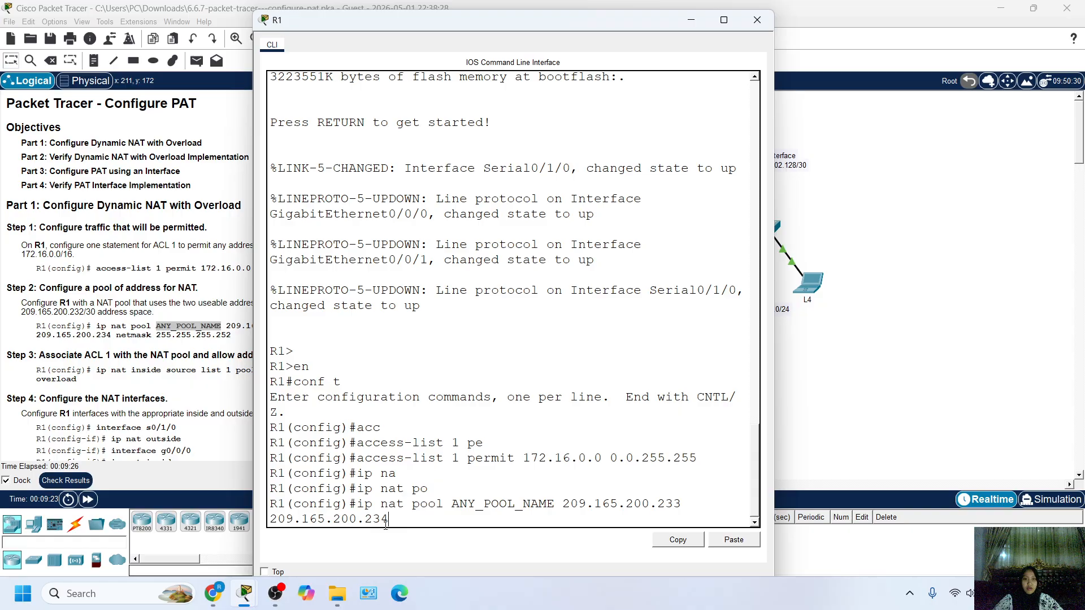
text(net)
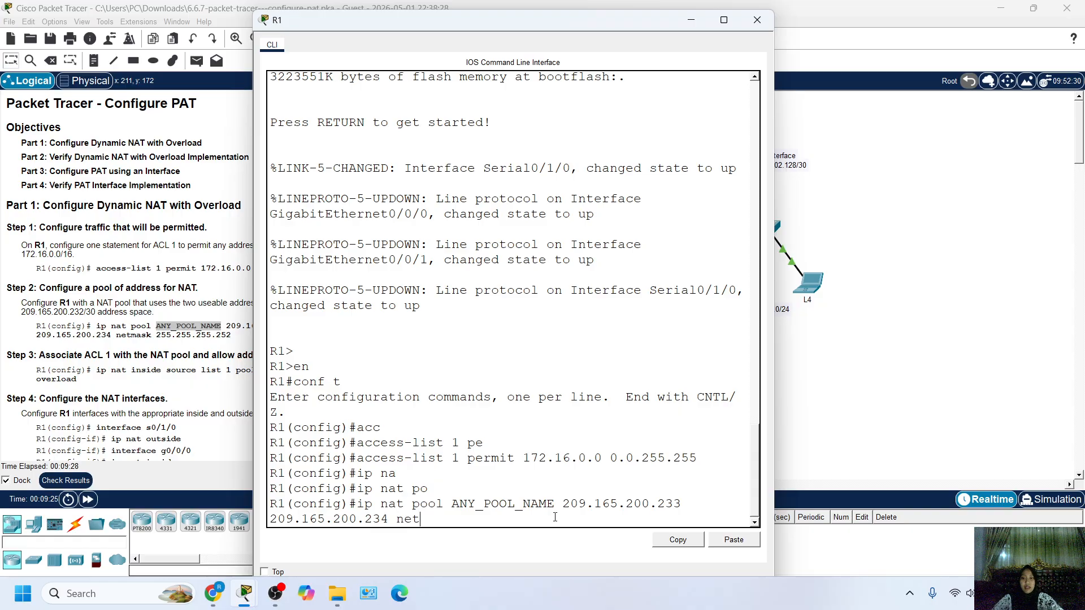
key(Tab)
text(2)
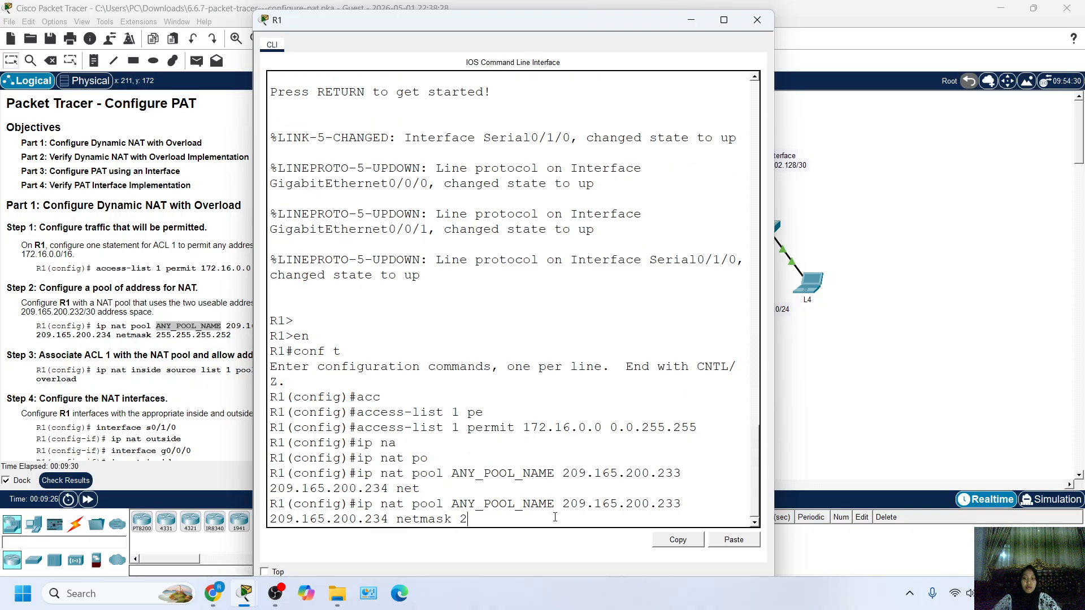
text(55.255.255.252)
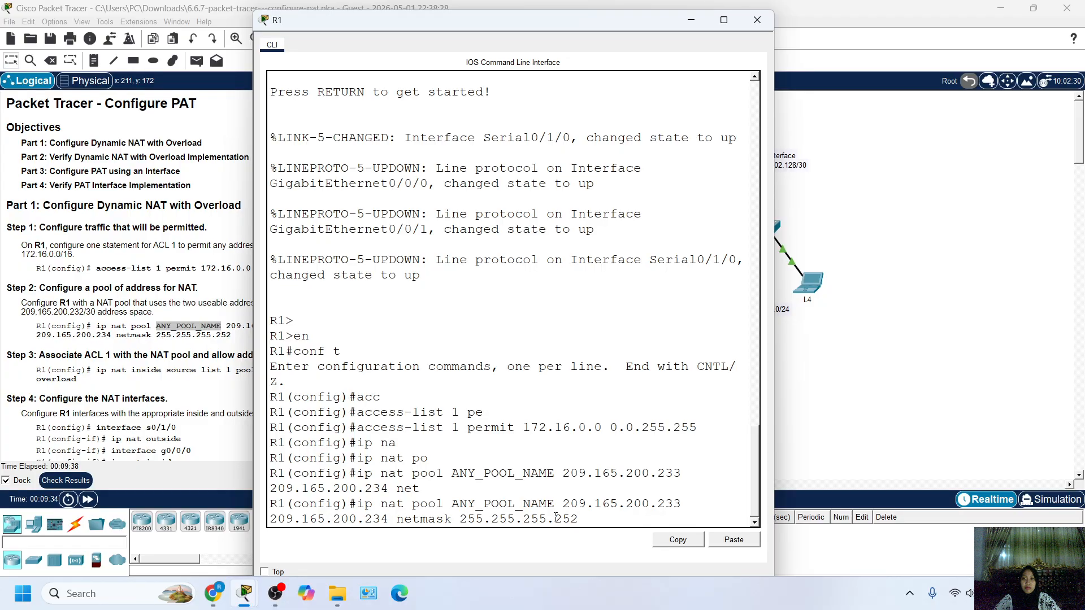
key(Return)
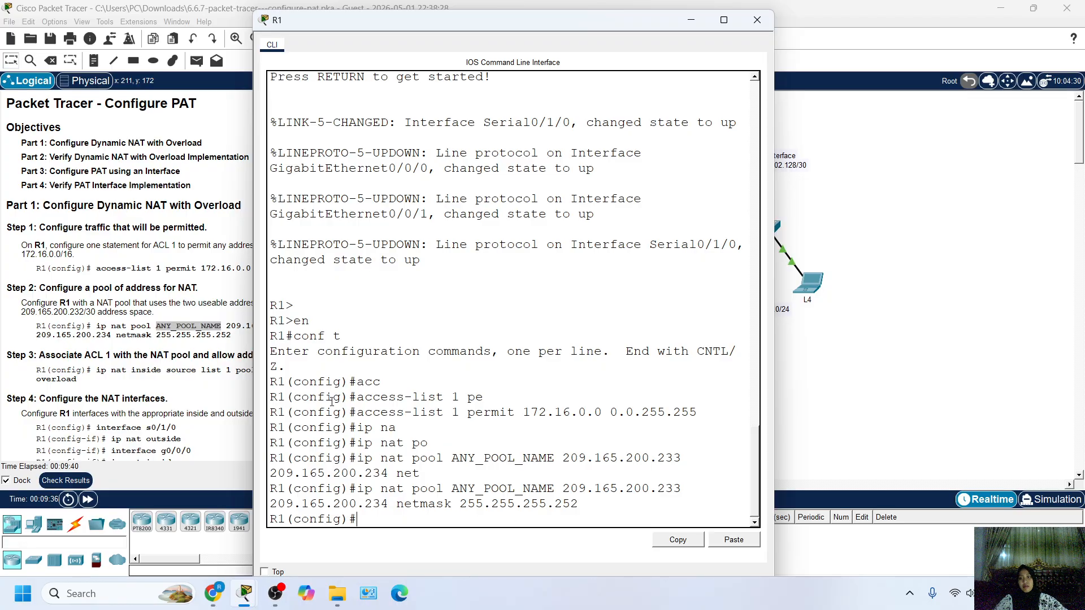
Return to the instructions and examine the Step 3 command that associates ACL 1 with the NAT pool.
click(219, 425)
scroll(157, 340, down, 1)
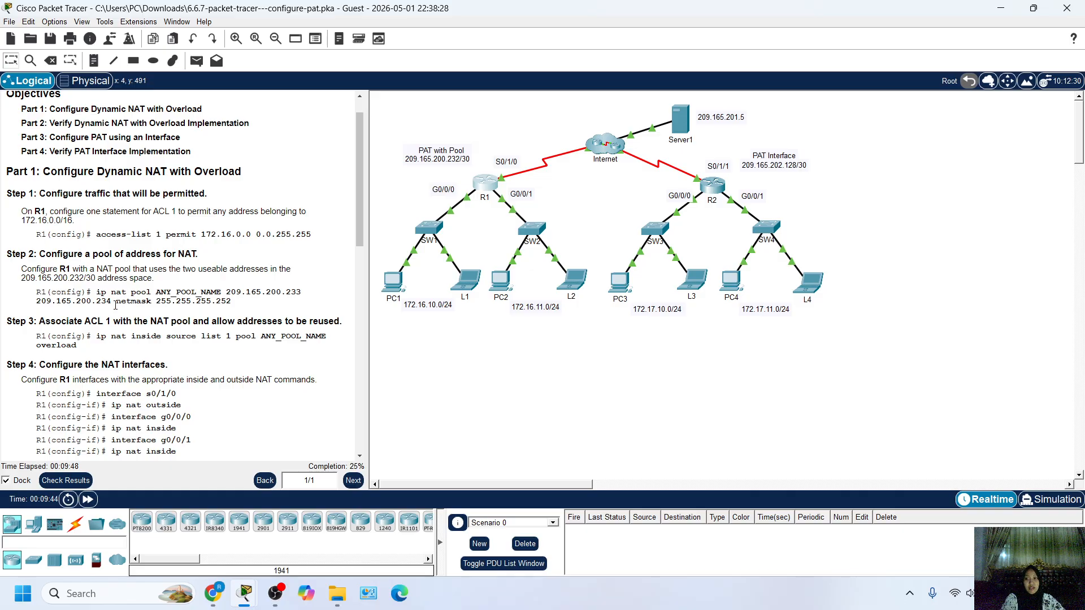
drag(91, 321, 225, 337)
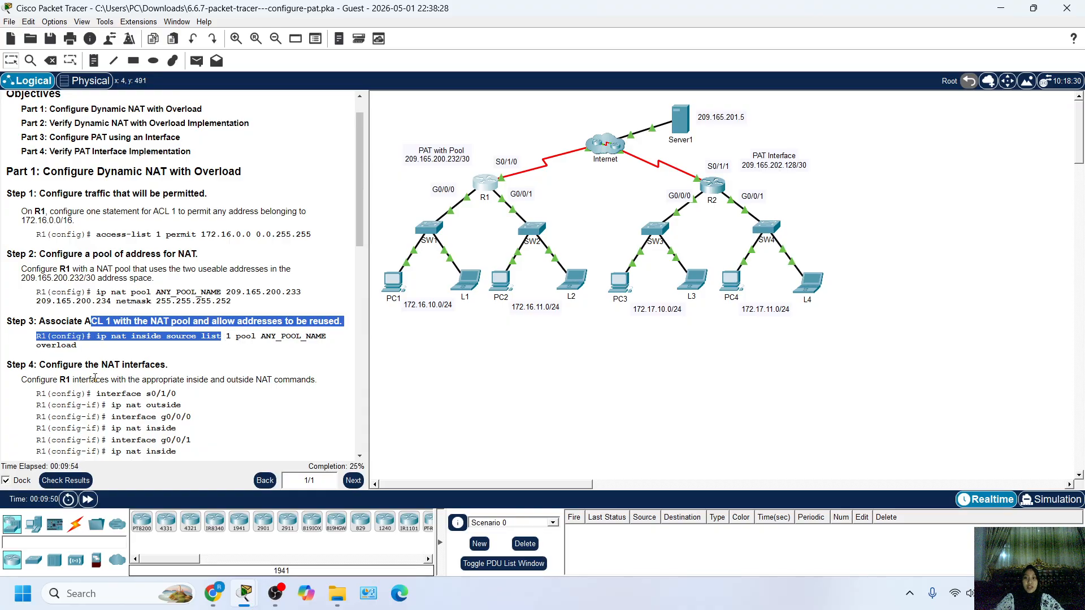
click(63, 364)
triple_click(66, 339)
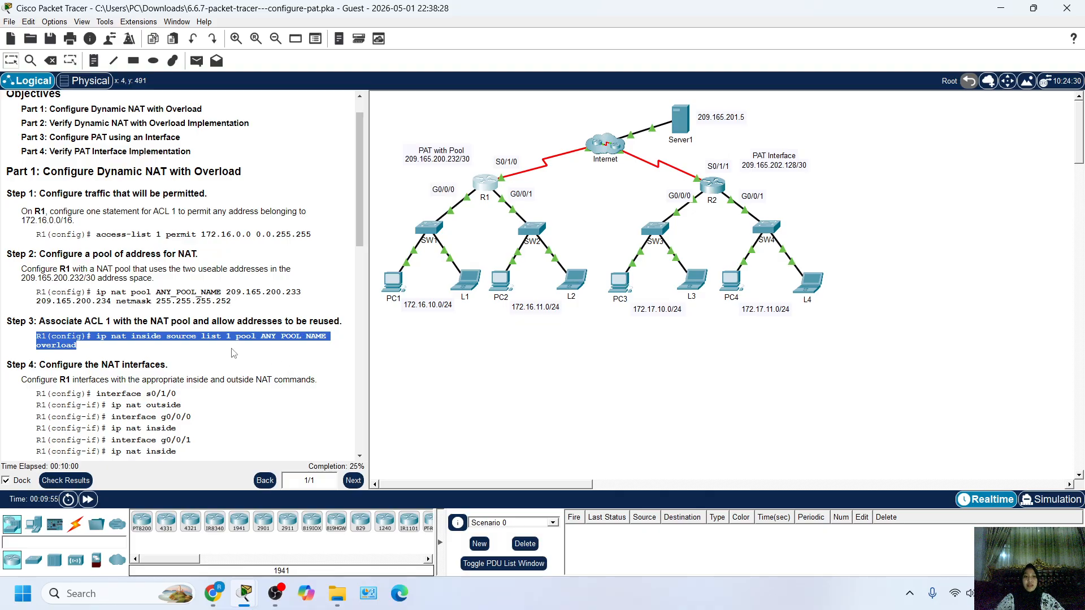
click(76, 353)
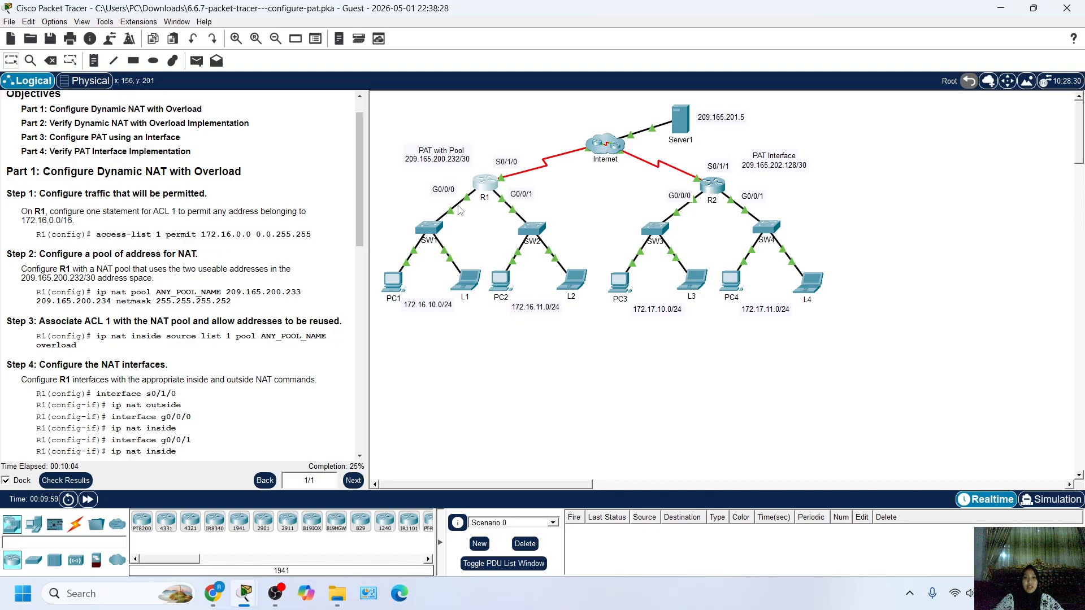
Reopen R1's command line beside the instructions and begin the command ip nat inside source list 1 pool.
click(484, 188)
drag(444, 20, 328, 26)
text(ip na)
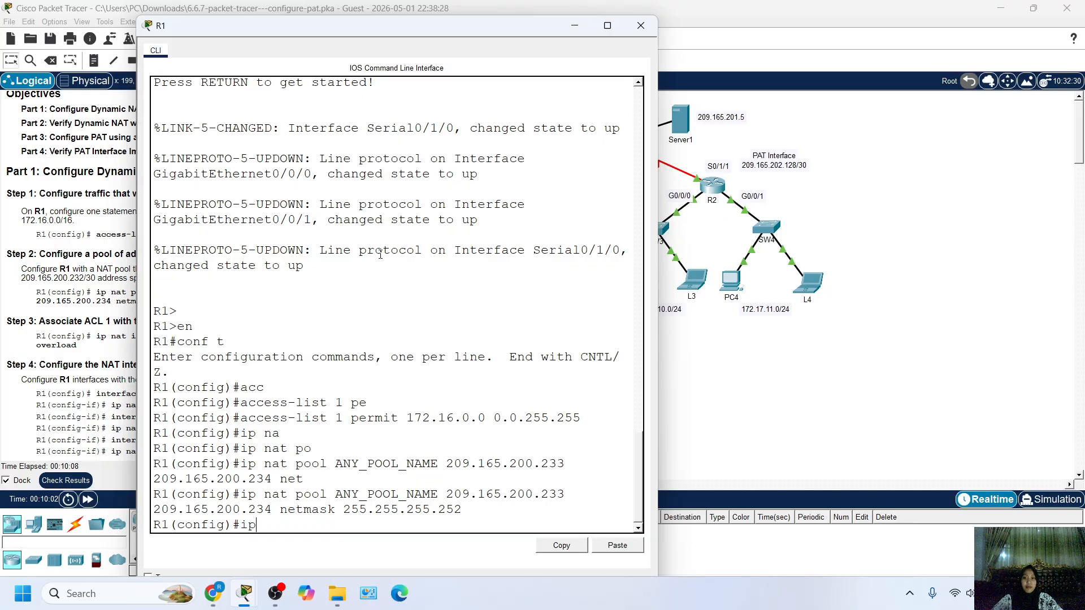
text(t in)
key(Tab)
key(BackSpace)
text(in)
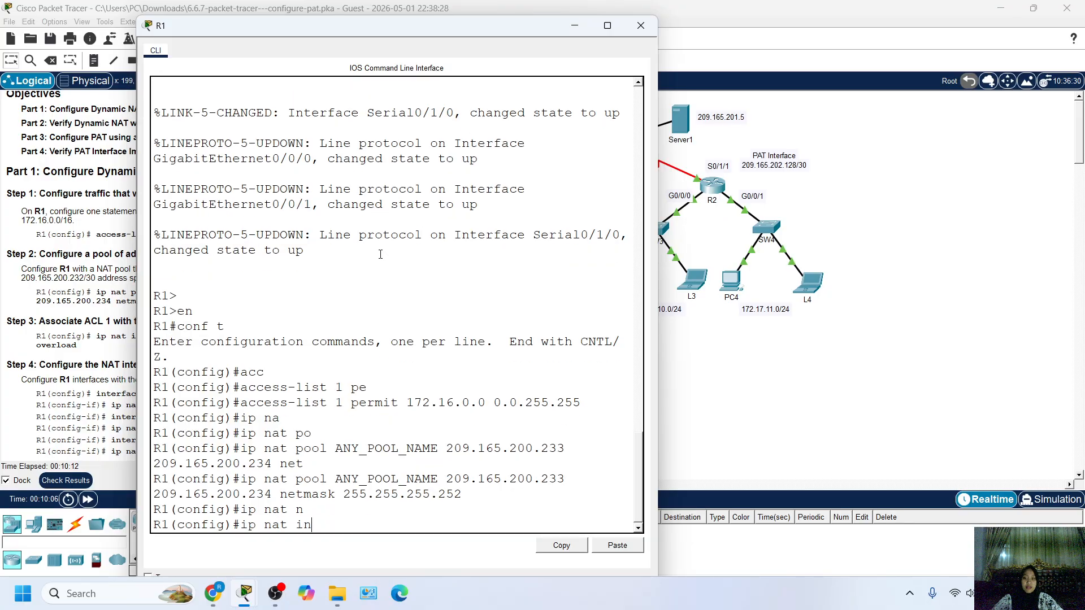
key(Tab)
text(so)
key(Tab)
text(l)
key(Tab)
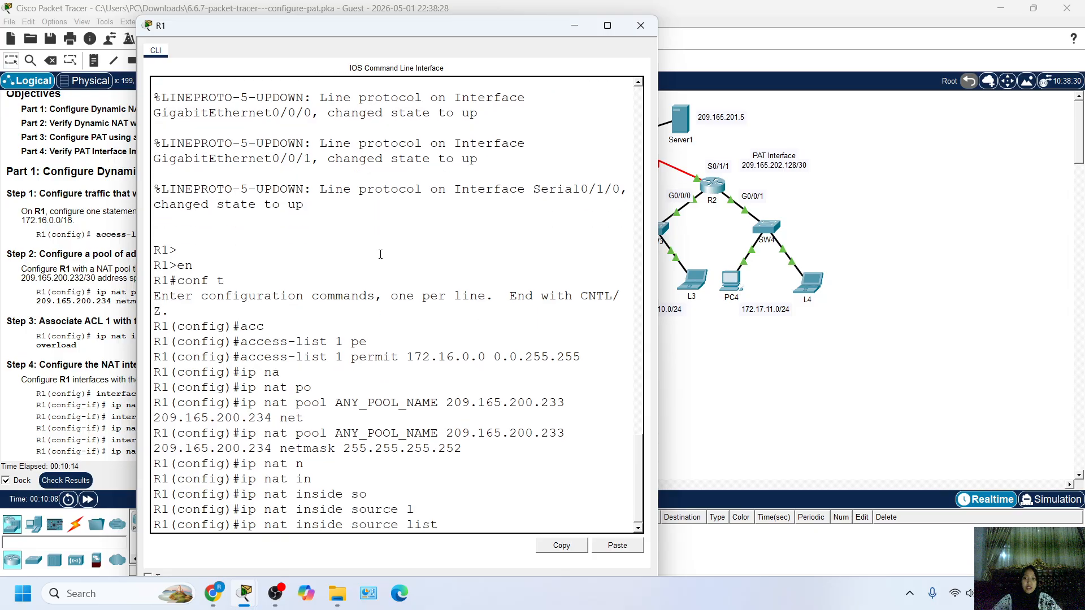
text(1 )
text(p)
key(Tab)
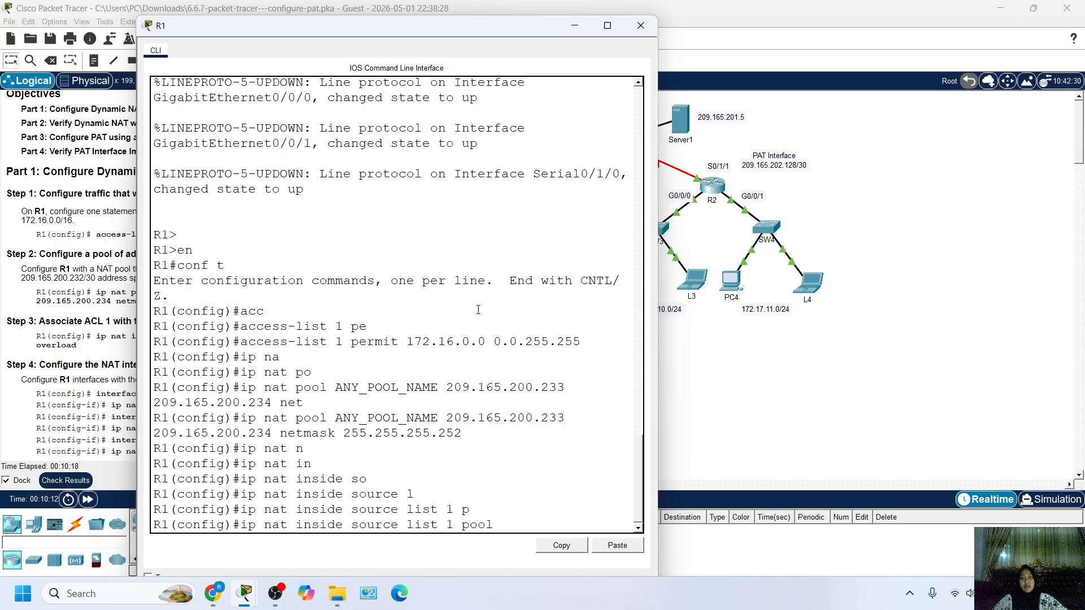
Complete the command with the copied pool name ANY_POOL_NAME and the overload keyword, and run it on R1.
drag(438, 417, 335, 418)
click(560, 547)
click(612, 547)
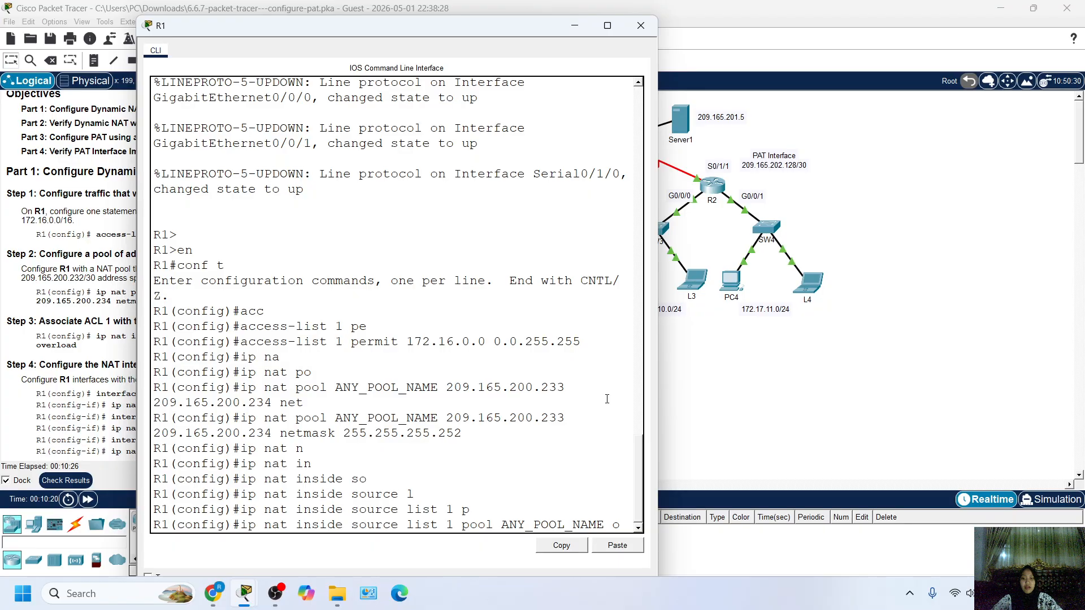
text(ov)
key(Tab)
key(Return)
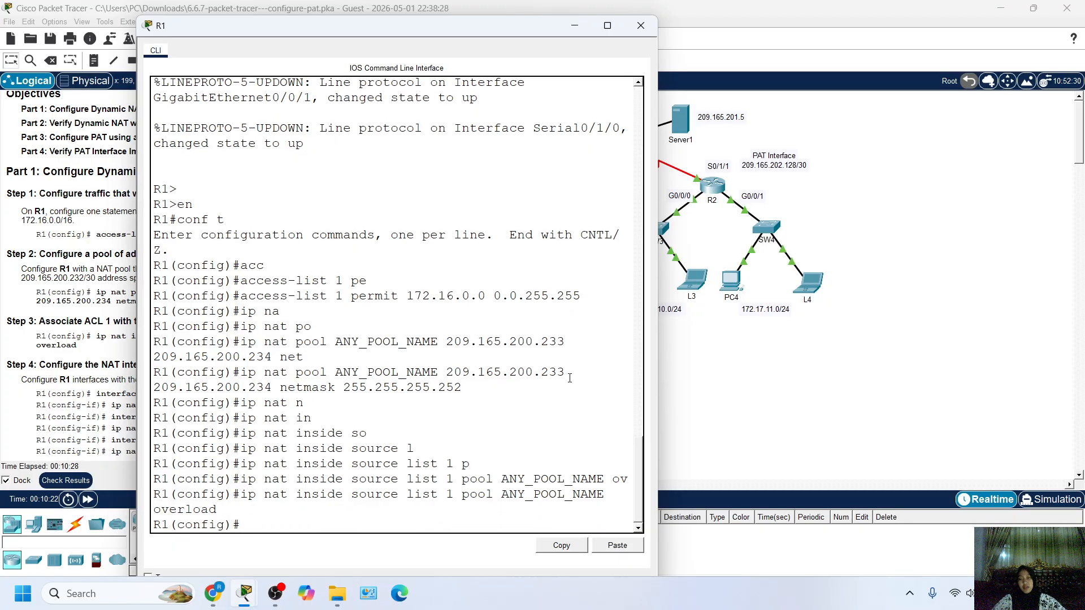
Return to the instructions and examine Step 3's overload keyword and Step 4's inside and outside NAT interface commands for R1.
click(47, 334)
scroll(62, 365, down, 1)
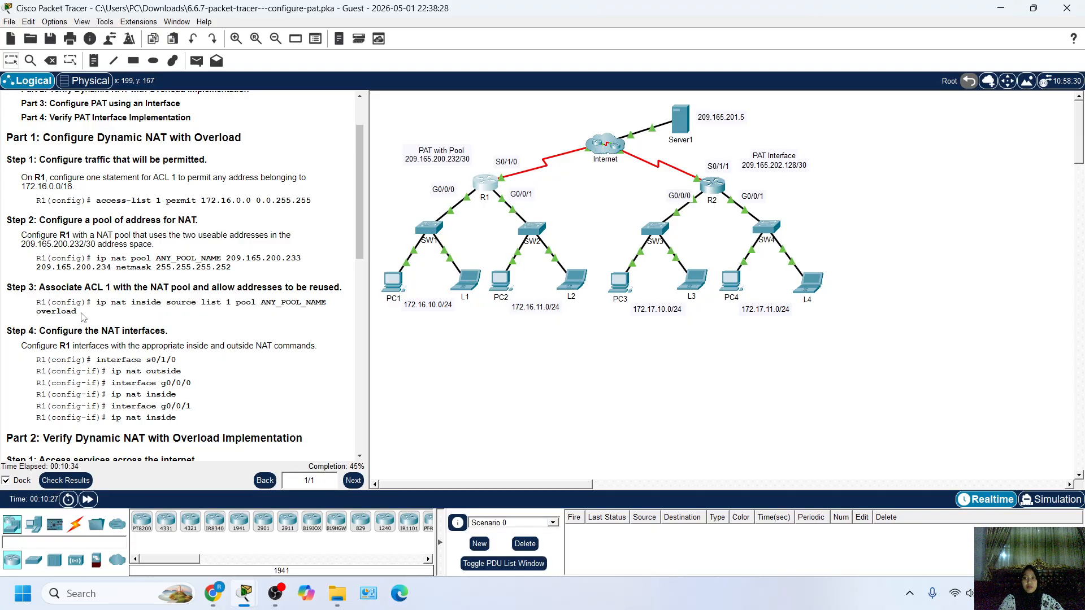
drag(7, 332, 204, 421)
click(51, 283)
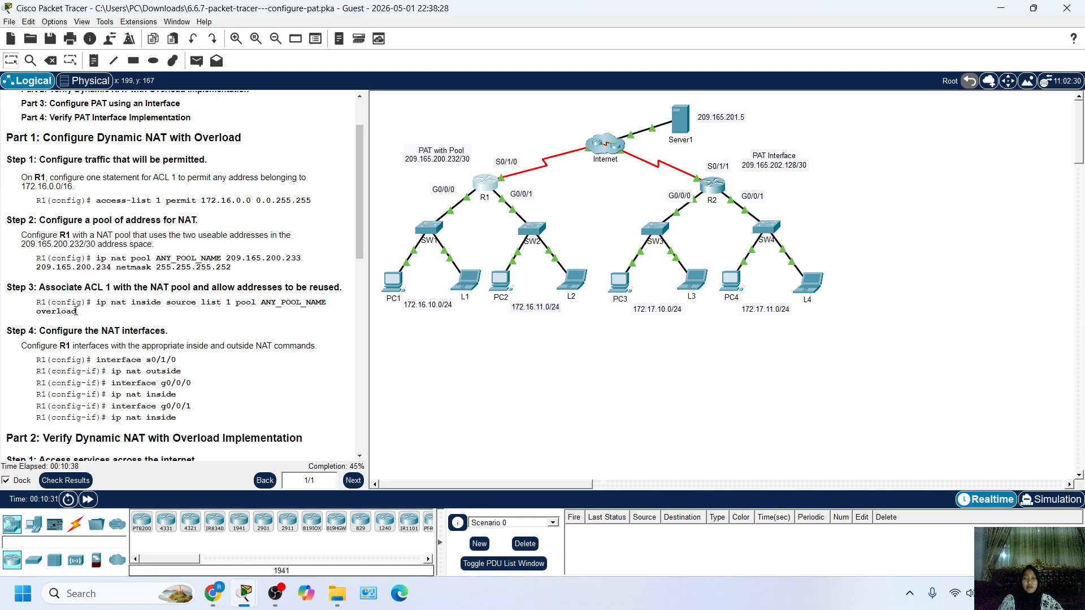
drag(82, 315, 35, 316)
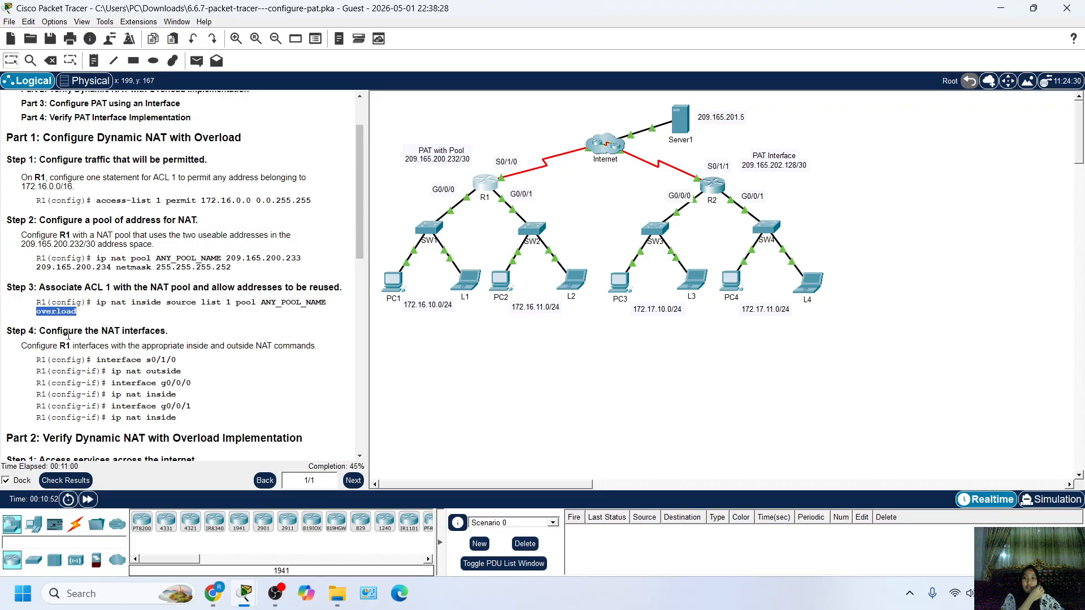
drag(63, 331, 133, 382)
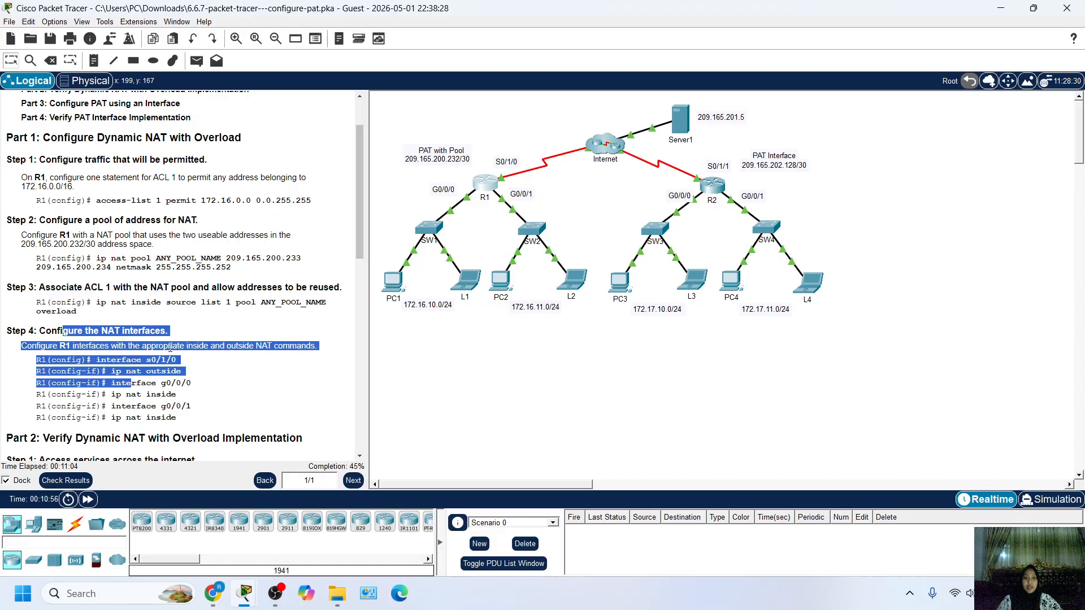
scroll(171, 349, down, 2)
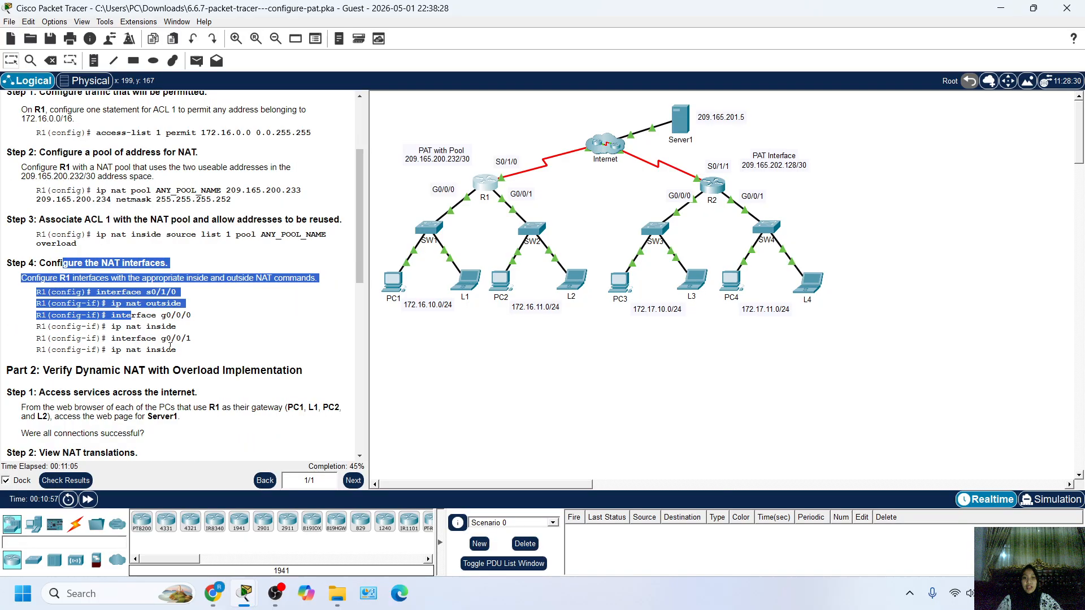
click(82, 329)
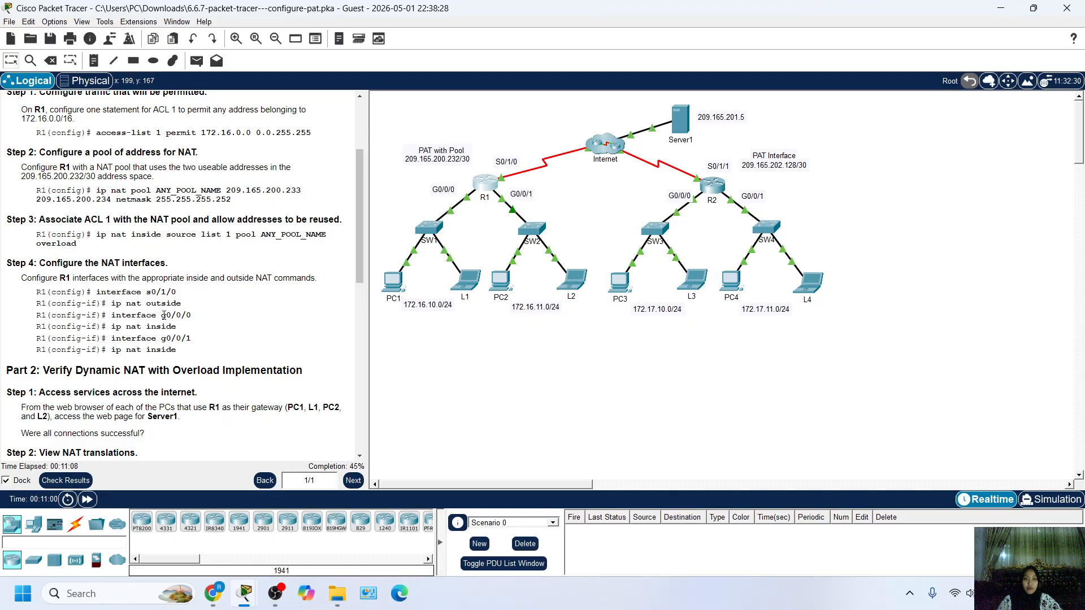
drag(95, 292, 179, 292)
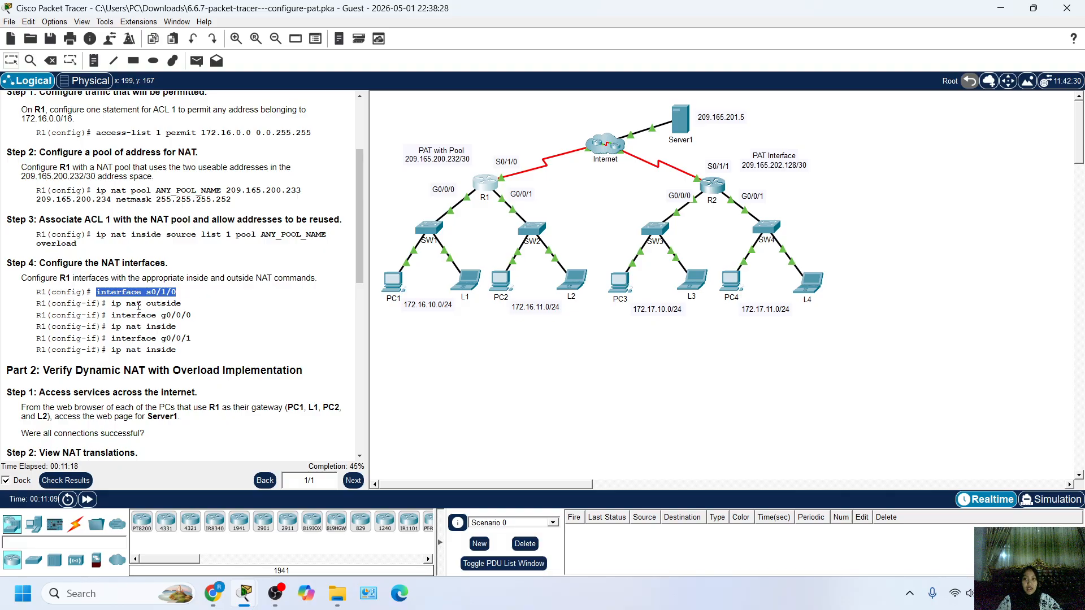
drag(102, 308, 132, 311)
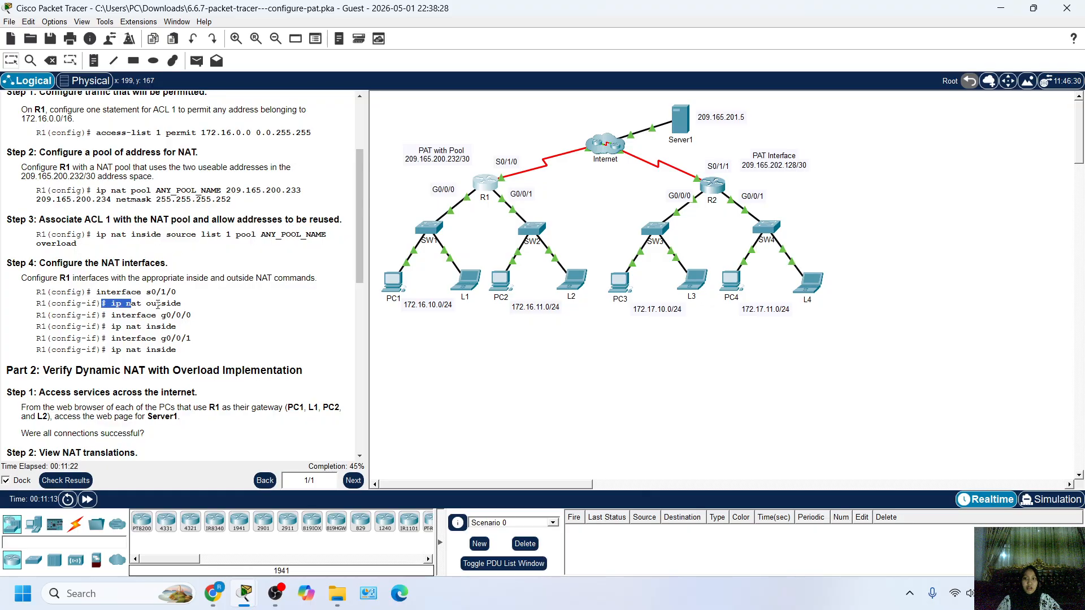
drag(164, 315, 91, 355)
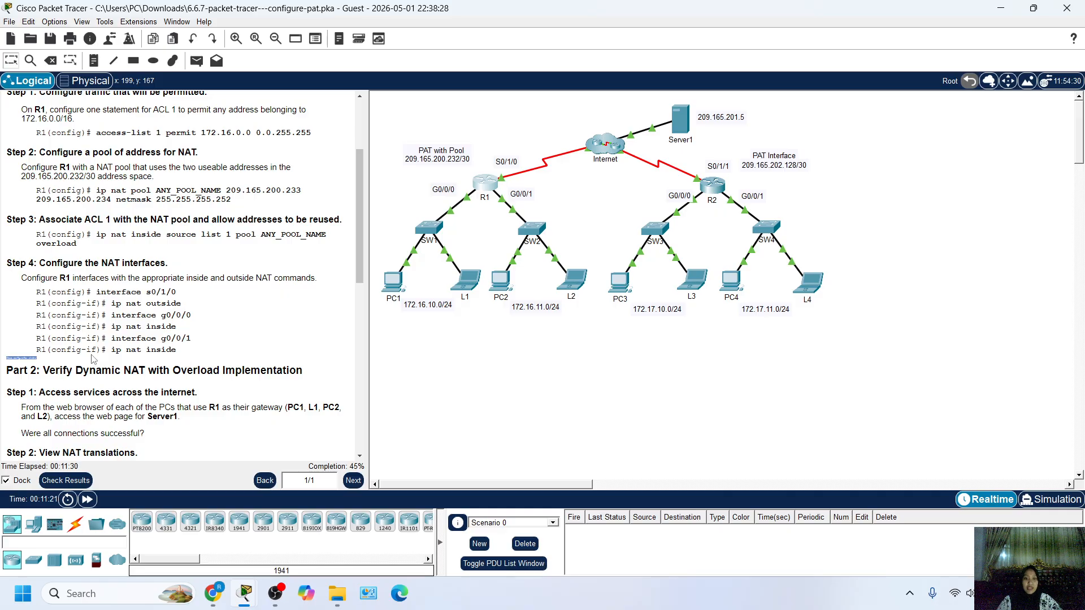
Reread the full set of Step 4 NAT interface commands for R1 and the start of Part 2 in the instructions.
click(170, 341)
scroll(178, 355, down, 1)
scroll(175, 351, up, 1)
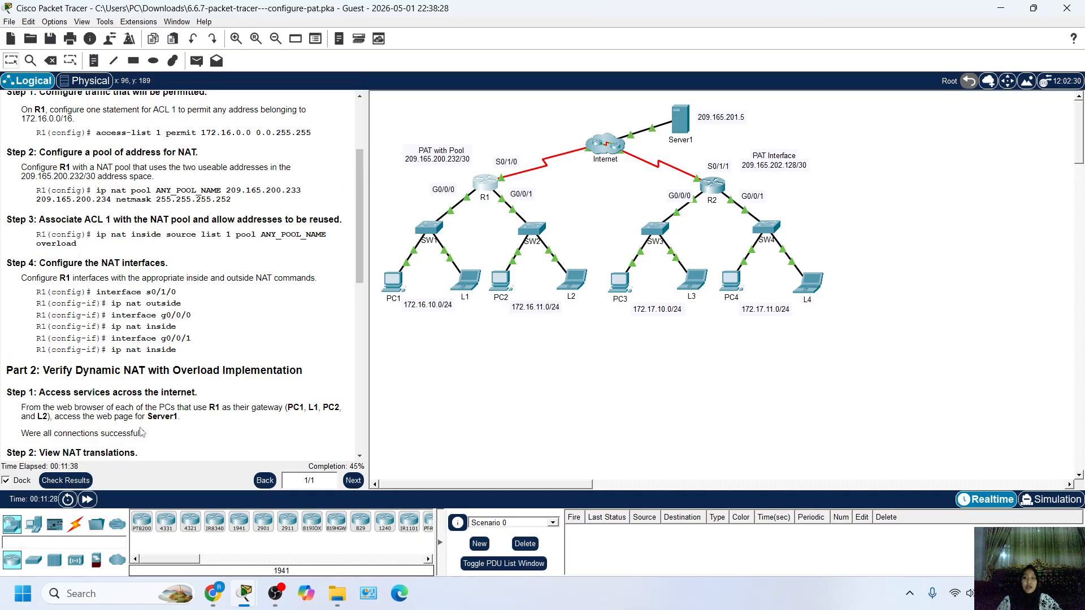
drag(191, 338, 181, 338)
scroll(169, 345, up, 1)
drag(160, 377, 26, 328)
click(223, 396)
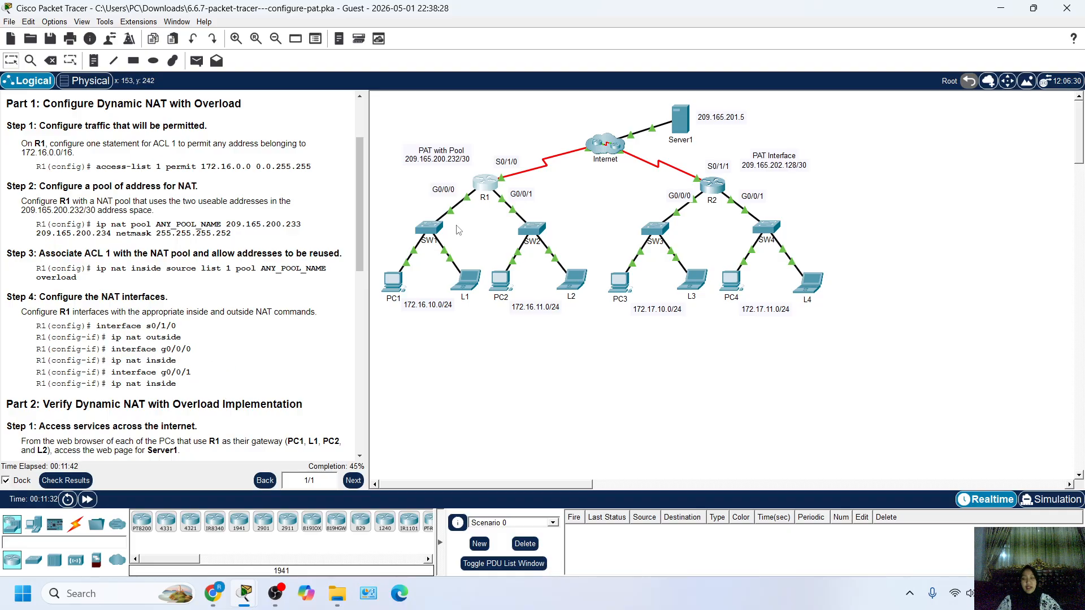
Reopen R1's command line beside the instructions and enter configuration mode for interface s0/1/0.
click(483, 184)
drag(239, 31, 384, 20)
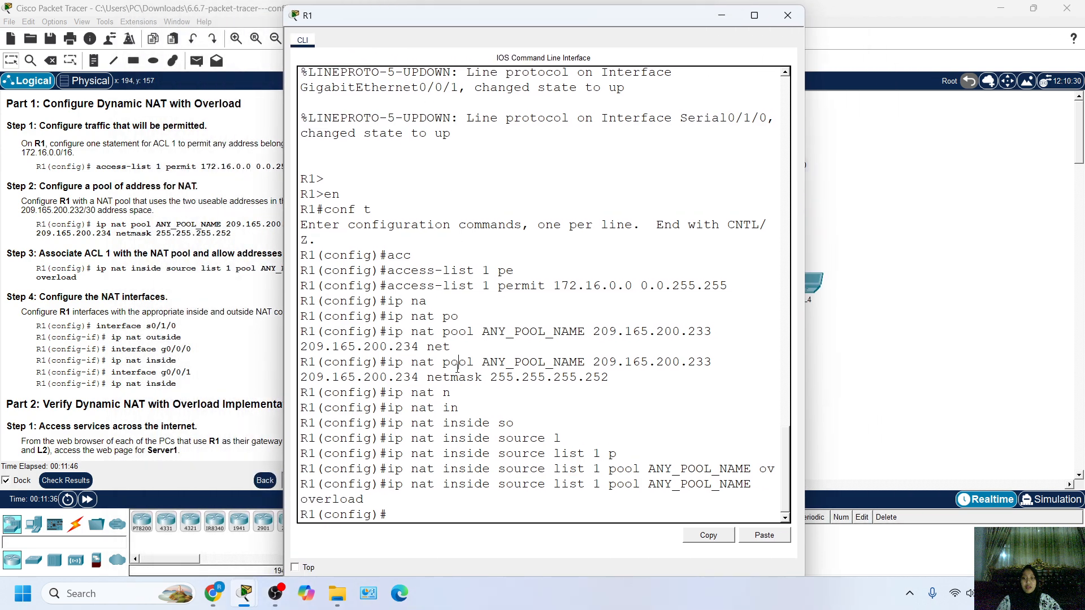
text(in)
key(Tab)
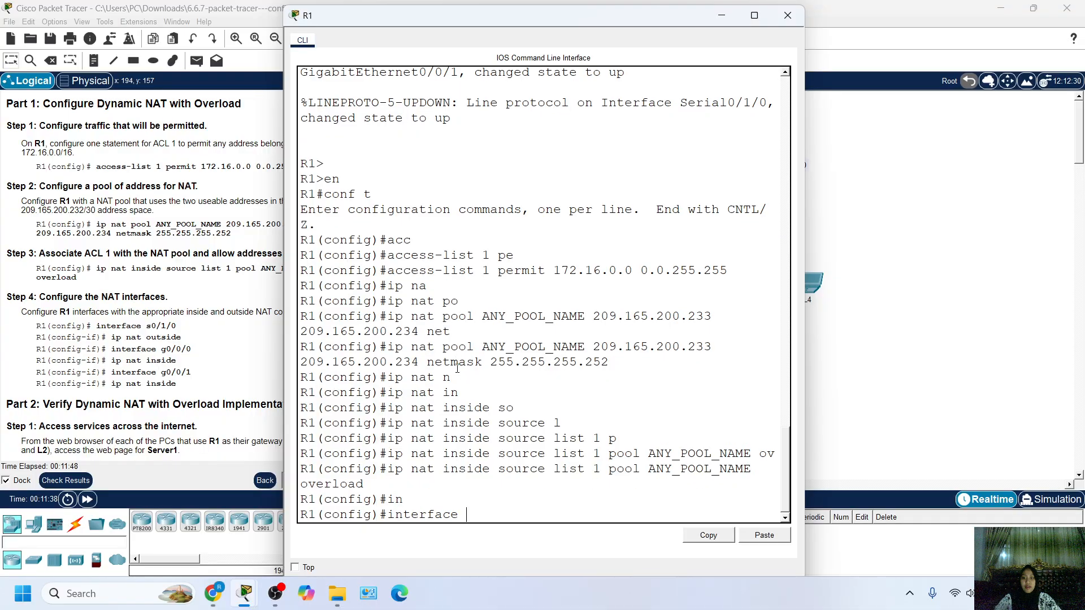
text(s0)
text(.1.0)
key(BackSpace)
key(BackSpace)
text(/1/0)
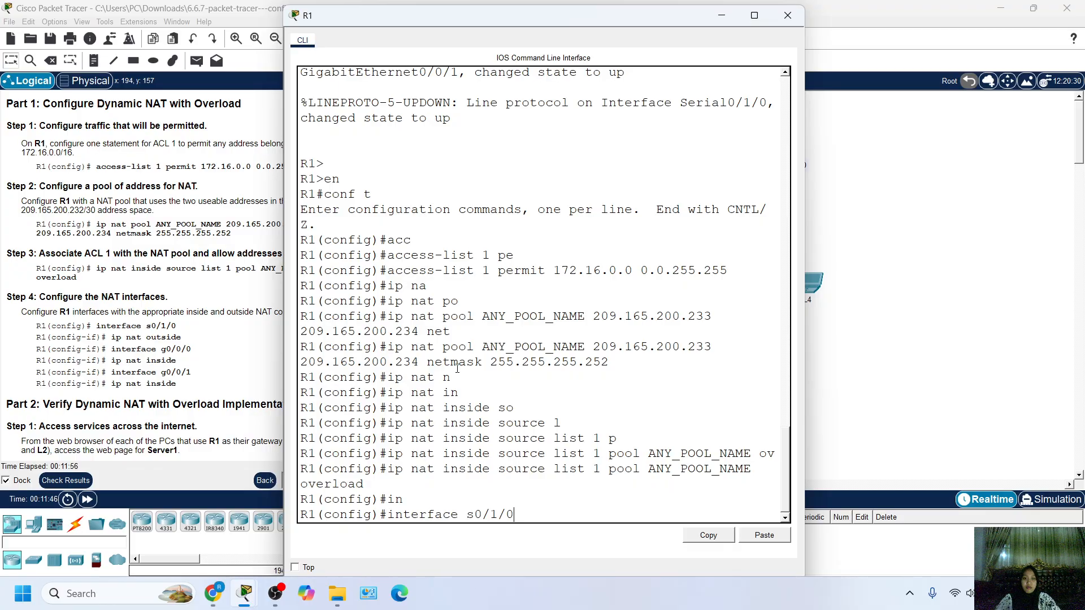
key(Return)
Set R1's serial interface as NAT outside with ip nat outside, and reposition the command line to uncover the instructions.
text(in)
key(Return)
text(ip na)
key(Tab)
text(ou)
key(Tab)
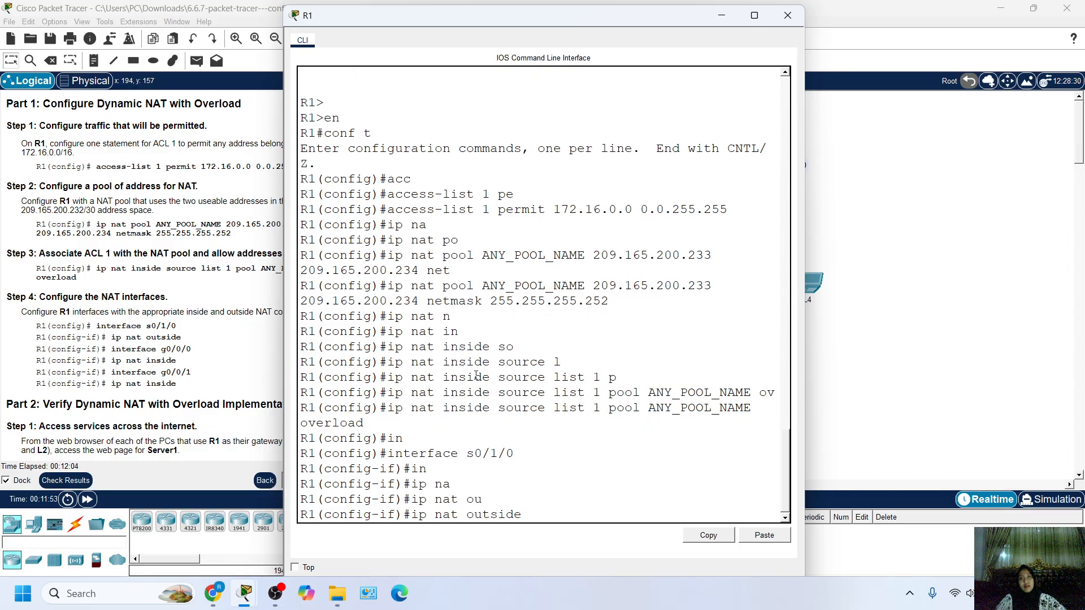
drag(404, 15, 458, 31)
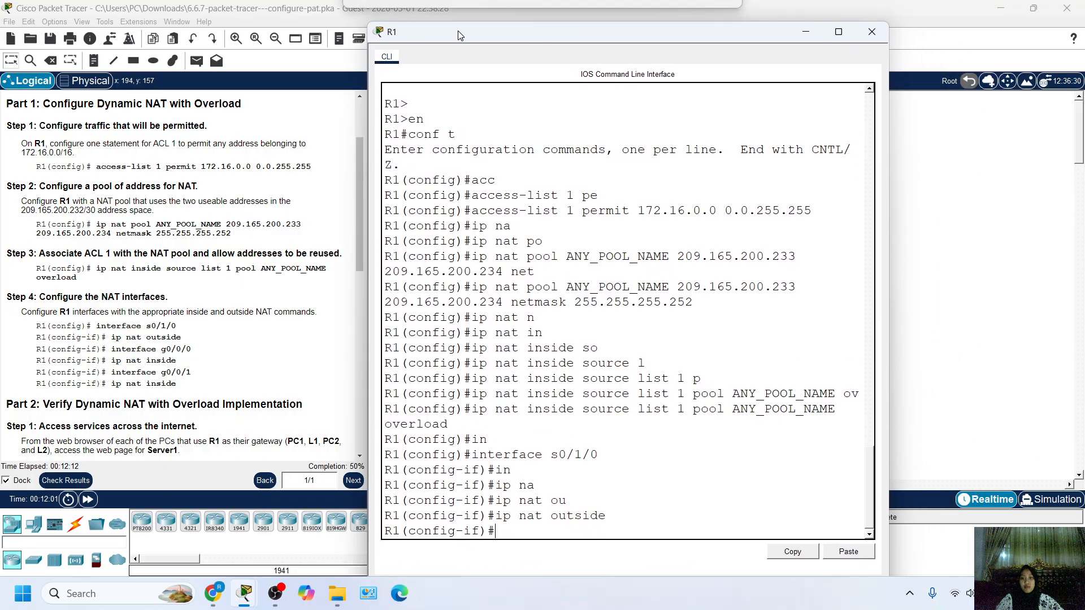
Exit the serial interface's configuration mode and enter interface g0/0/0 on R1.
text(ex)
key(Return)
key(Up)
key(Up)
key(Up)
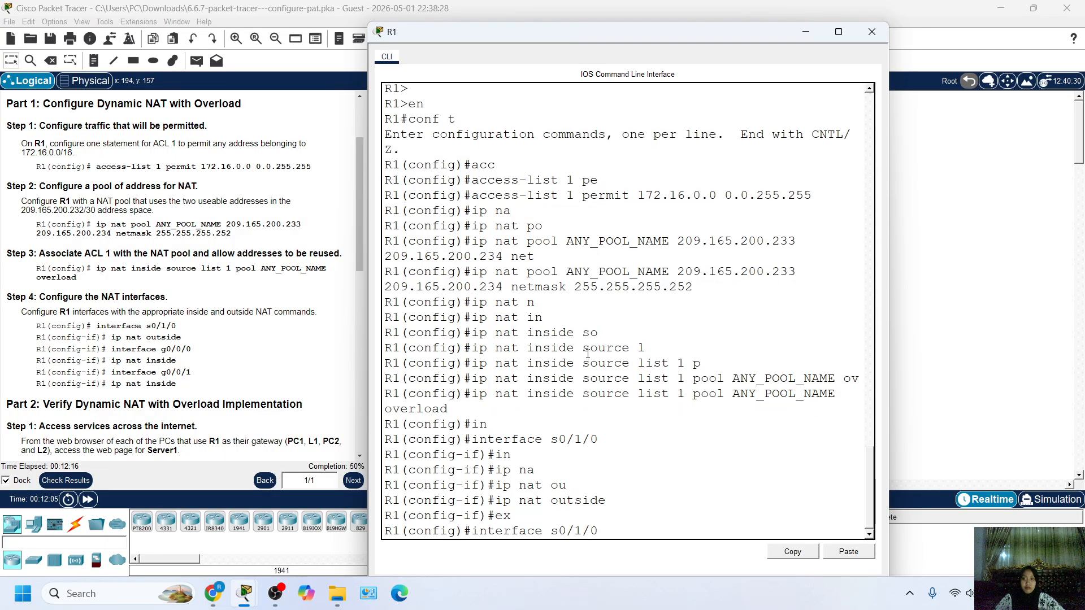
key(BackSpace)
key(BackSpace)
key(BackSpace)
key(BackSpace)
key(BackSpace)
key(BackSpace)
text(g0/0/0)
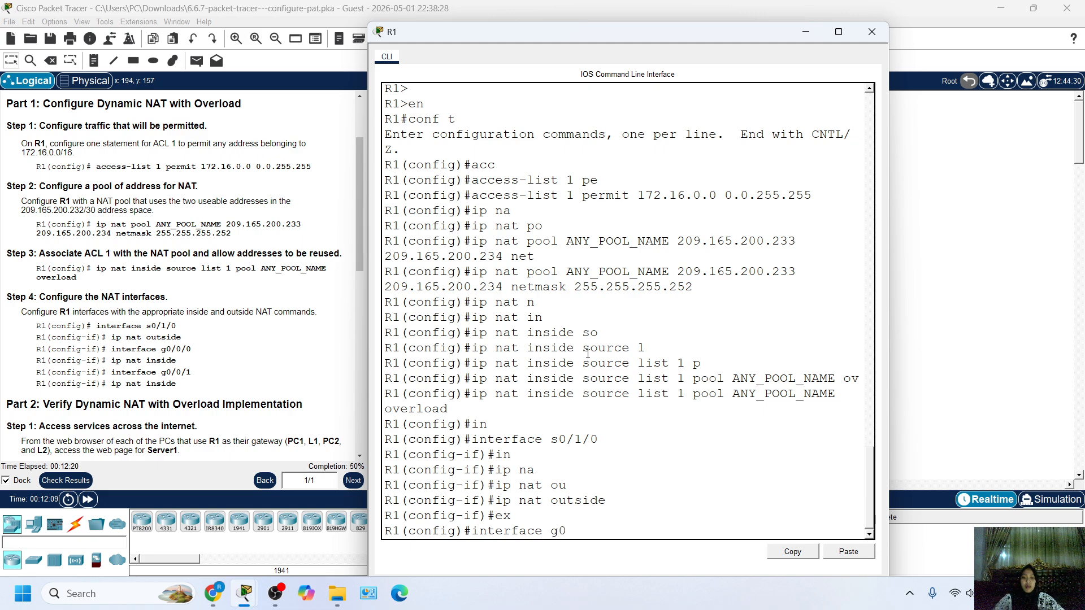
key(Return)
Set R1's g0/0/0 interface as NAT inside with the ip nat inside command.
text(ip nat is)
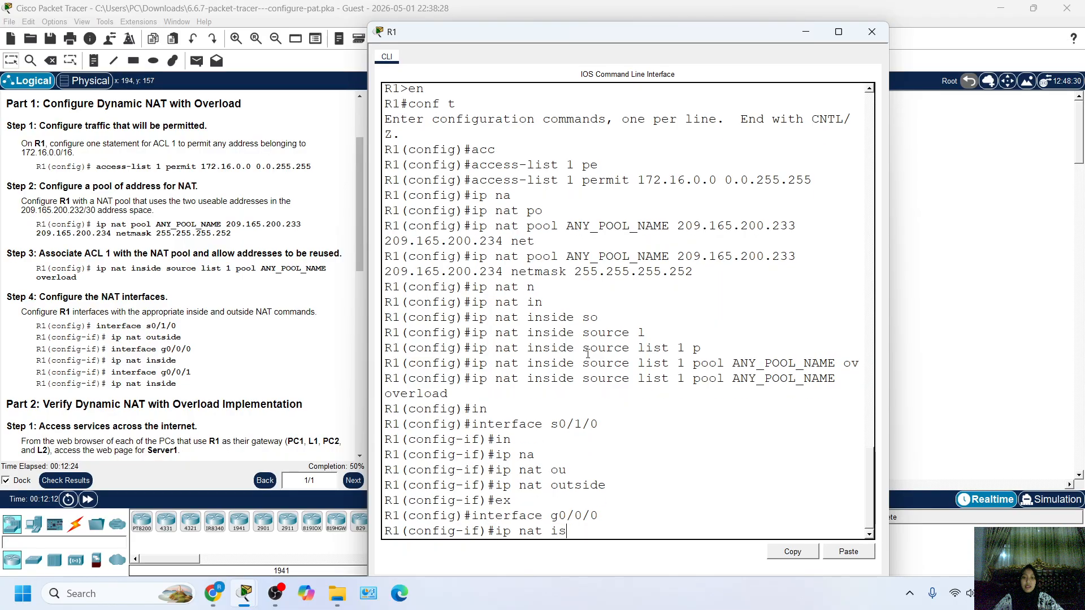
key(Tab)
key(BackSpace)
text(n)
key(Tab)
key(Return)
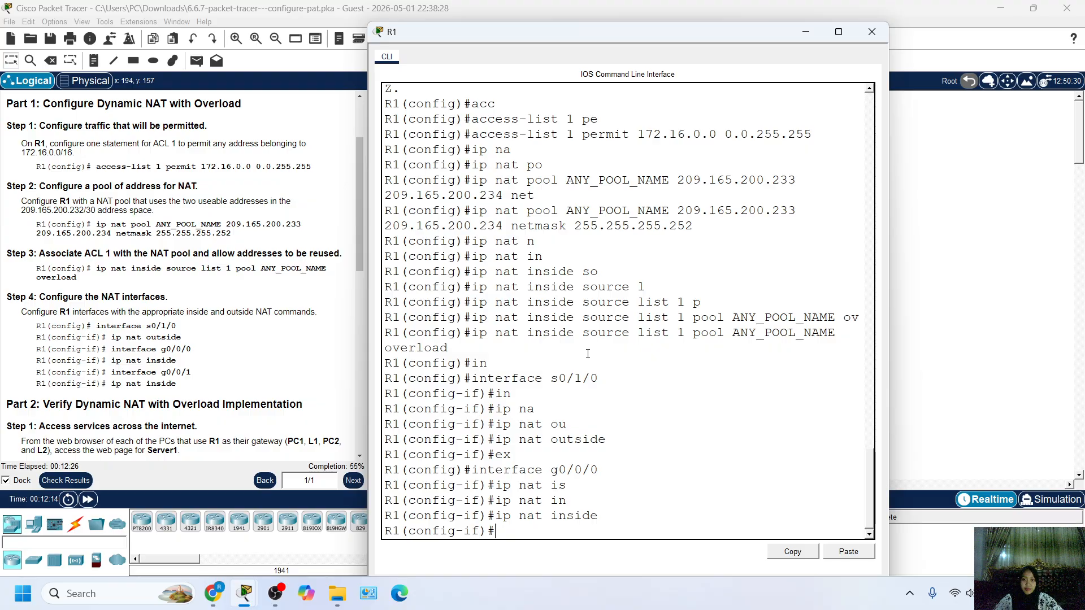
Enter interface g0/0/1 on R1 and set it as NAT inside with ip nat inside.
key(Up)
key(Up)
key(BackSpace)
text(1)
key(Return)
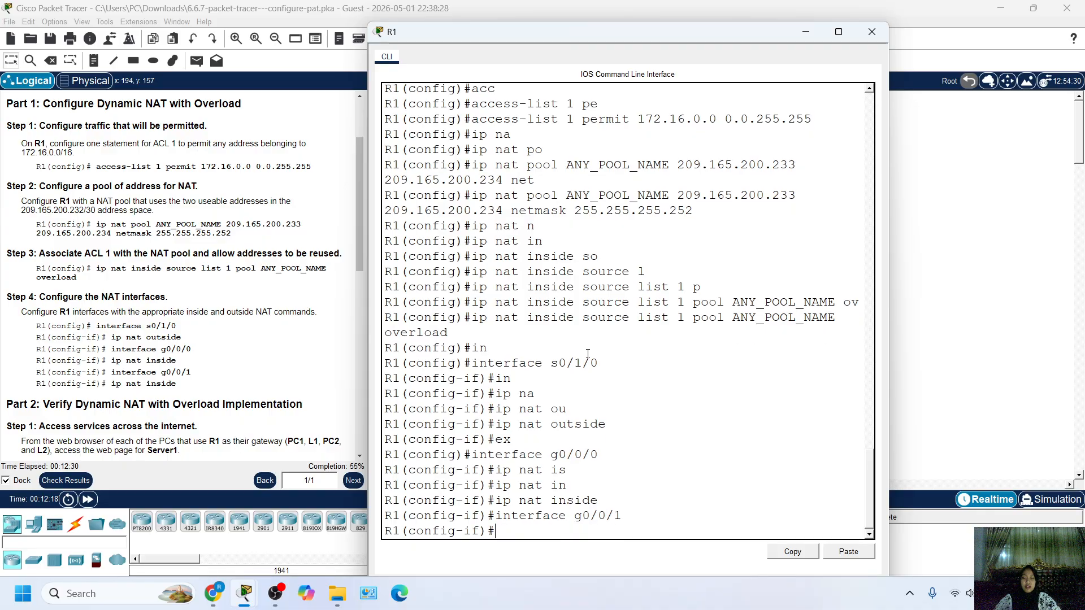
key(Up)
key(Up)
key(Return)
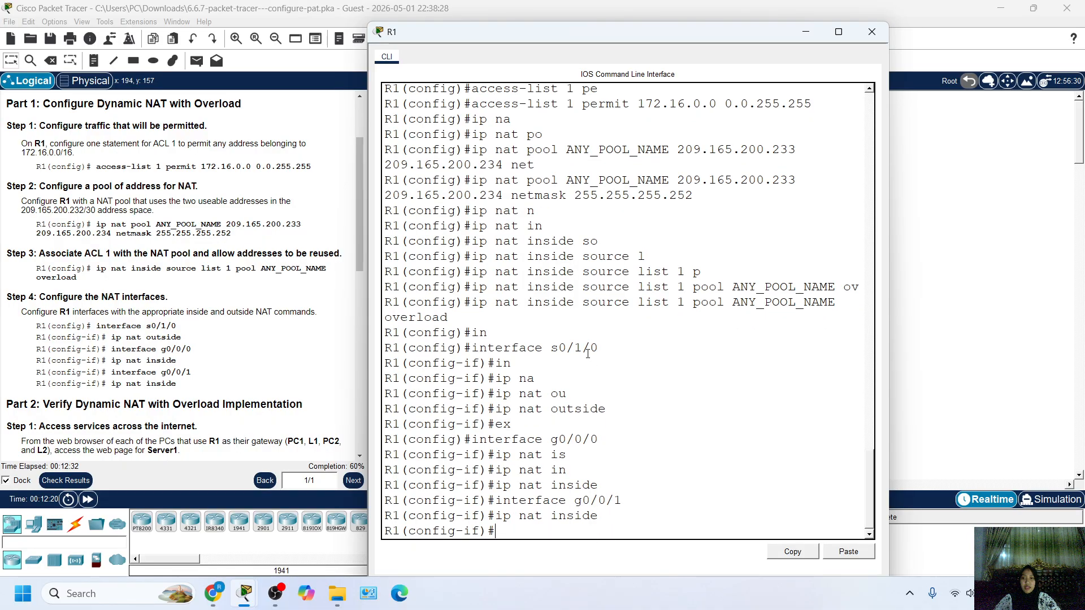
Check the activity results, review R1's ACL, NAT and port assessment items, and return to the topology and instructions.
click(321, 471)
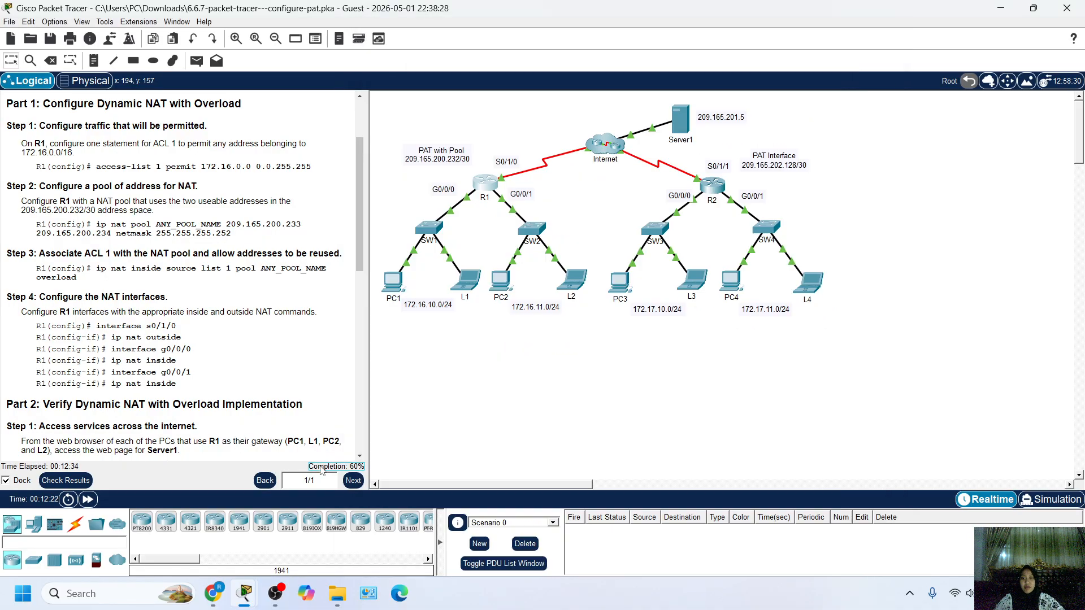
click(66, 480)
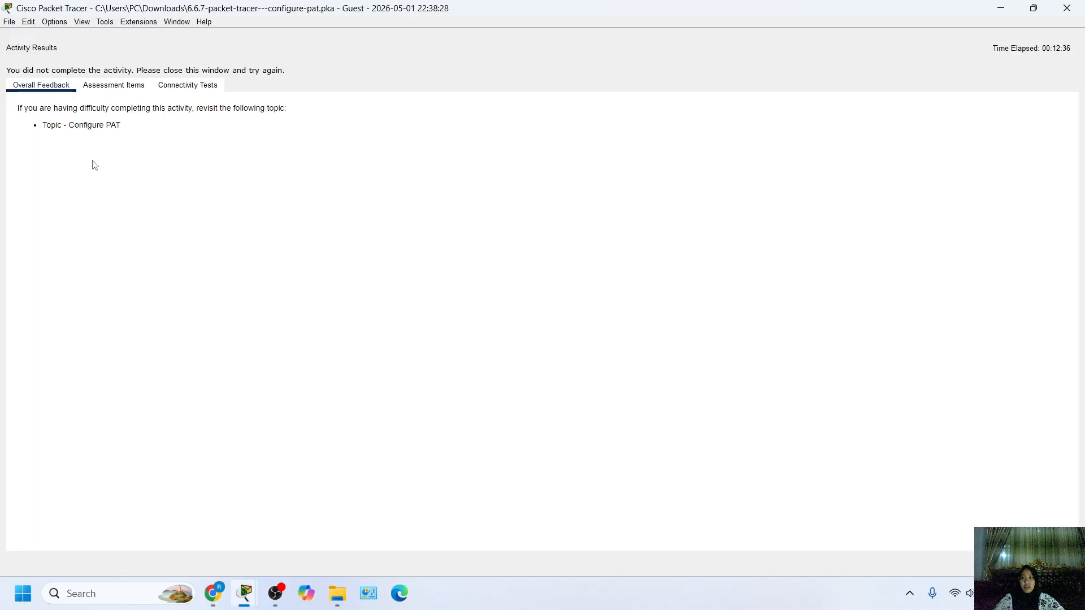
click(114, 84)
drag(80, 180, 96, 245)
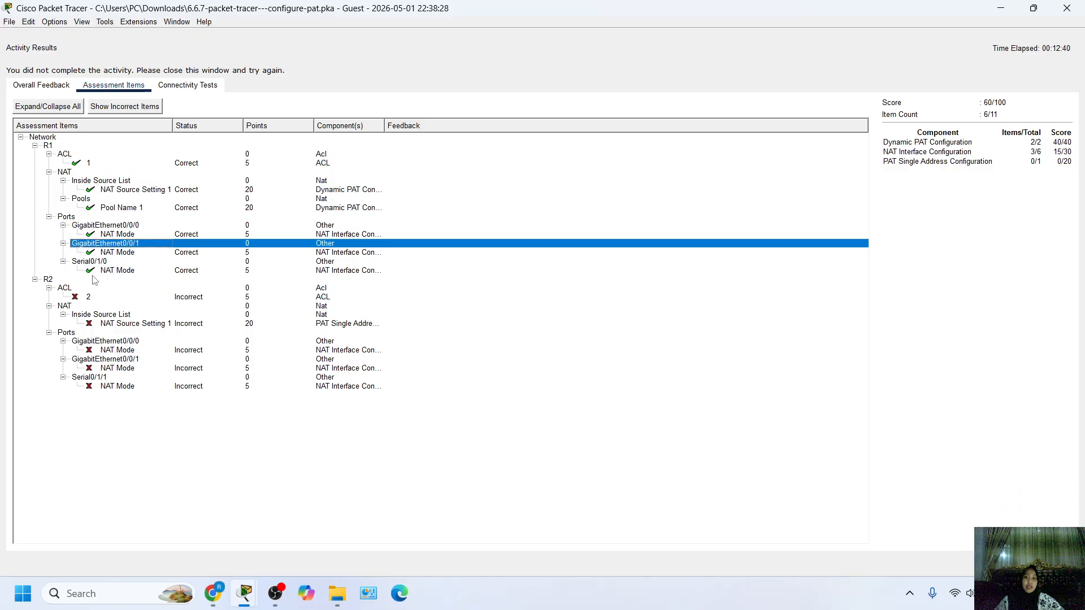
click(45, 146)
click(1053, 564)
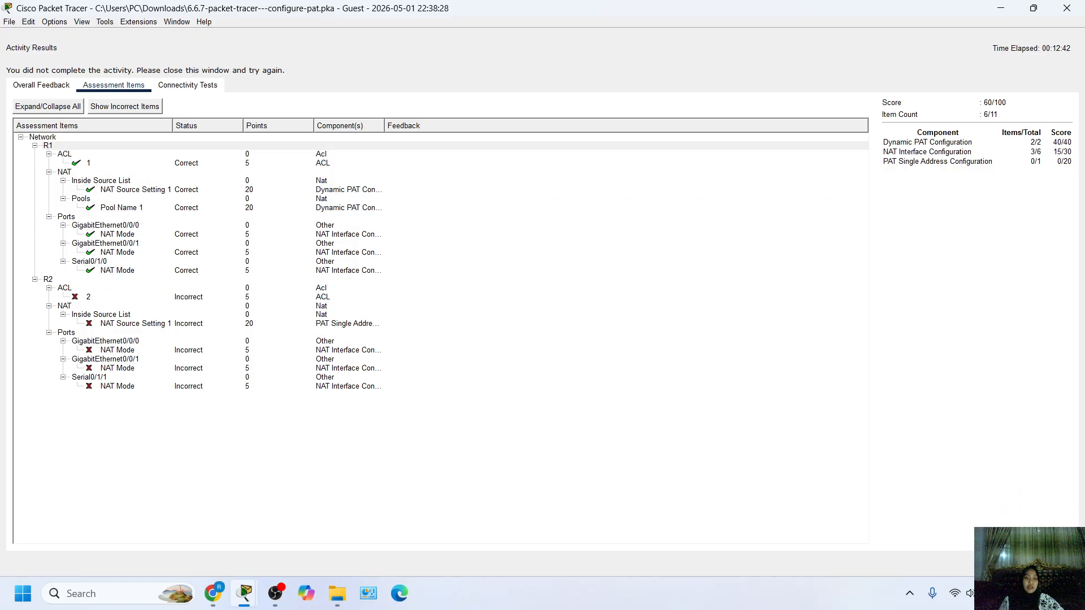
click(282, 604)
mouse_move(244, 596)
click(226, 543)
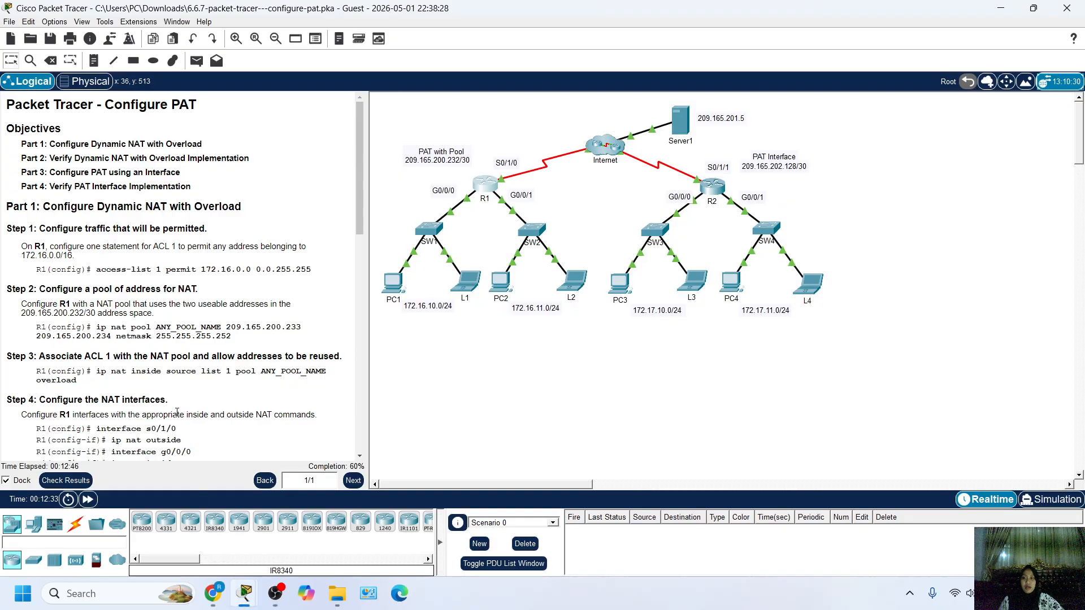
Examine Part 2's instructions on accessing Server1's web page from R1's PCs and viewing the NAT translations.
scroll(154, 404, down, 5)
drag(7, 372, 152, 381)
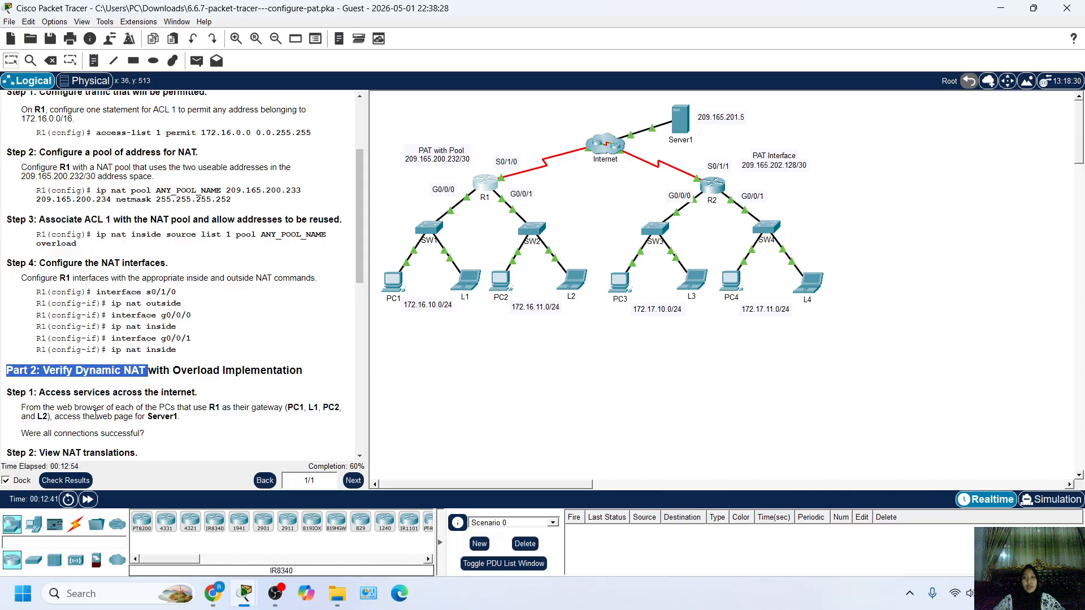
scroll(161, 396, down, 1)
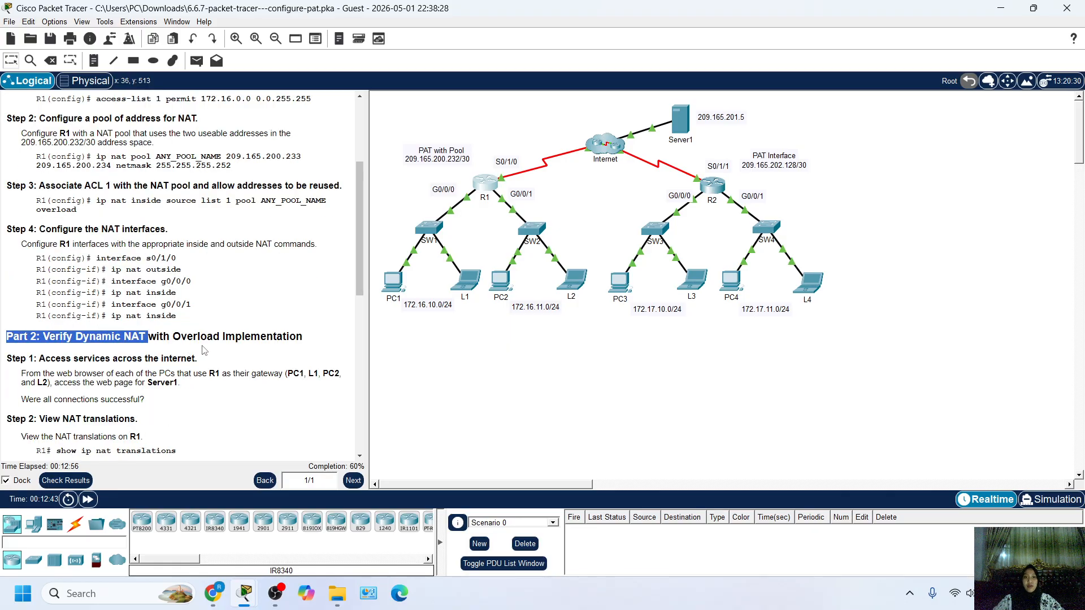
scroll(171, 345, down, 2)
scroll(163, 292, up, 2)
scroll(111, 319, down, 2)
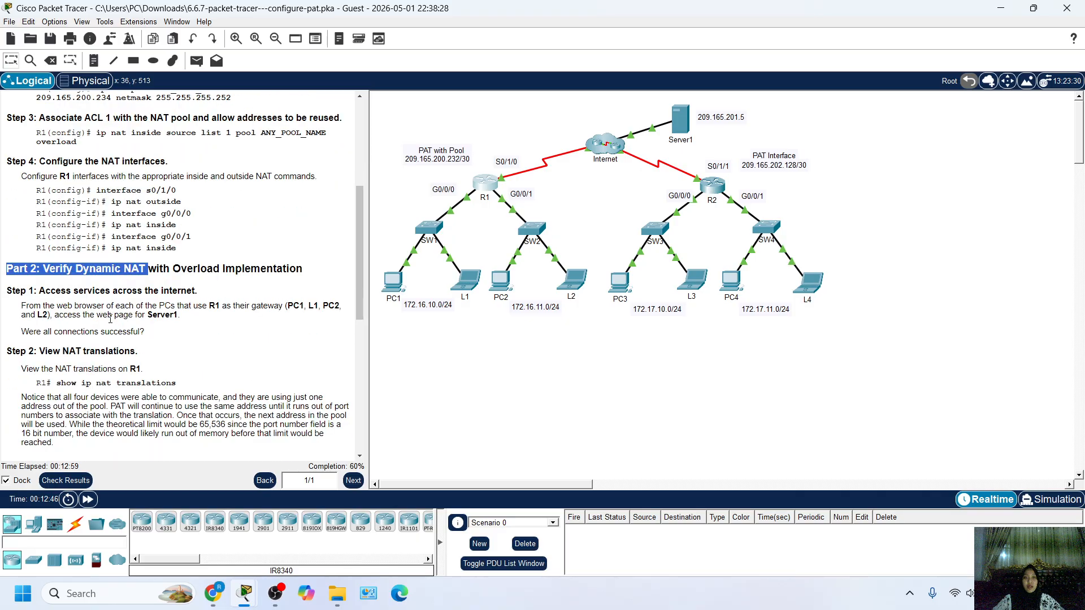
click(170, 328)
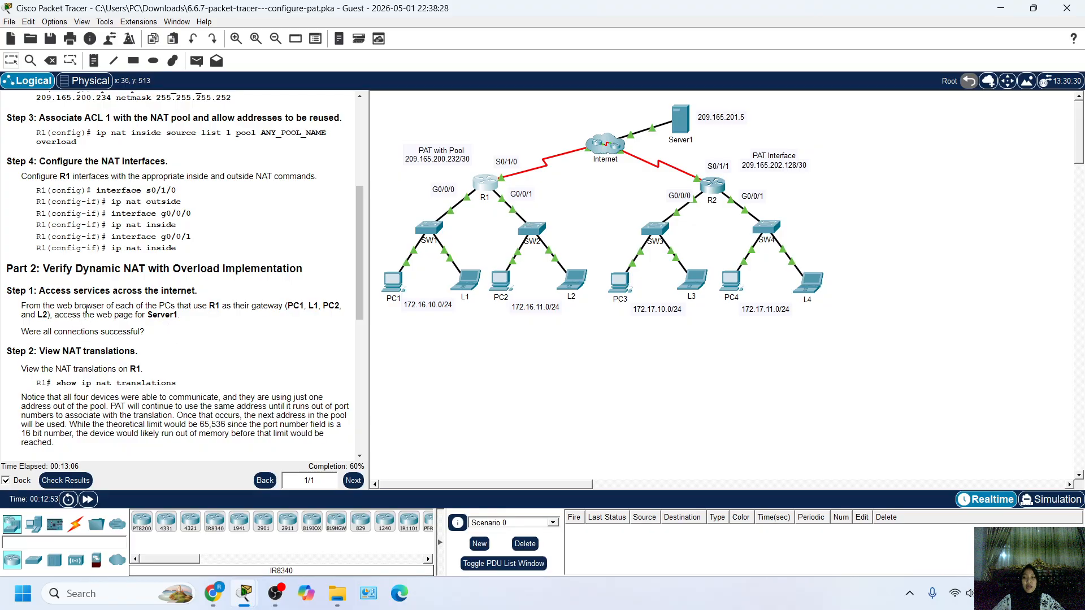
drag(63, 307, 121, 307)
click(154, 318)
drag(180, 315, 21, 306)
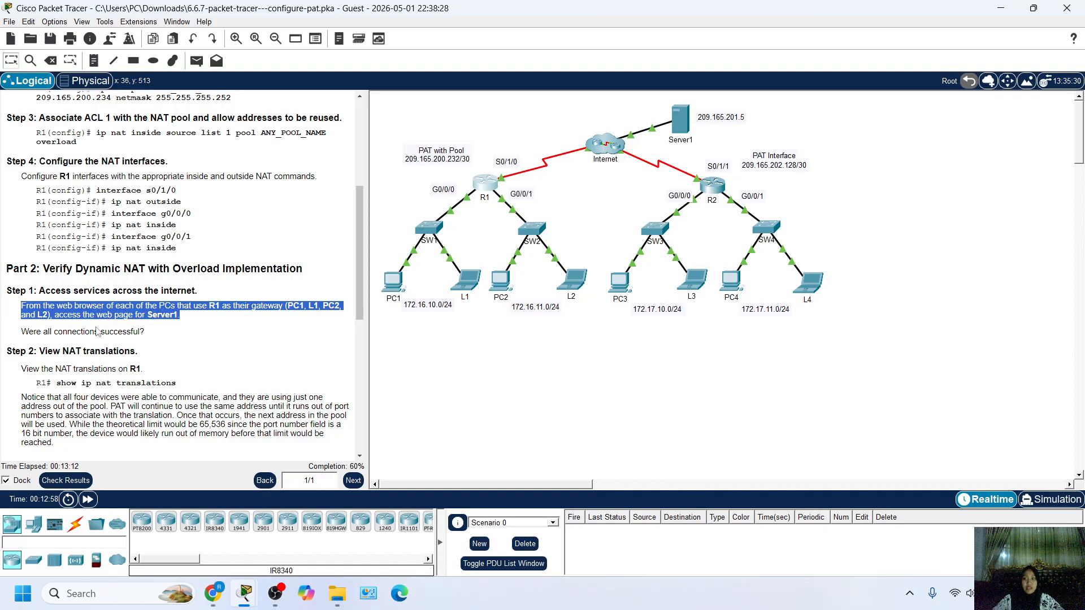
drag(145, 333, 62, 323)
click(154, 368)
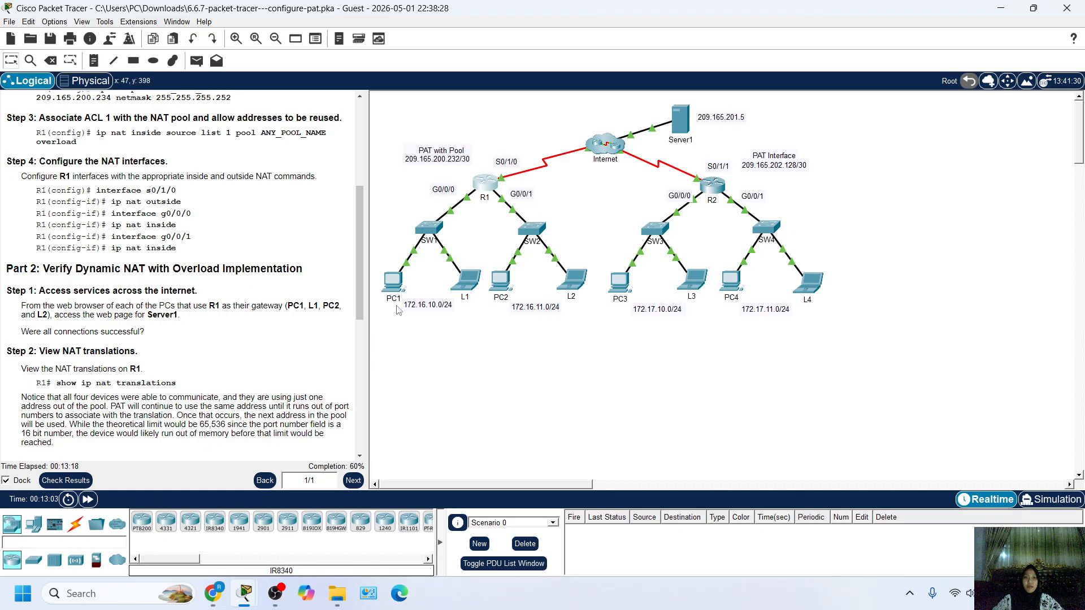
Open PC1 briefly, examine Server1's IP configuration, and return to the topology and instructions.
mouse_move(394, 283)
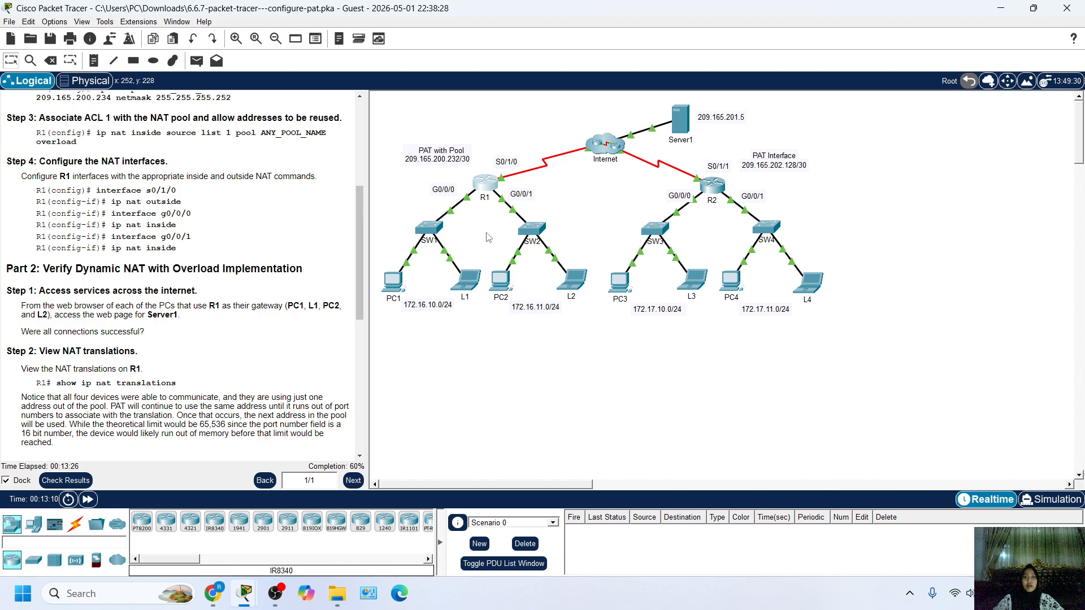
click(394, 281)
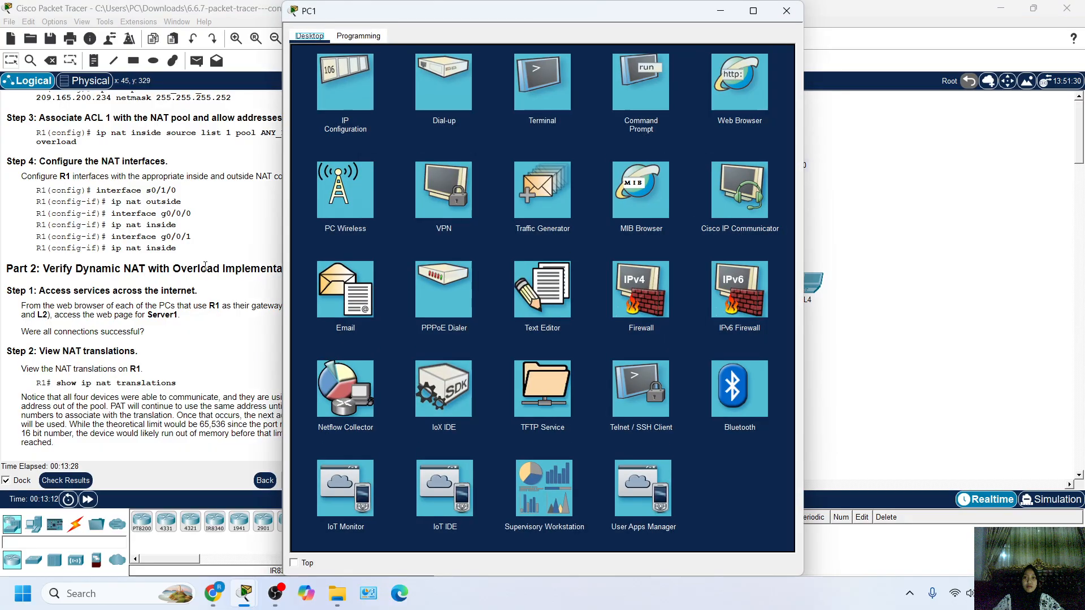
scroll(211, 265, up, 10)
click(221, 198)
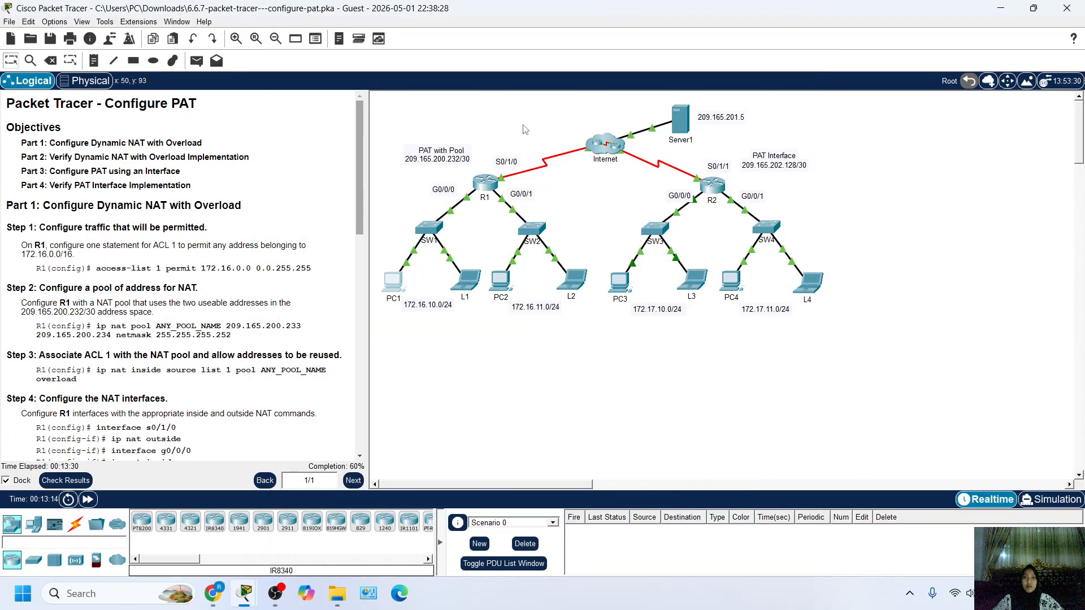
click(681, 121)
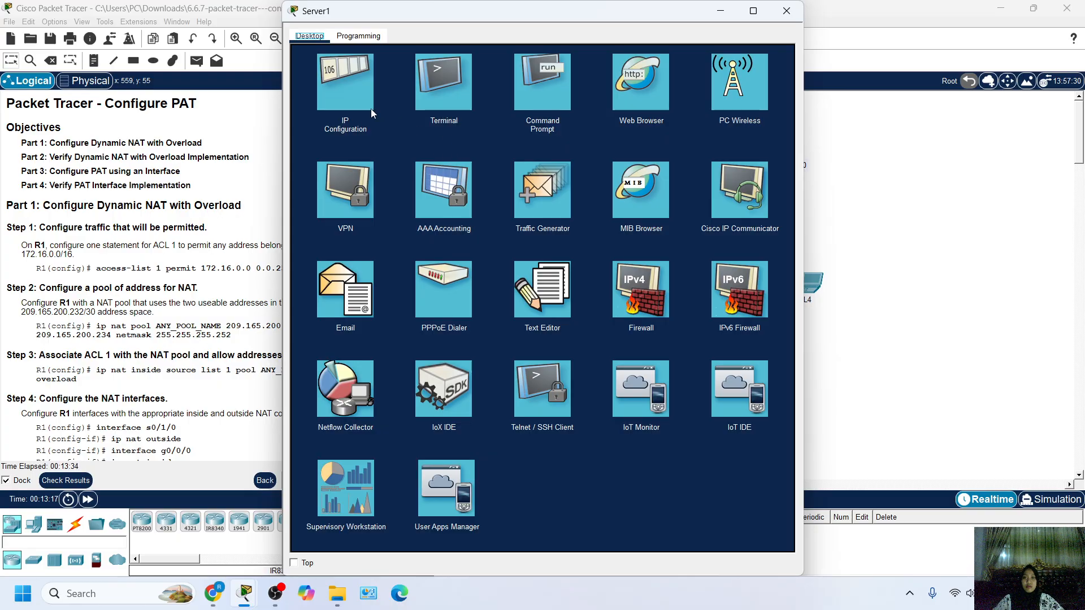
click(358, 36)
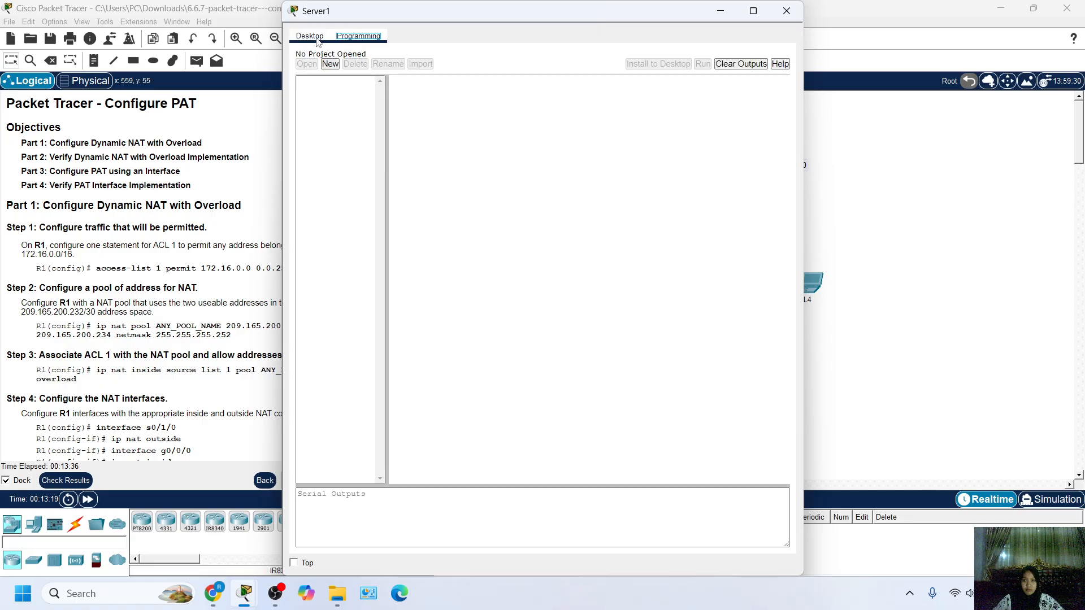
click(310, 36)
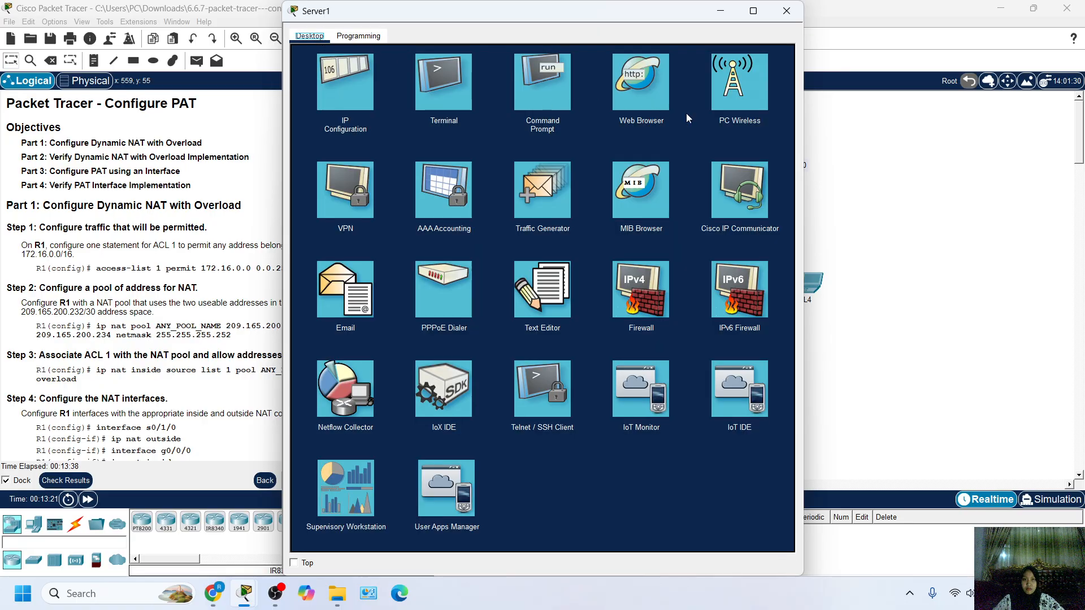
click(320, 113)
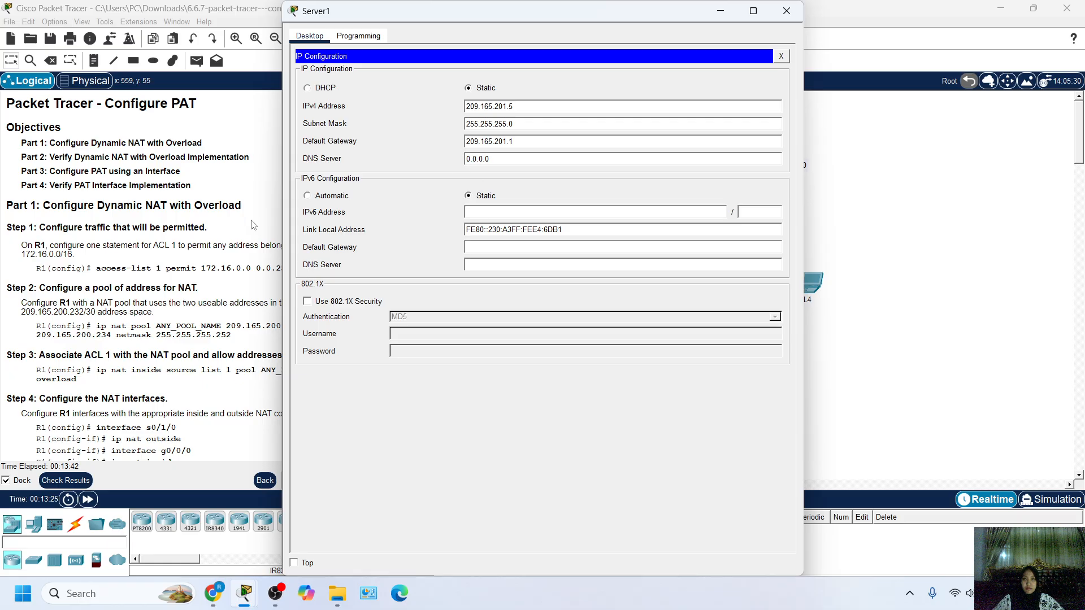
click(217, 195)
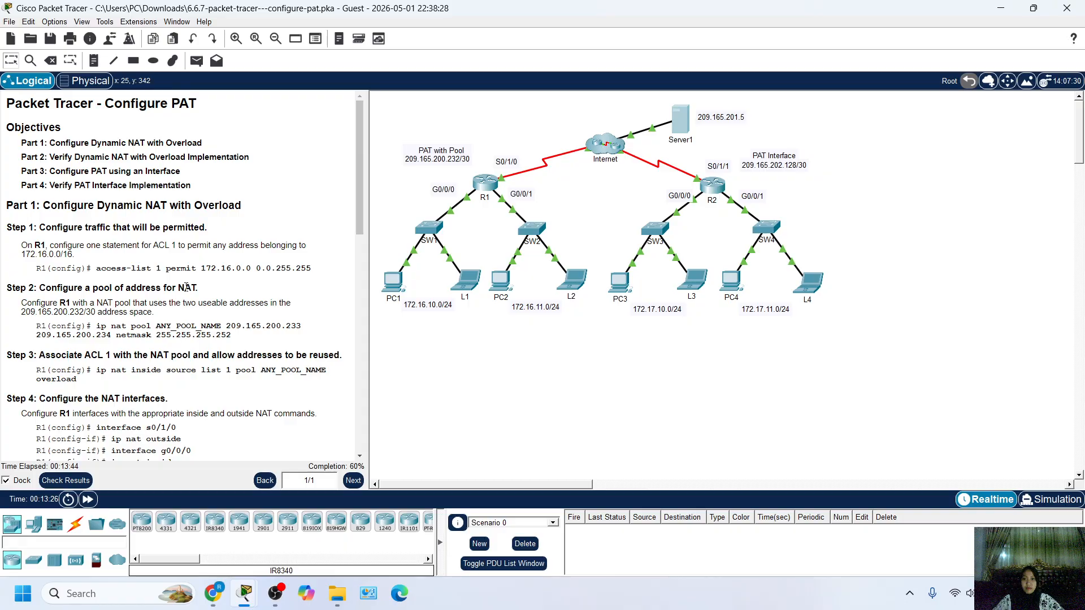
Load Server1's web page at 209.165.201.5 in PC1's web browser and return to the topology.
scroll(354, 292, down, 3)
click(389, 281)
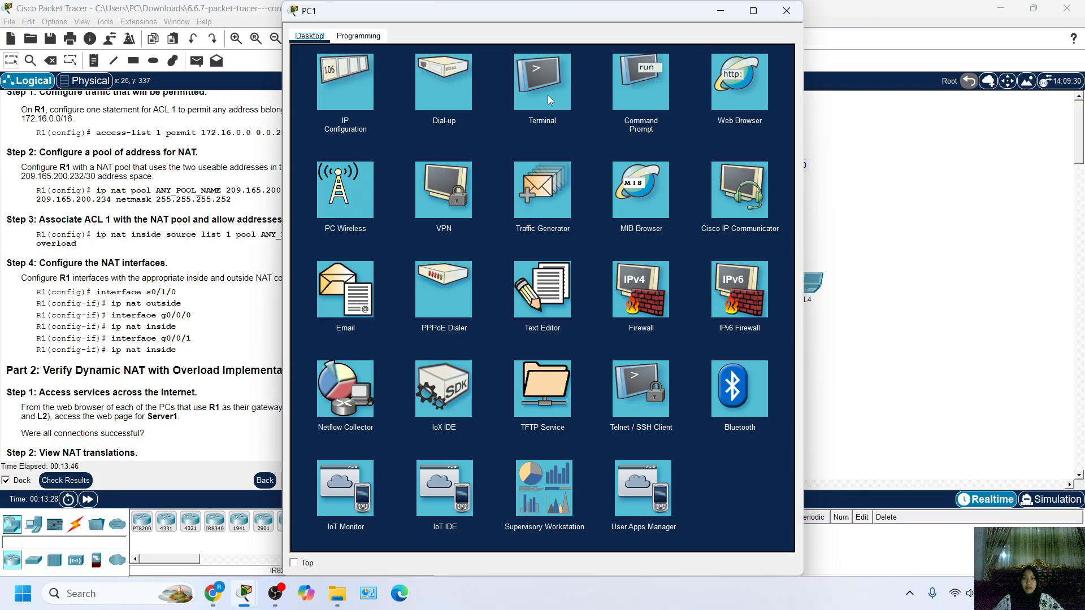
click(721, 90)
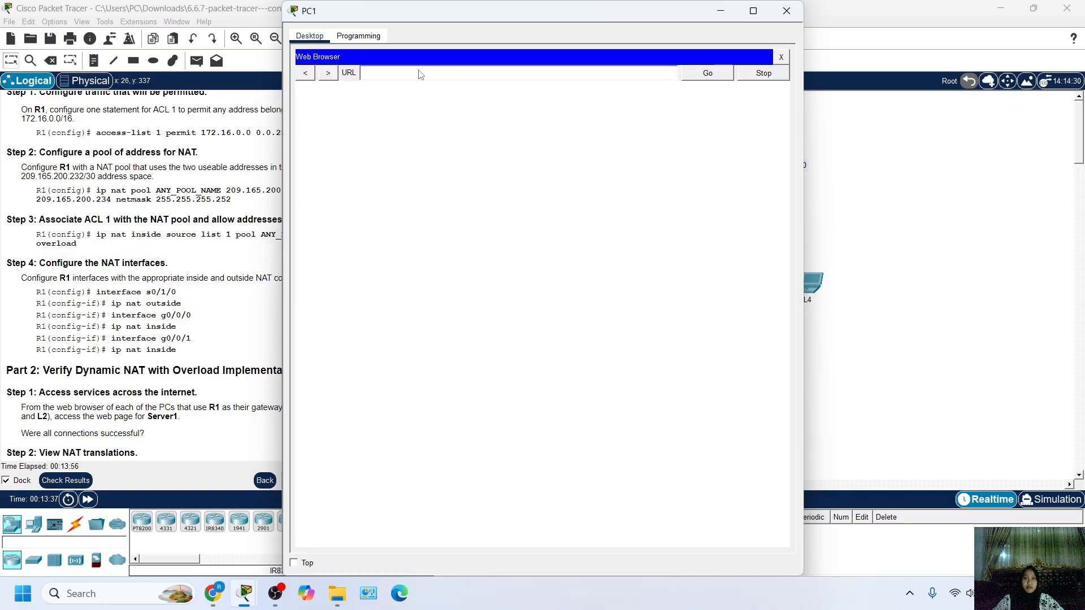
drag(488, 11, 404, 172)
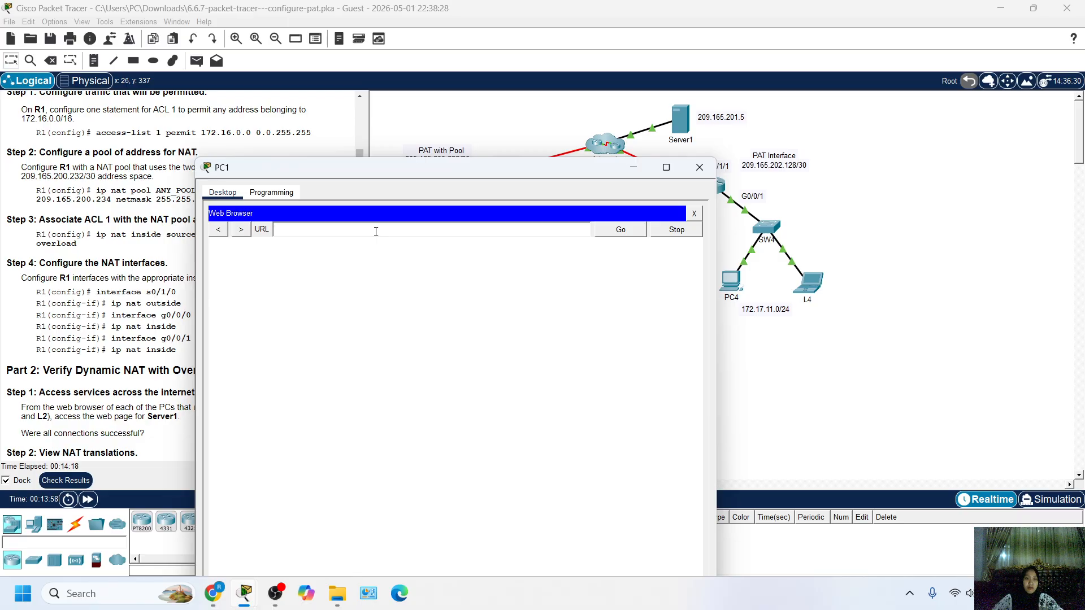
click(376, 231)
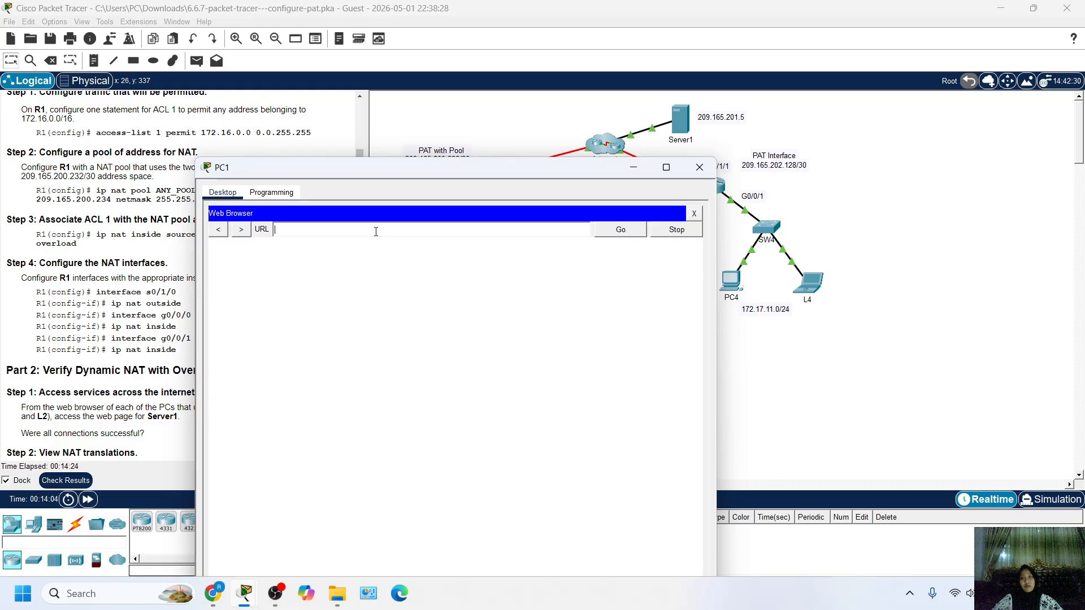
text(209)
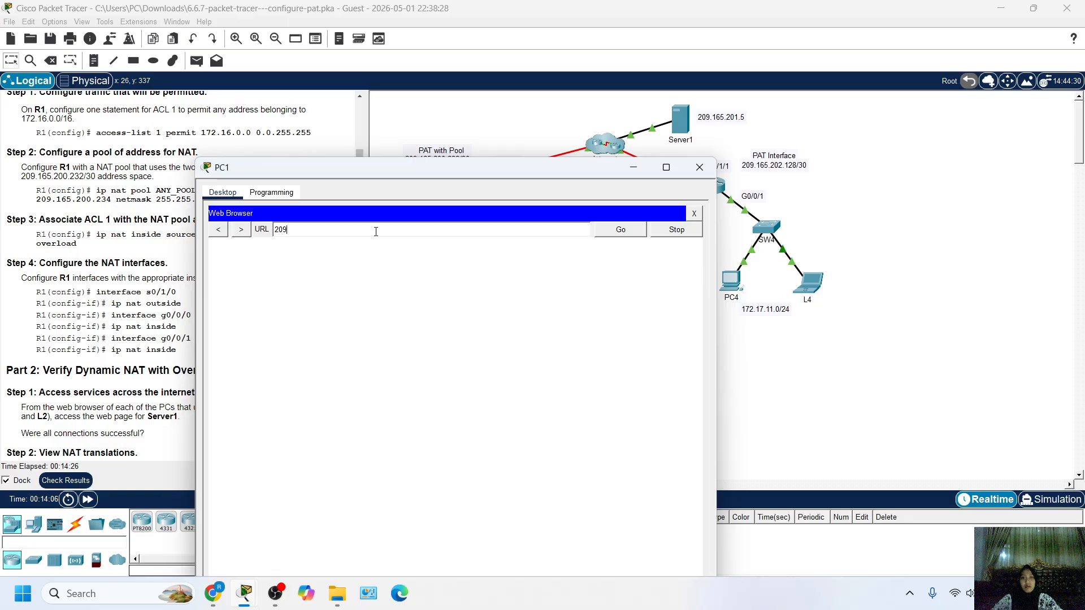
text(.16)
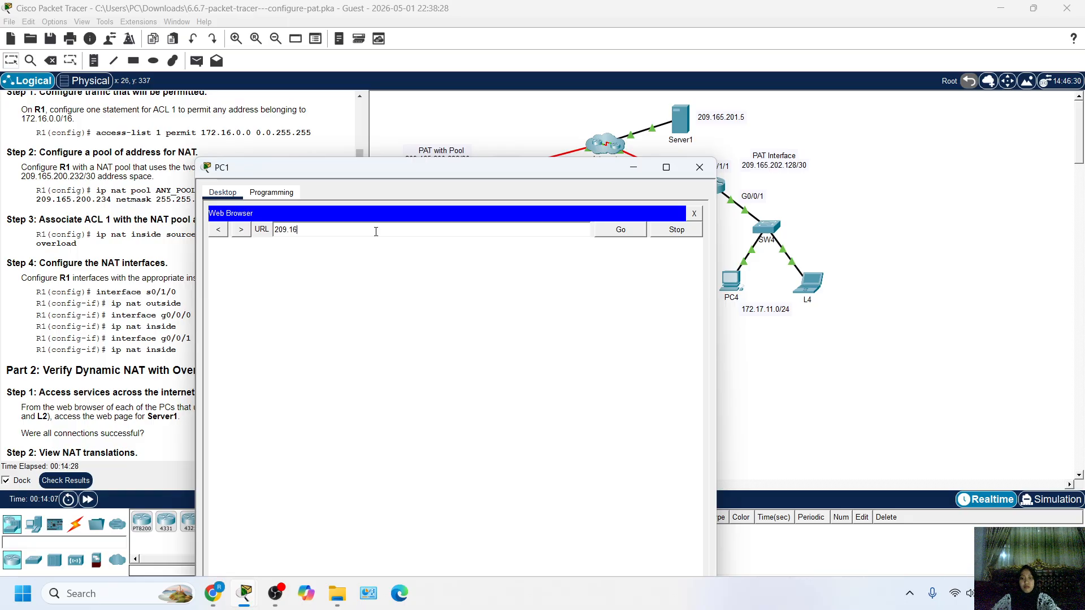
text(5.201.6)
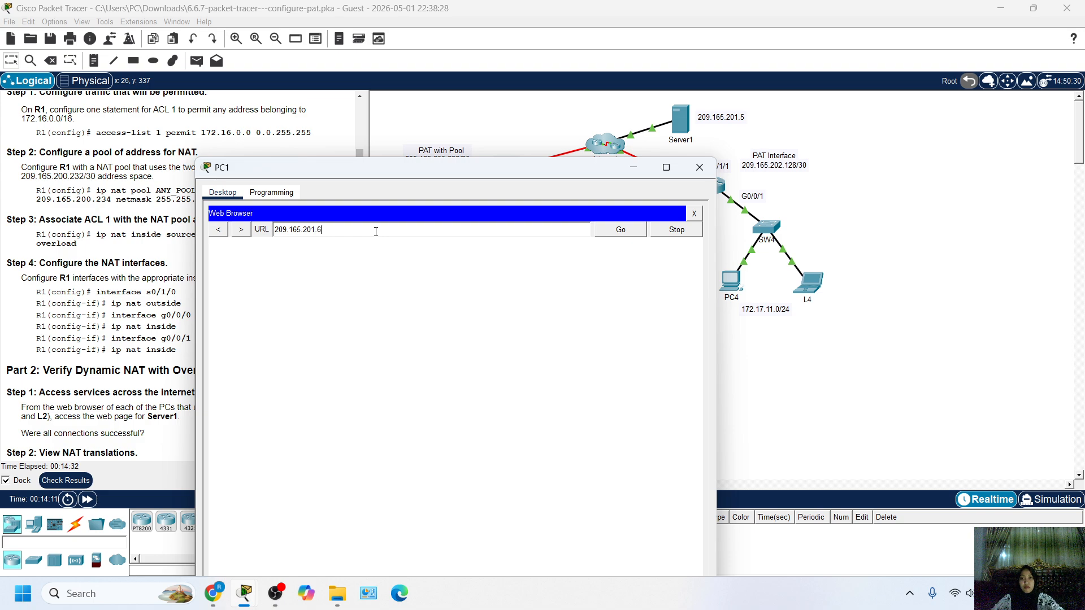
key(BackSpace)
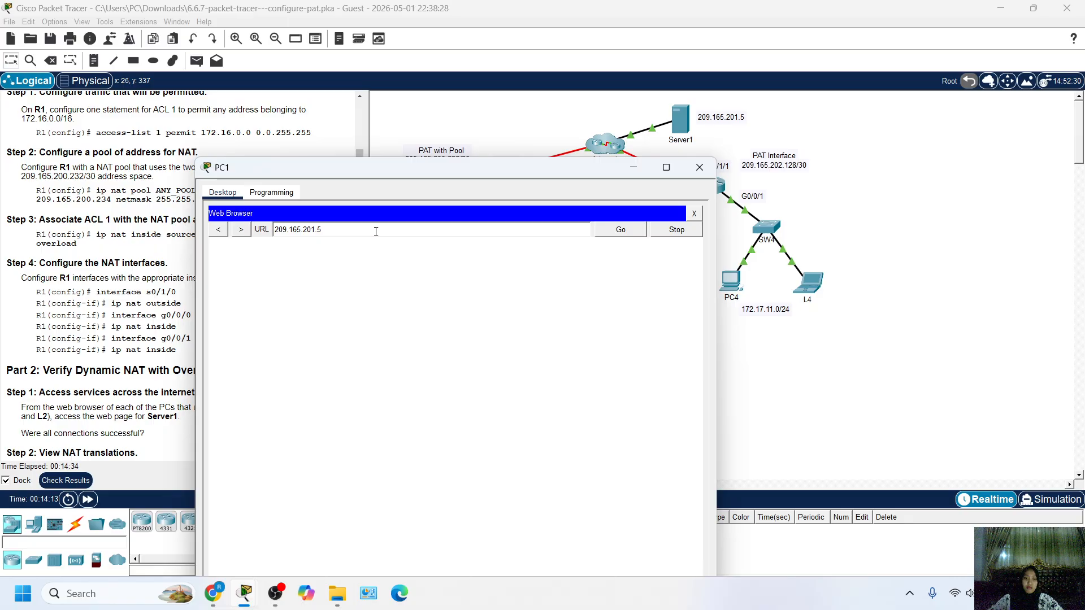
click(614, 230)
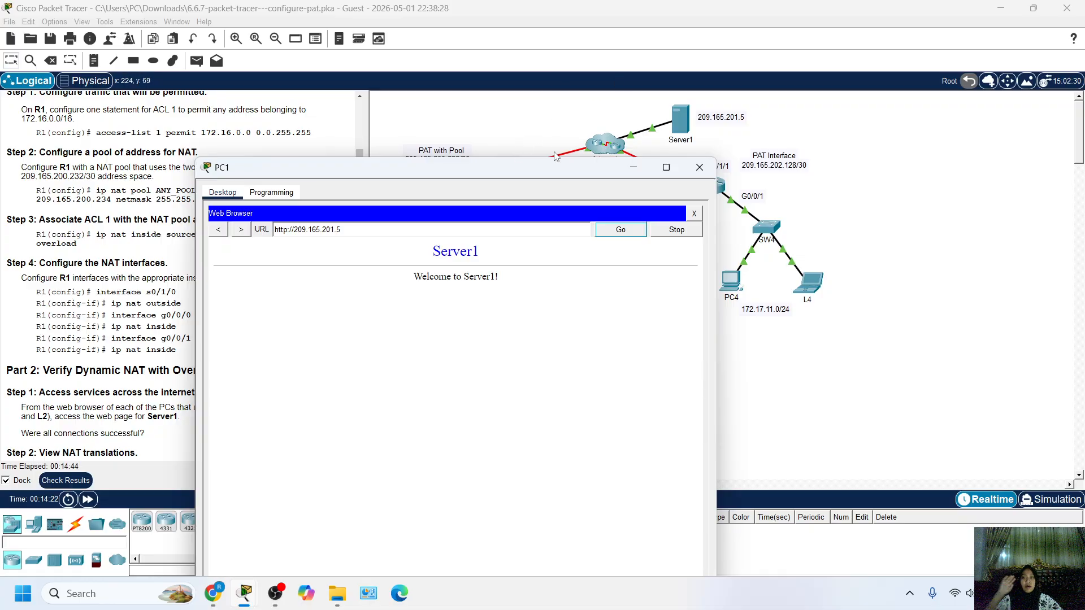
click(515, 123)
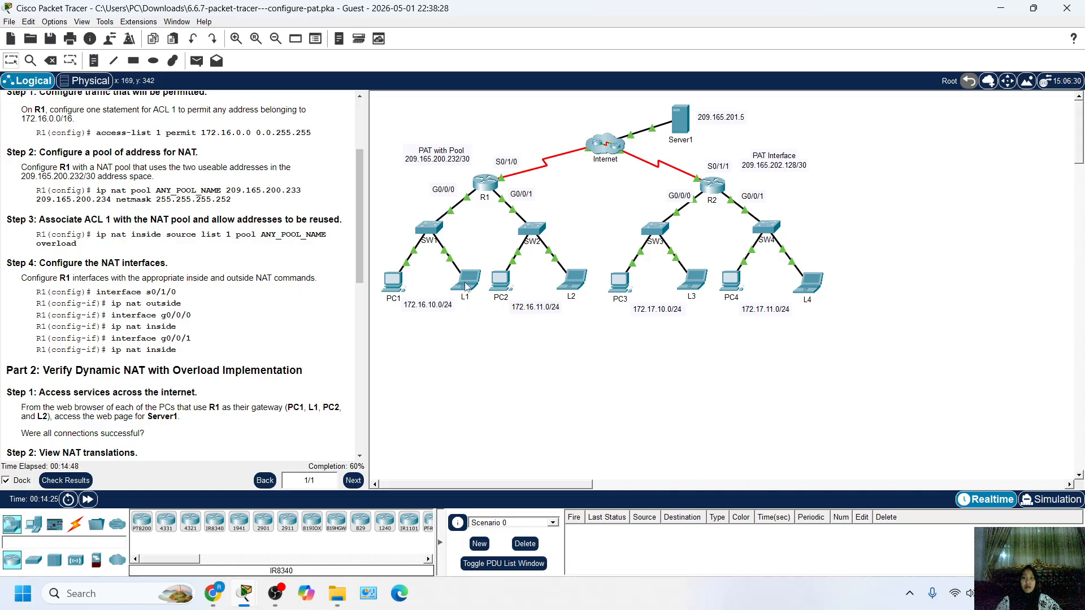
Load Server1's web page at 209.165.201.5 in PC2's web browser and close PC2.
click(497, 282)
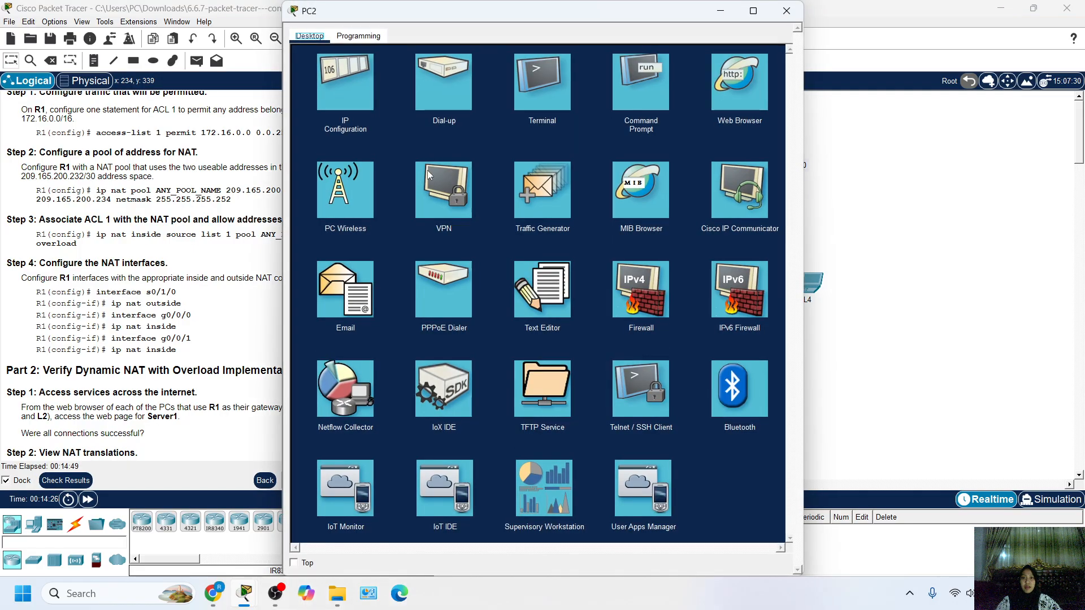
click(649, 82)
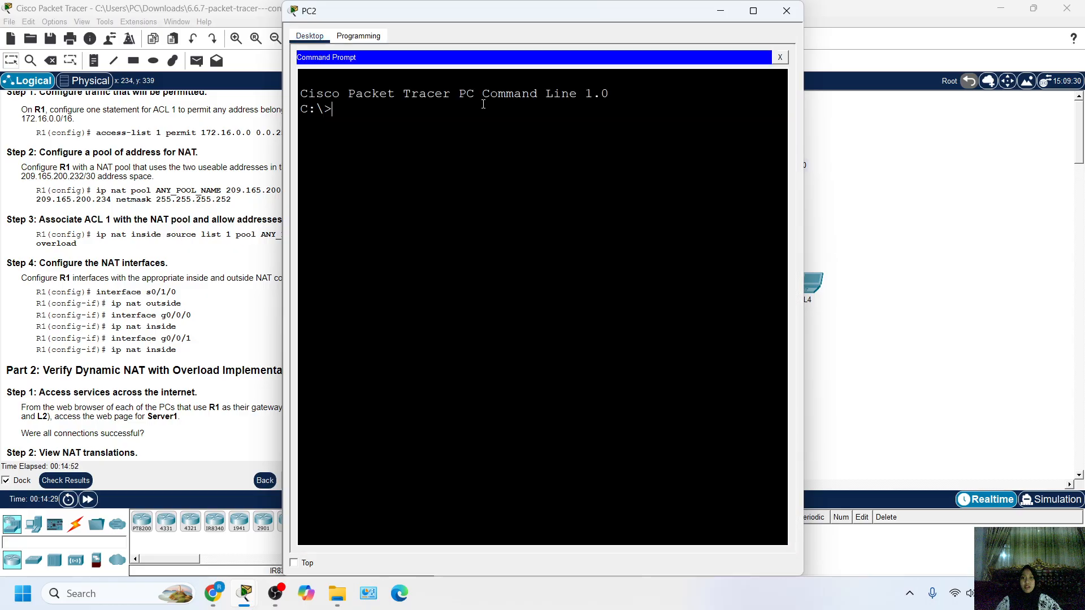
click(779, 57)
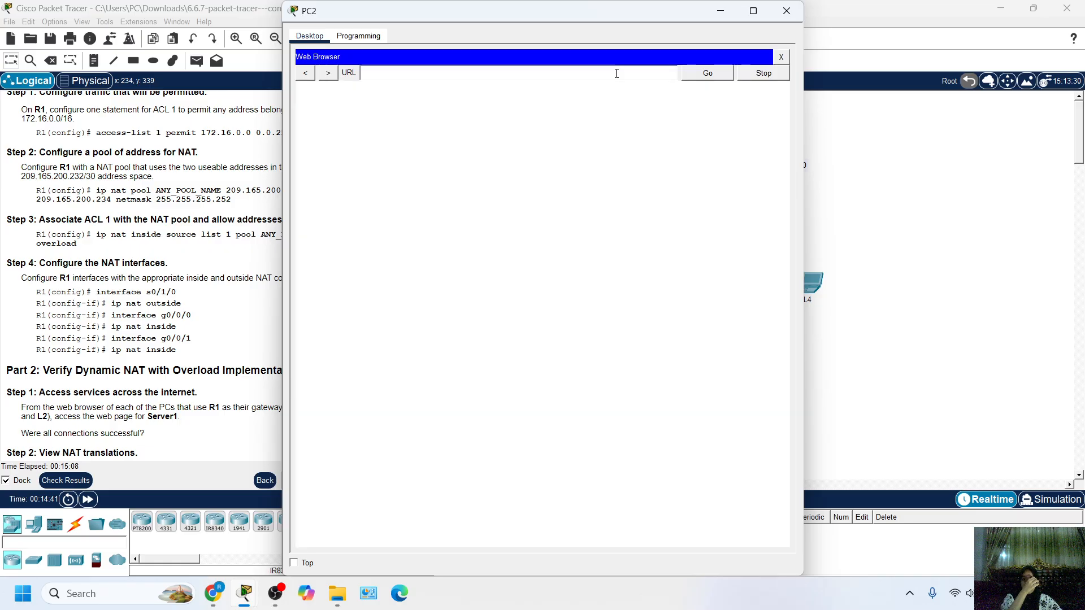
drag(559, 14, 416, 83)
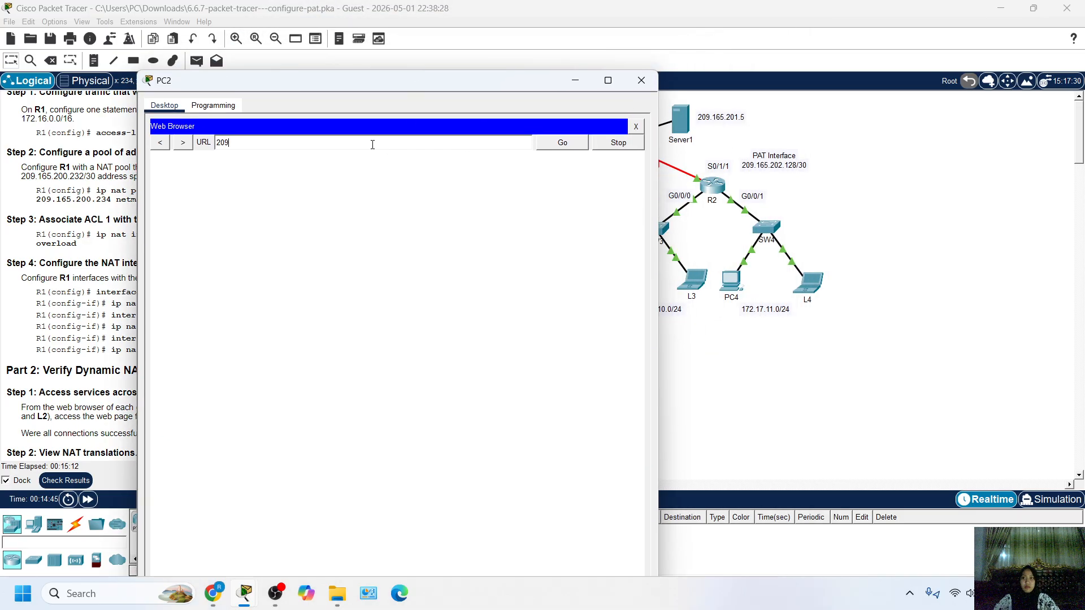
text(65.201.5)
key(Return)
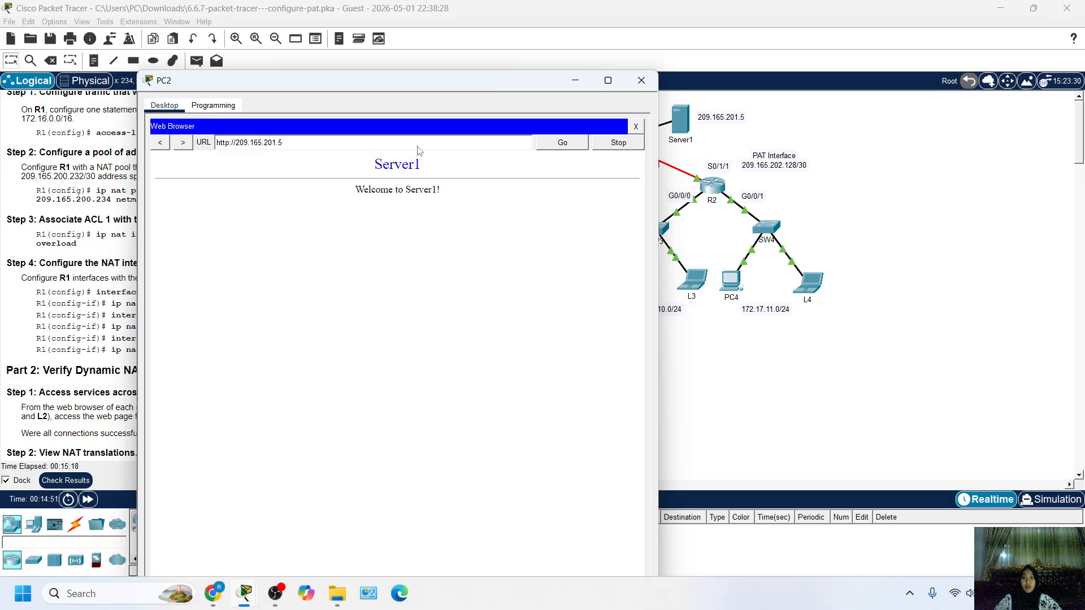
click(642, 80)
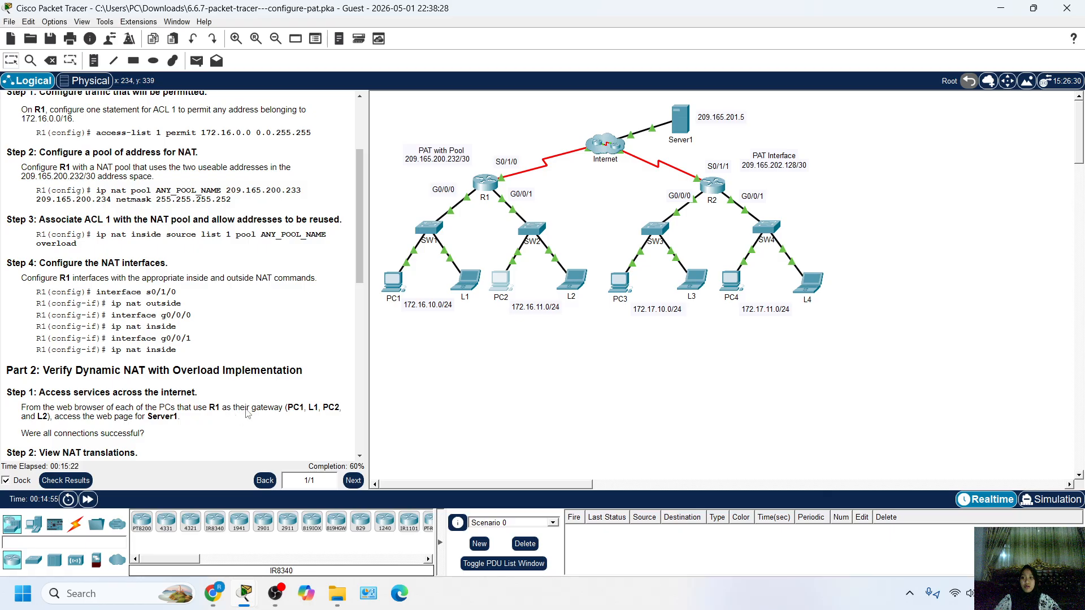
Examine the instructions for viewing R1's NAT translations in Part 2 and for configuring interface PAT in Part 3.
scroll(244, 302, down, 5)
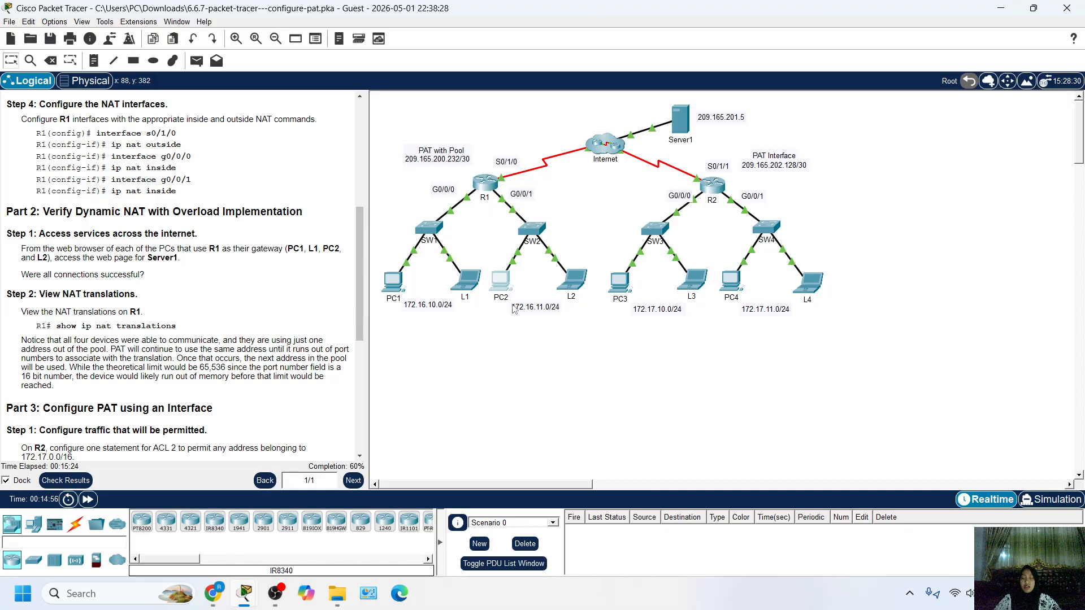
scroll(207, 266, up, 1)
scroll(226, 266, down, 3)
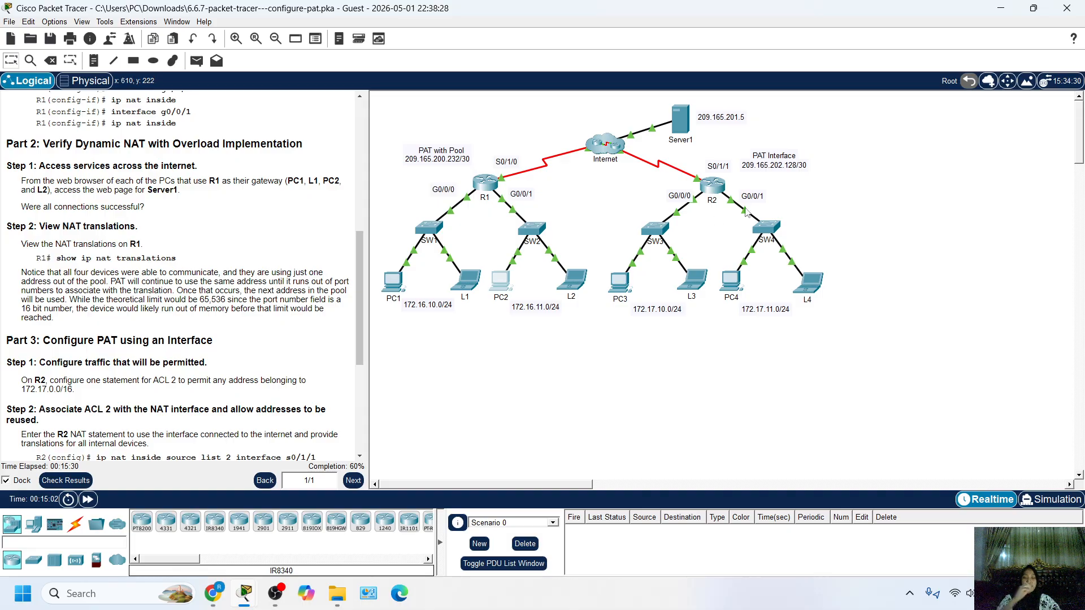
scroll(83, 221, up, 2)
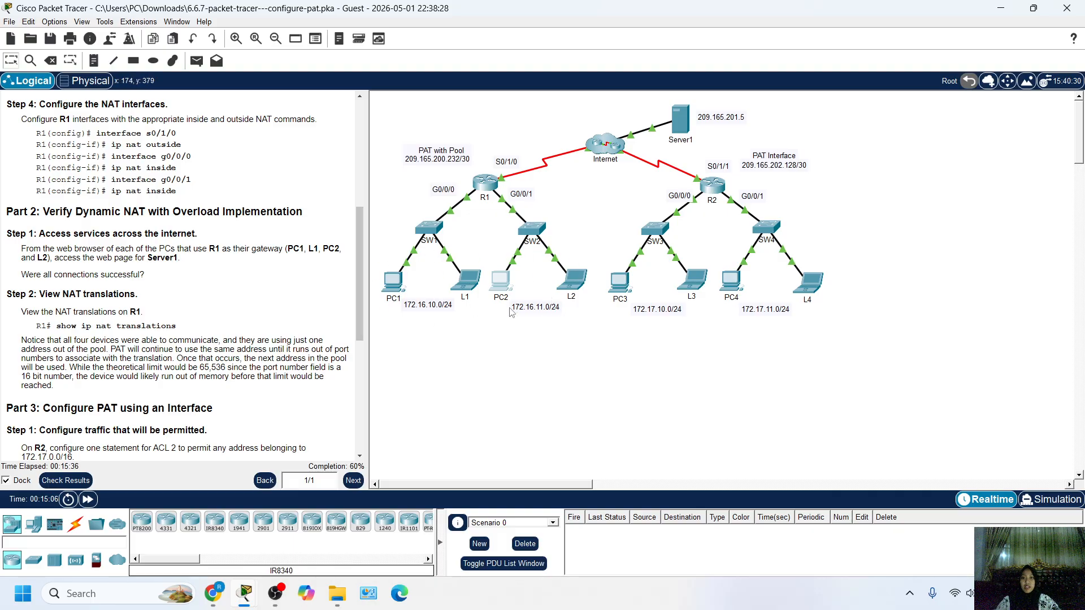
scroll(168, 290, down, 1)
scroll(161, 298, down, 1)
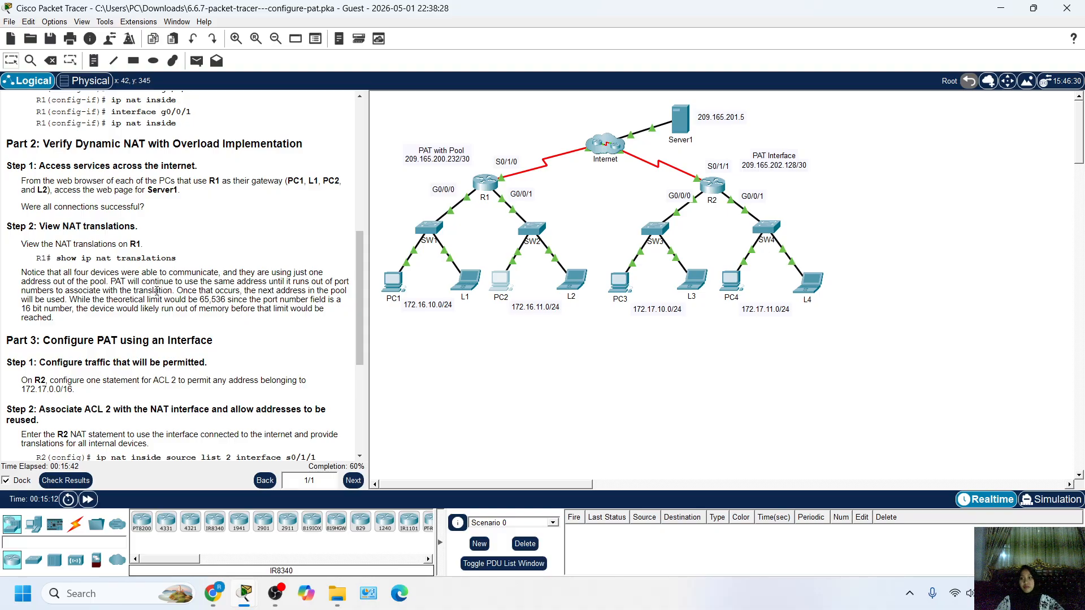
scroll(84, 302, up, 2)
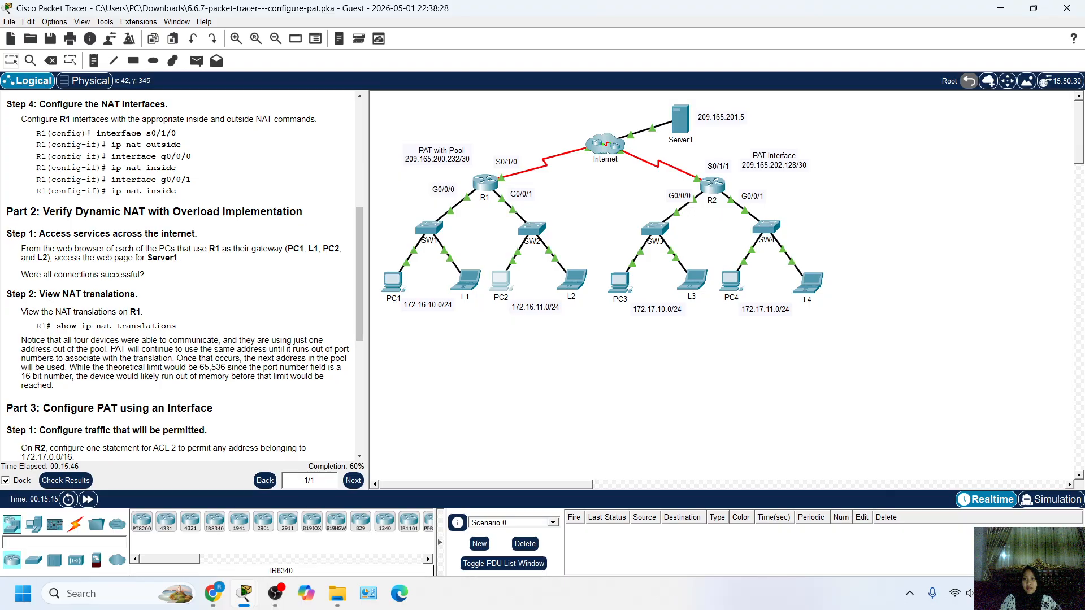
drag(45, 295, 131, 299)
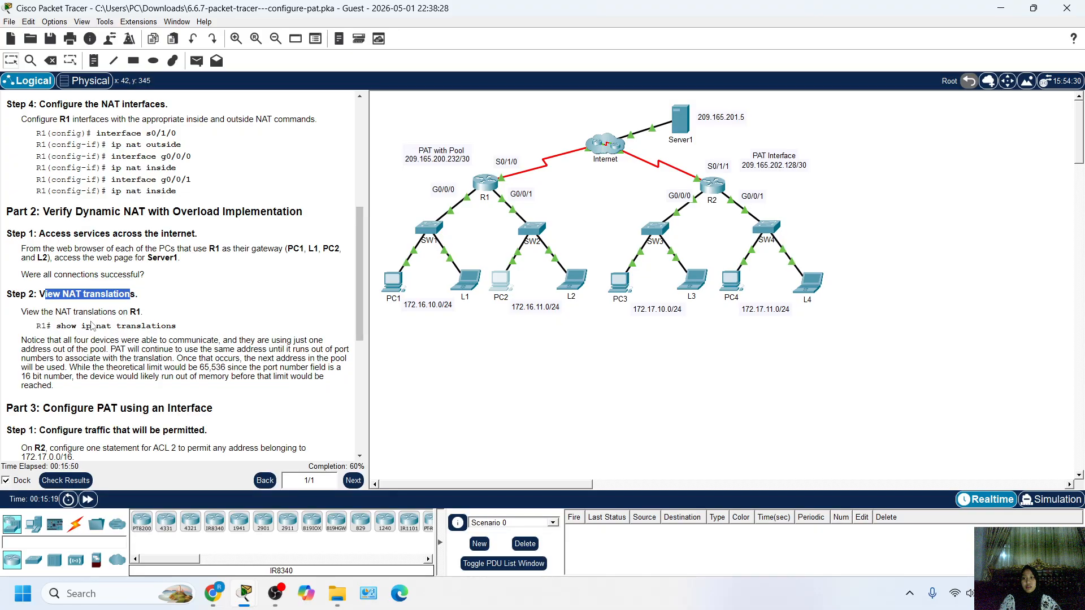
drag(56, 326, 171, 327)
Leave configuration mode on R1 and display its NAT translations with sh ip nat translations.
click(486, 192)
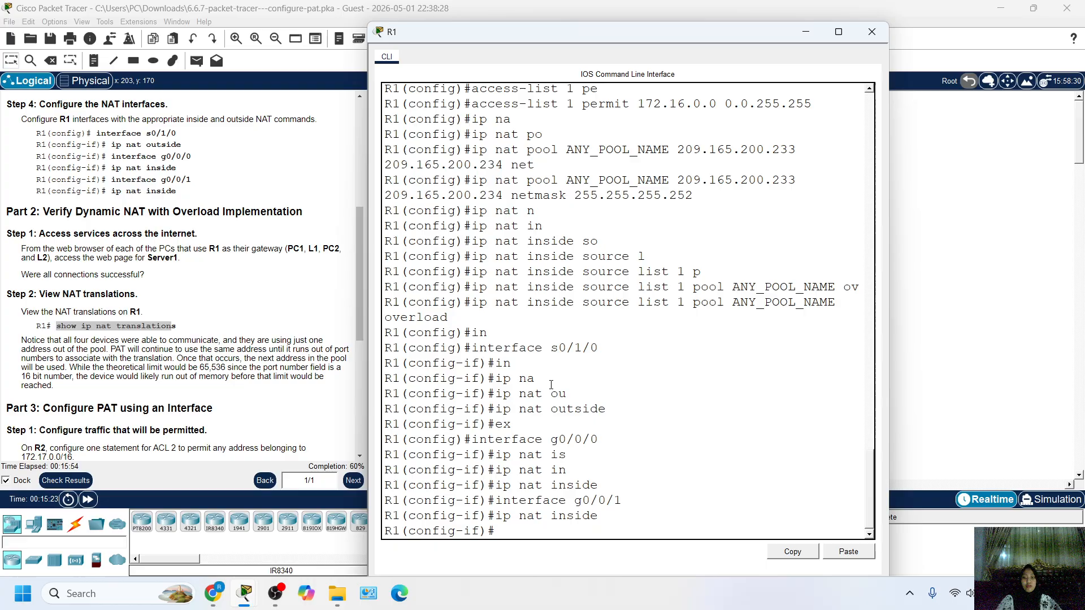
text(end)
key(Return)
text(sh)
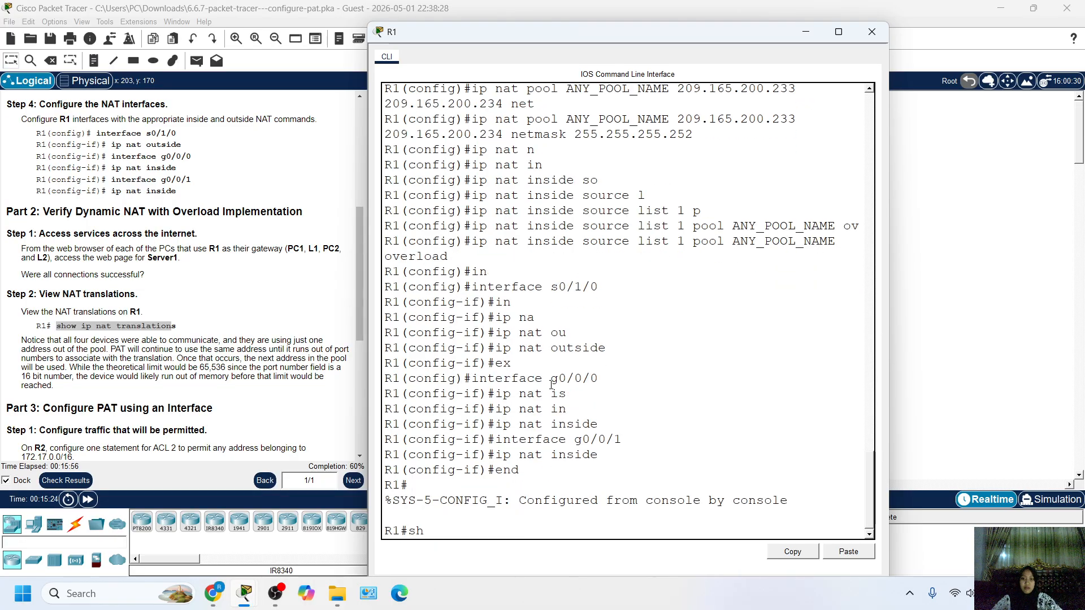
text( ip na)
key(Tab)
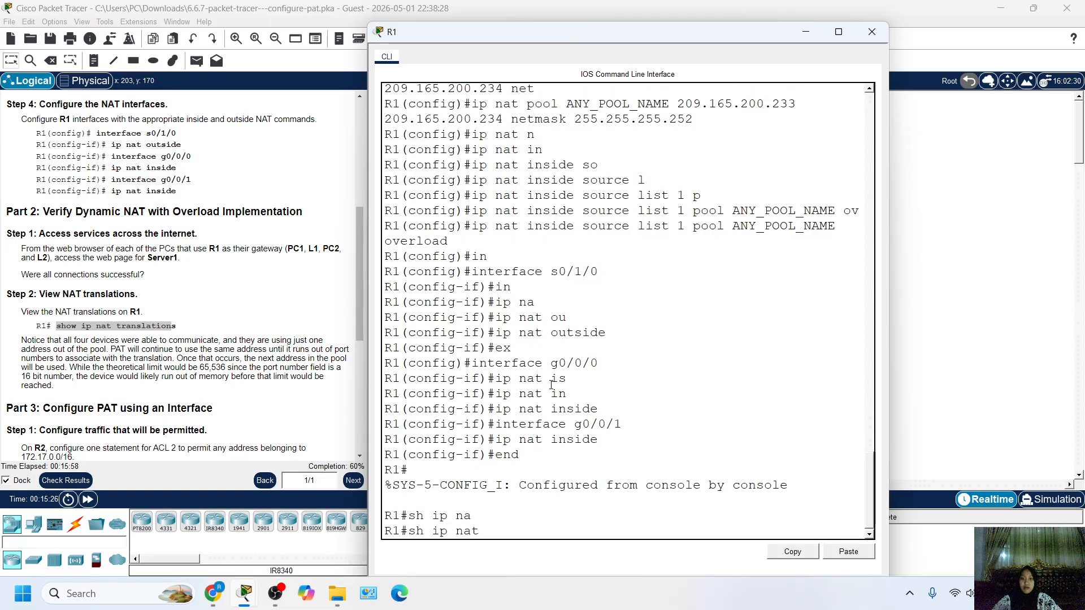
text(tr)
key(Tab)
key(Return)
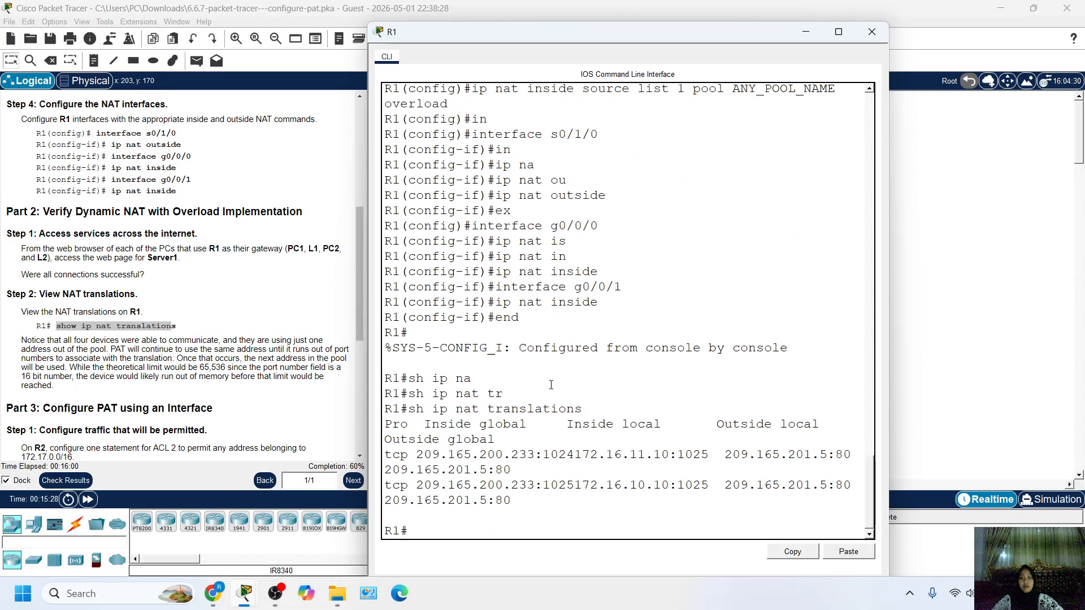
drag(545, 488, 389, 409)
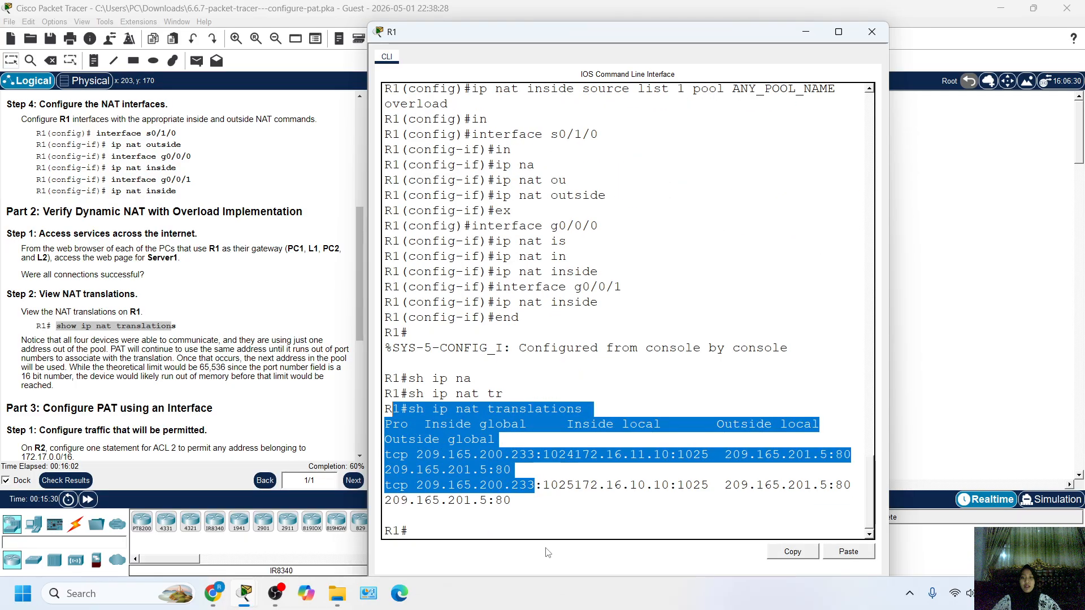
click(418, 448)
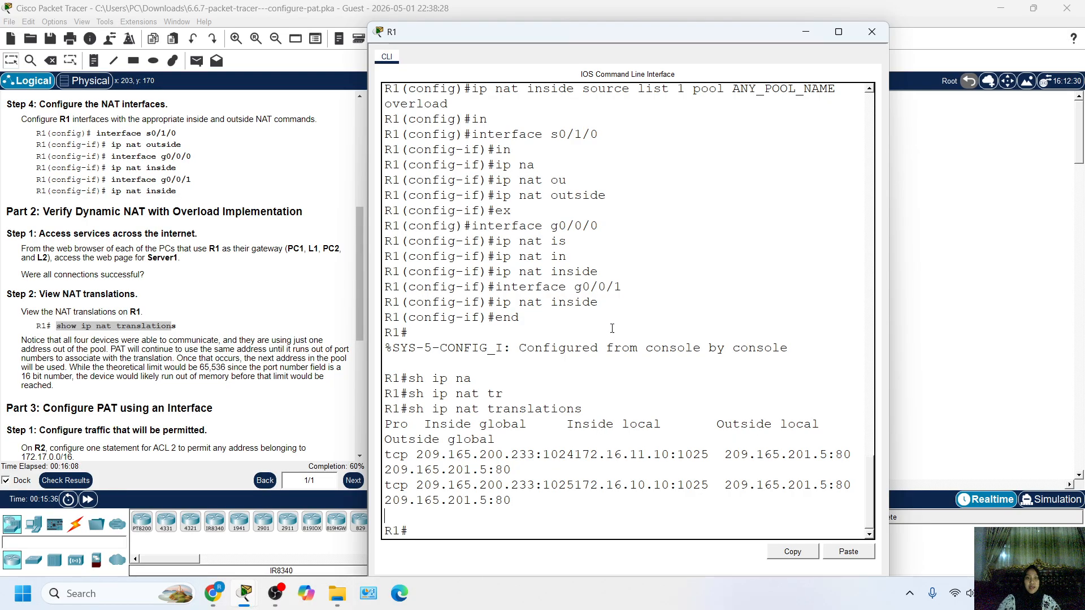
Leave R1's command line and find the Part 3 instructions on configuring PAT using an interface.
scroll(241, 378, down, 5)
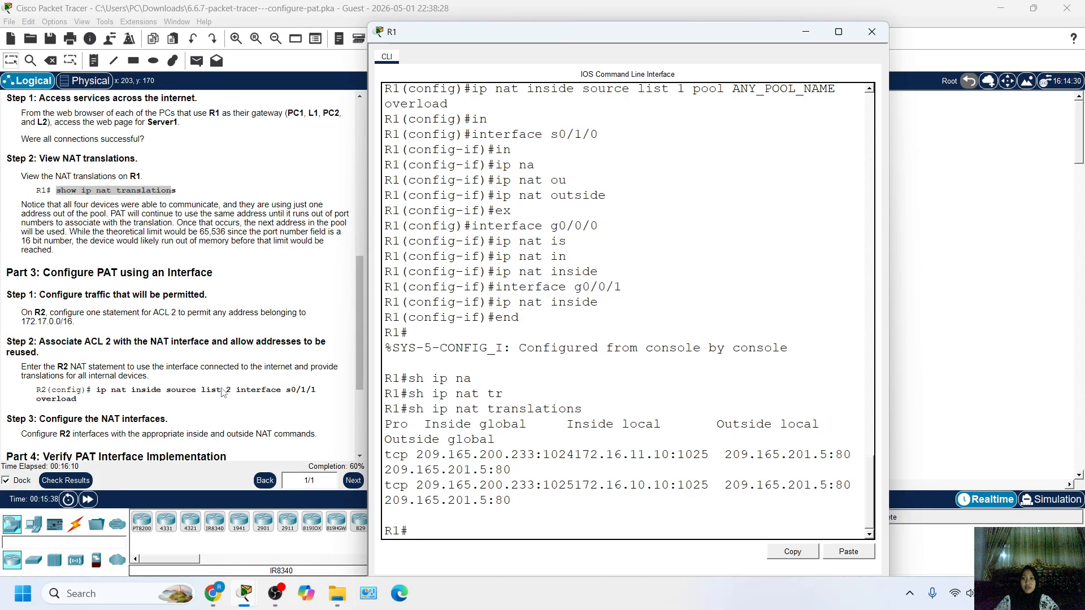
click(36, 226)
drag(19, 238, 131, 242)
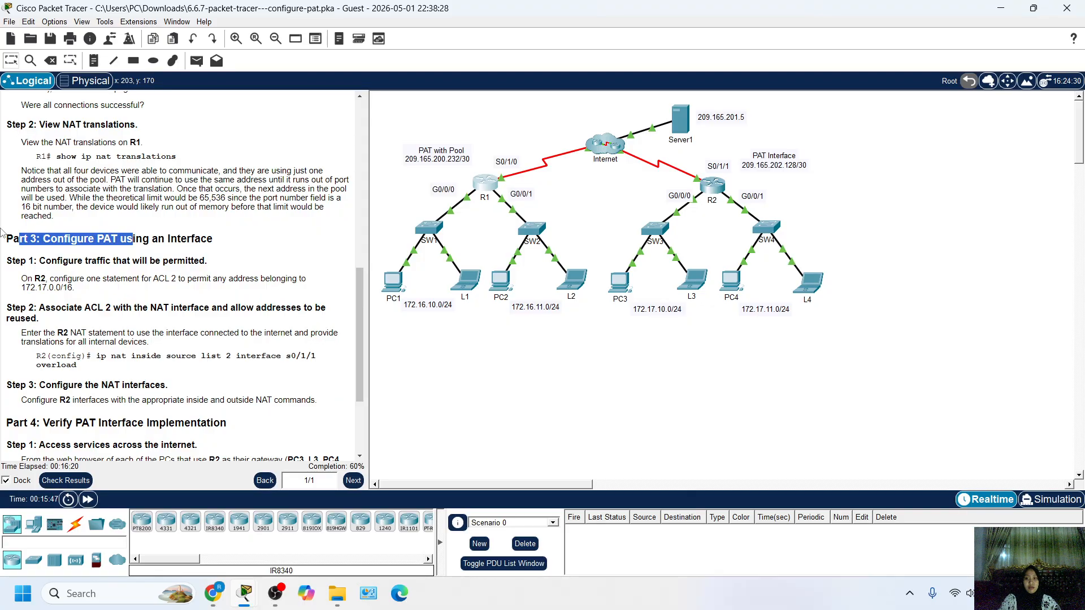
Check the activity results, review the ACL, NAT and port assessment items for R1 and R2, and return to the instructions.
click(58, 482)
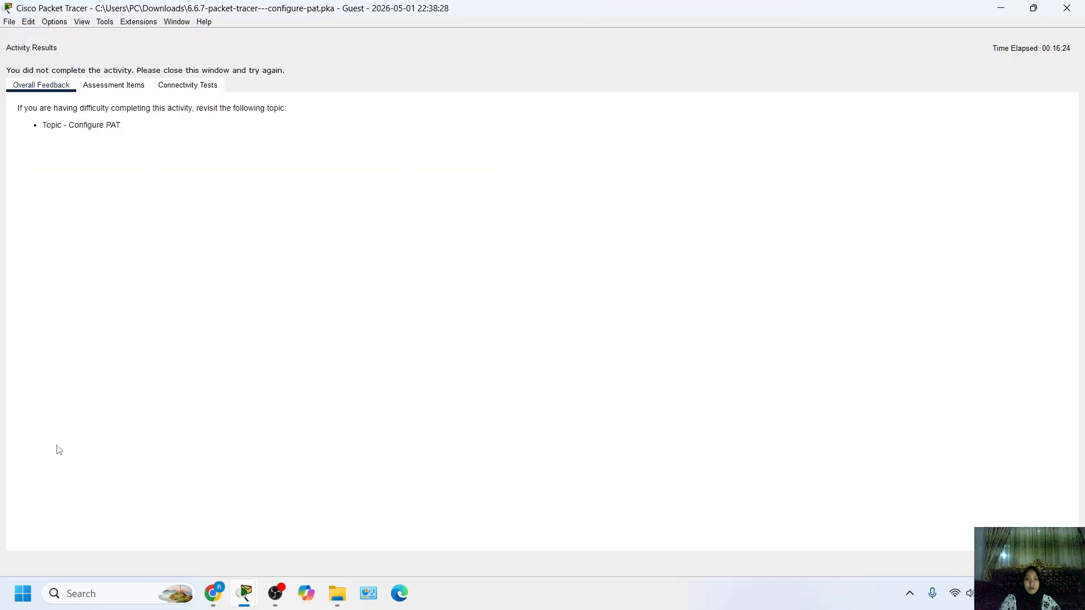
click(115, 86)
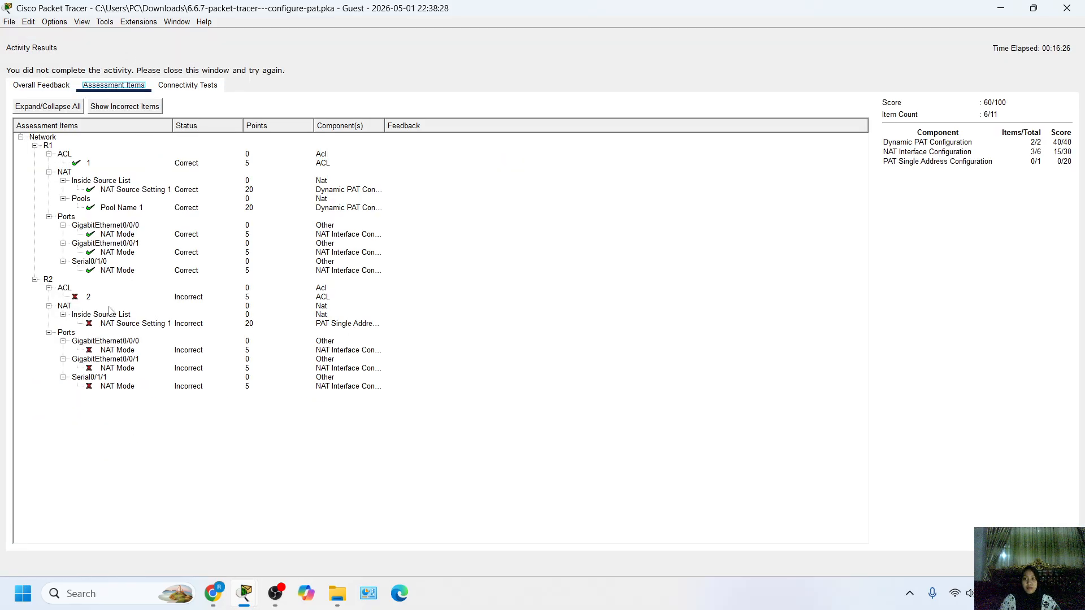
drag(79, 306, 113, 378)
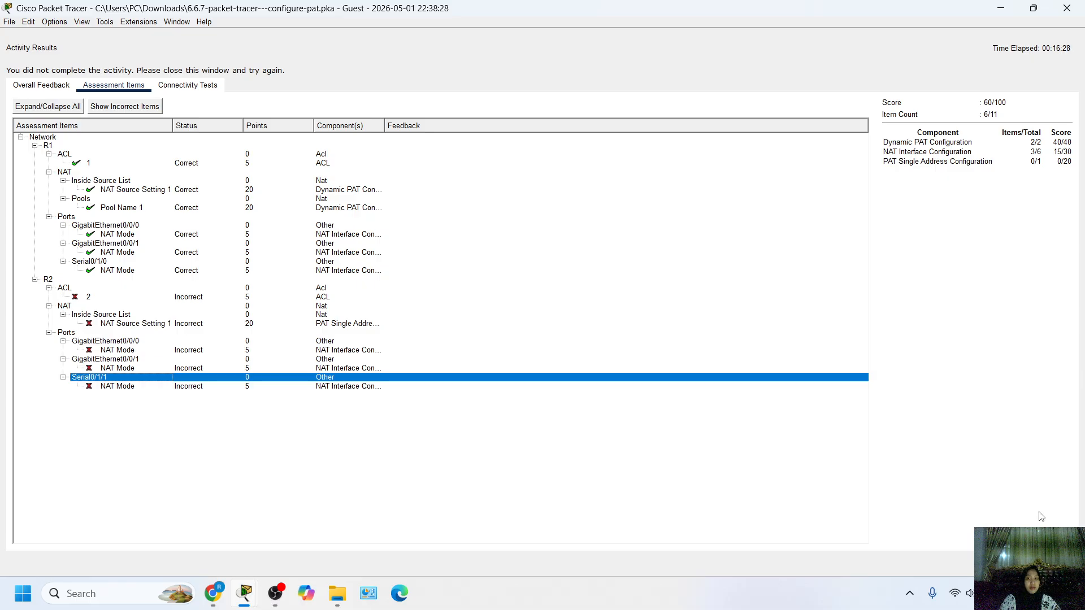
click(1055, 564)
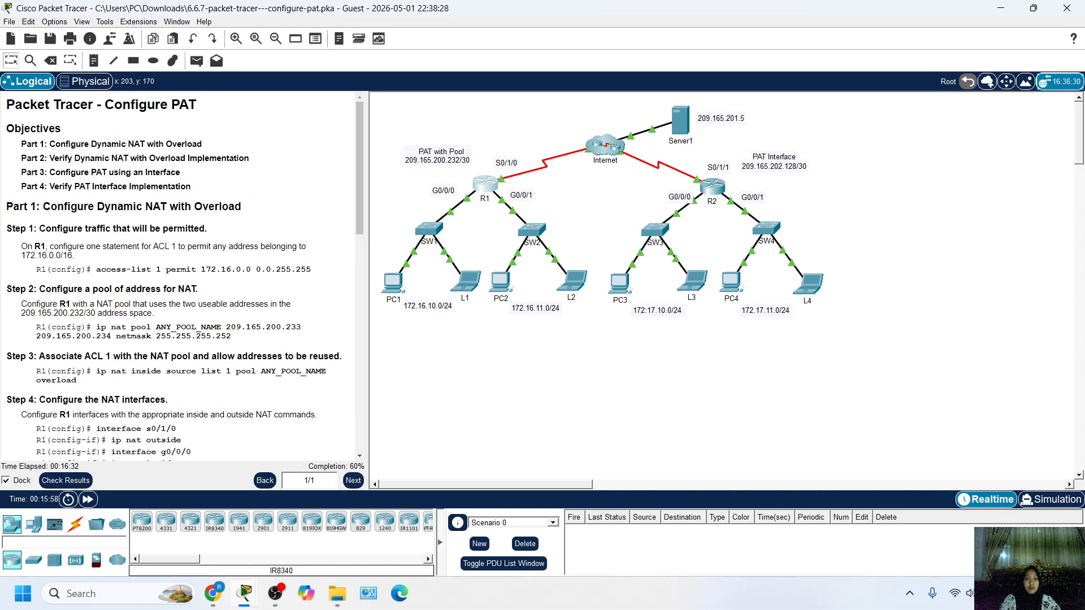
scroll(289, 333, down, 7)
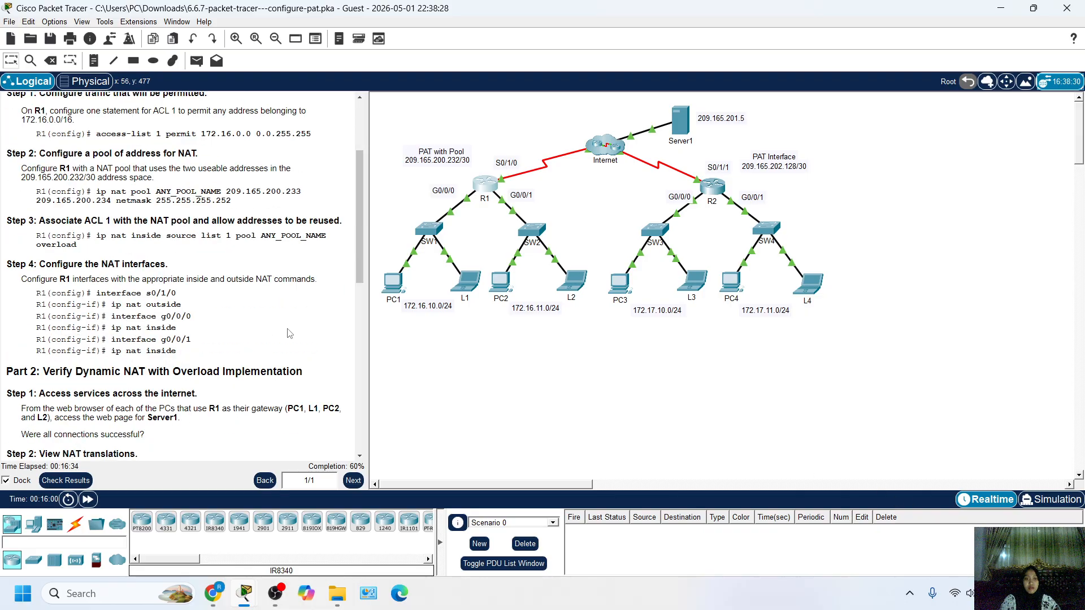
Examine the Part 3 instructions on permitting 172.17.0.0/16 with ACL 2 and associating it with R2's NAT interface.
scroll(290, 333, down, 4)
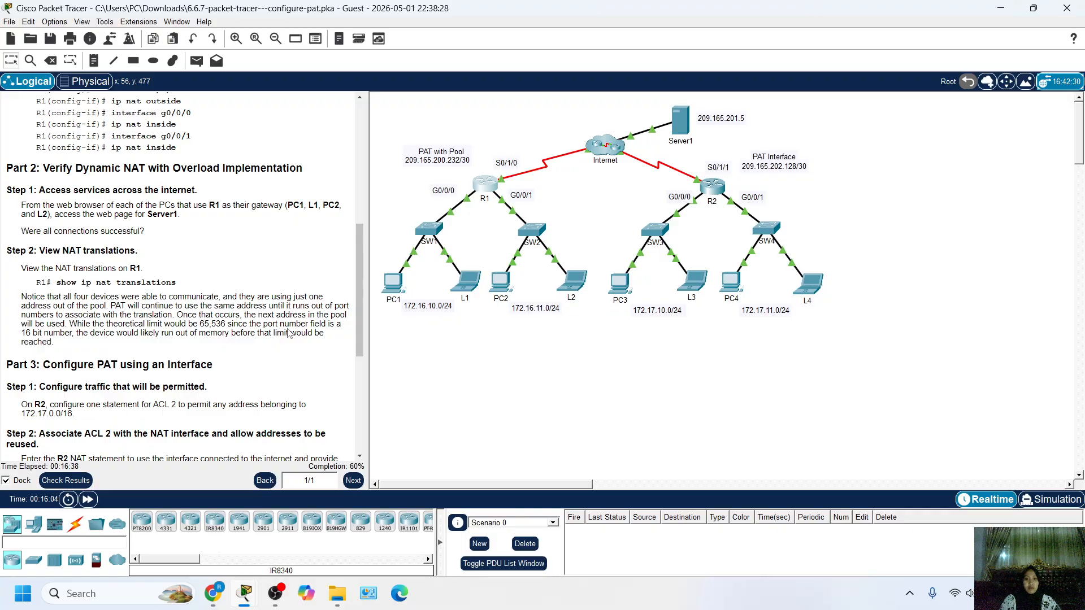
scroll(289, 334, down, 7)
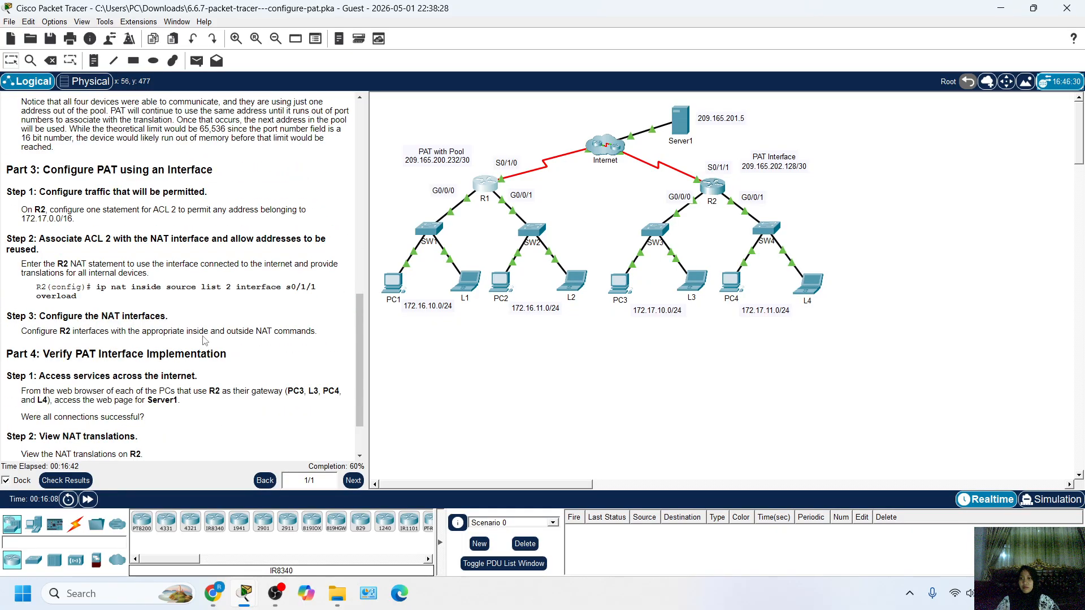
scroll(45, 209, down, 1)
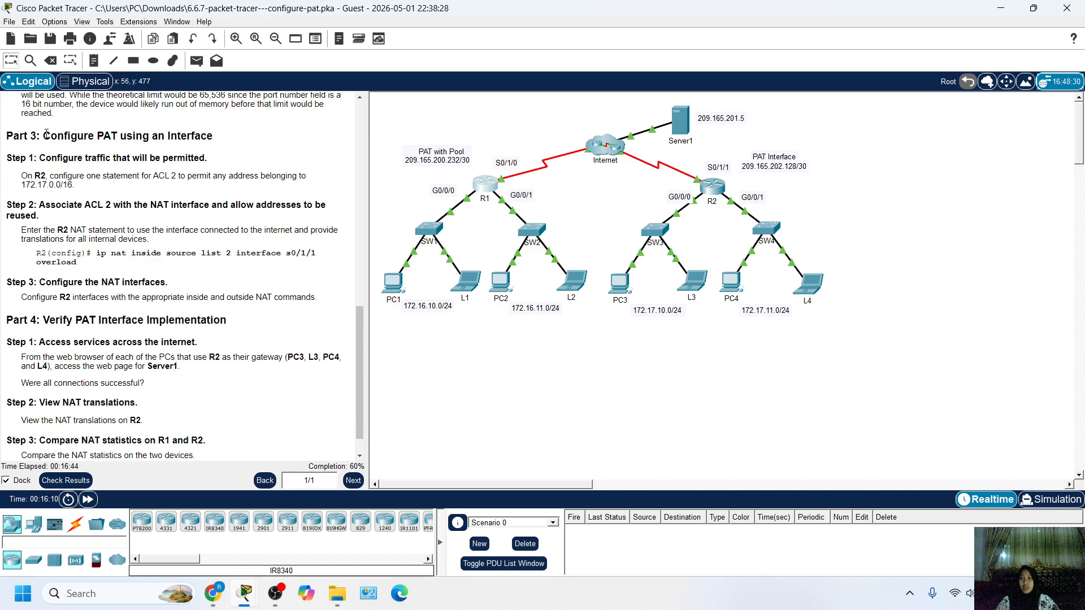
drag(44, 136, 201, 137)
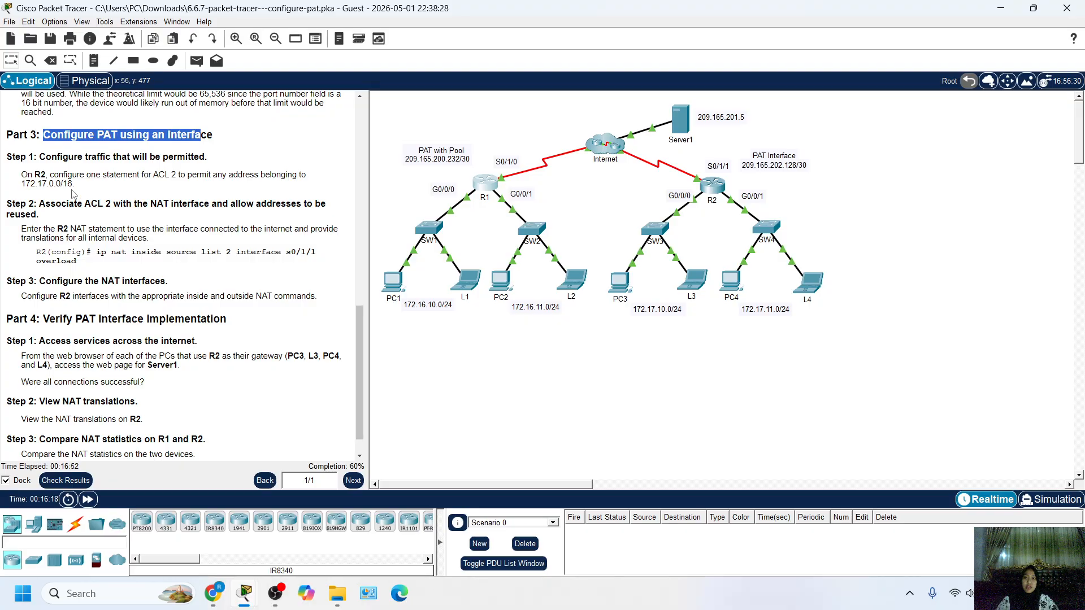
drag(21, 175, 67, 183)
click(31, 191)
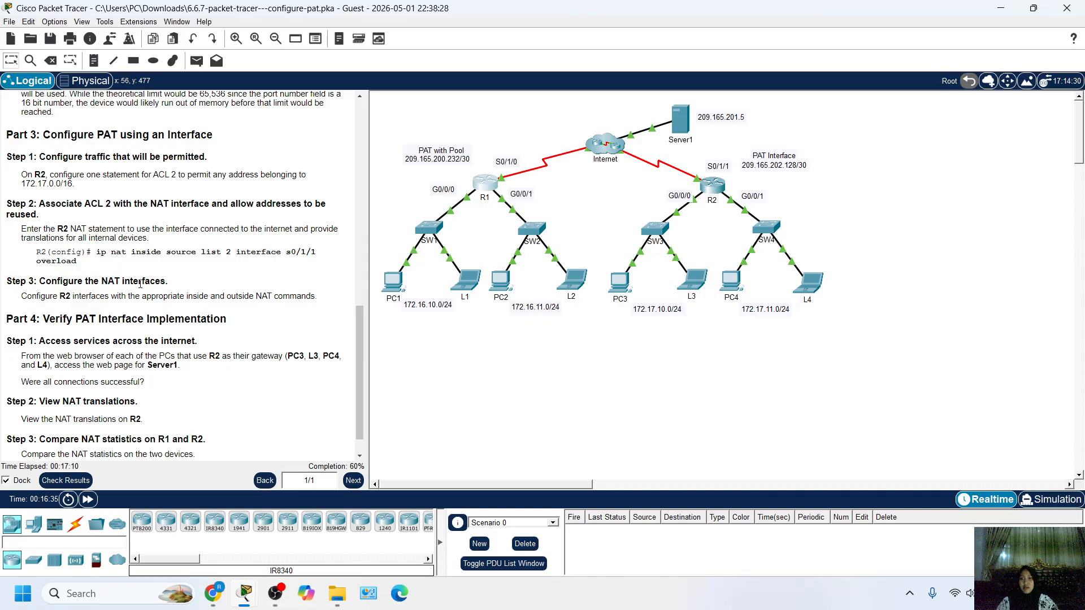
drag(77, 261, 72, 253)
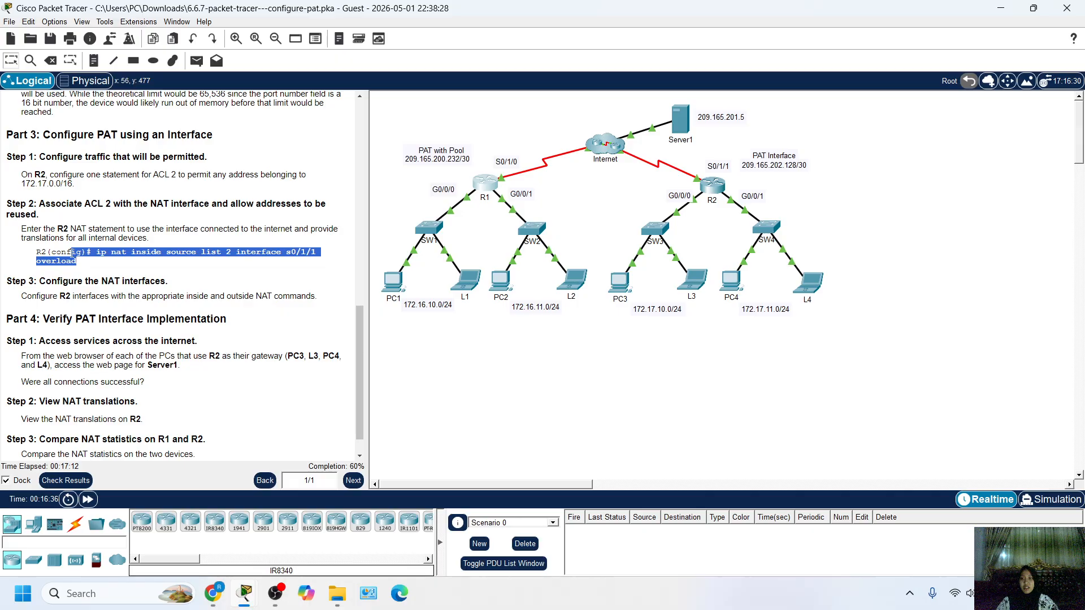
click(135, 276)
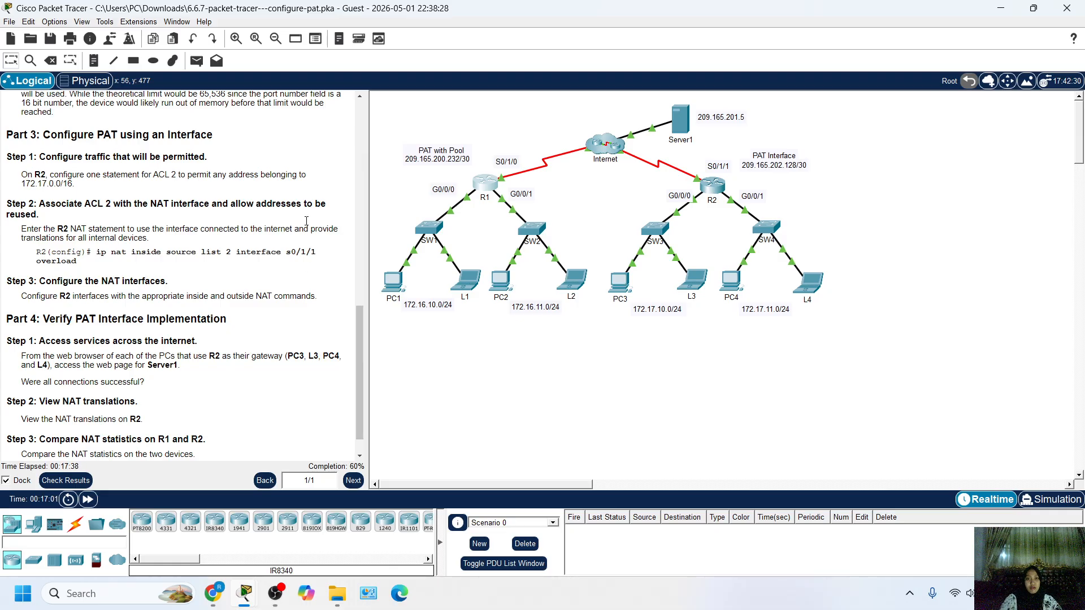
Open R2's command line and enter global configuration mode with en and conf t.
drag(478, 484, 506, 493)
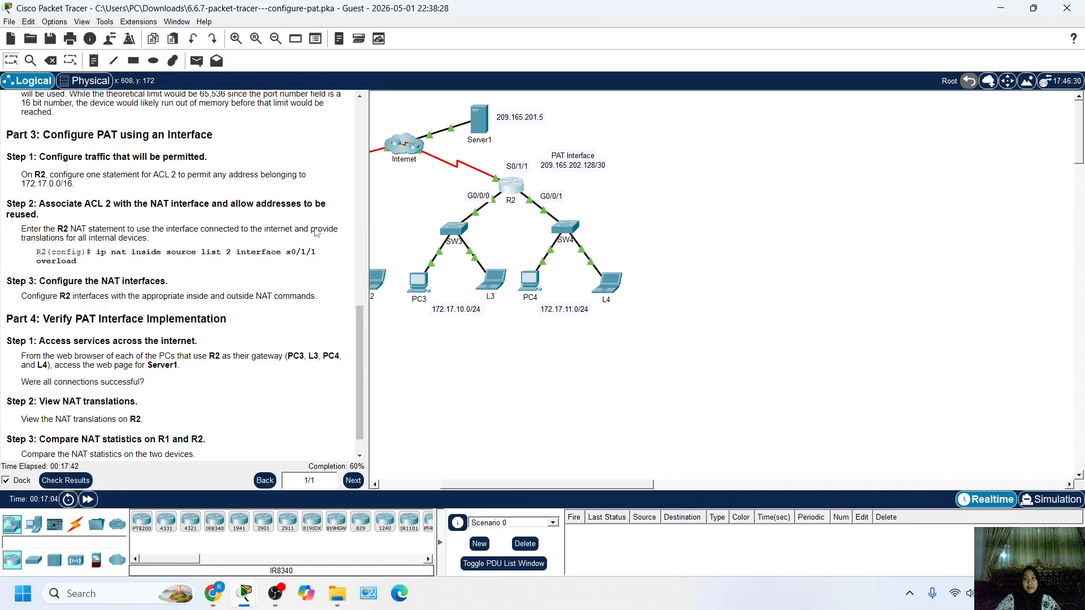
click(512, 186)
key(Return)
key(Return)
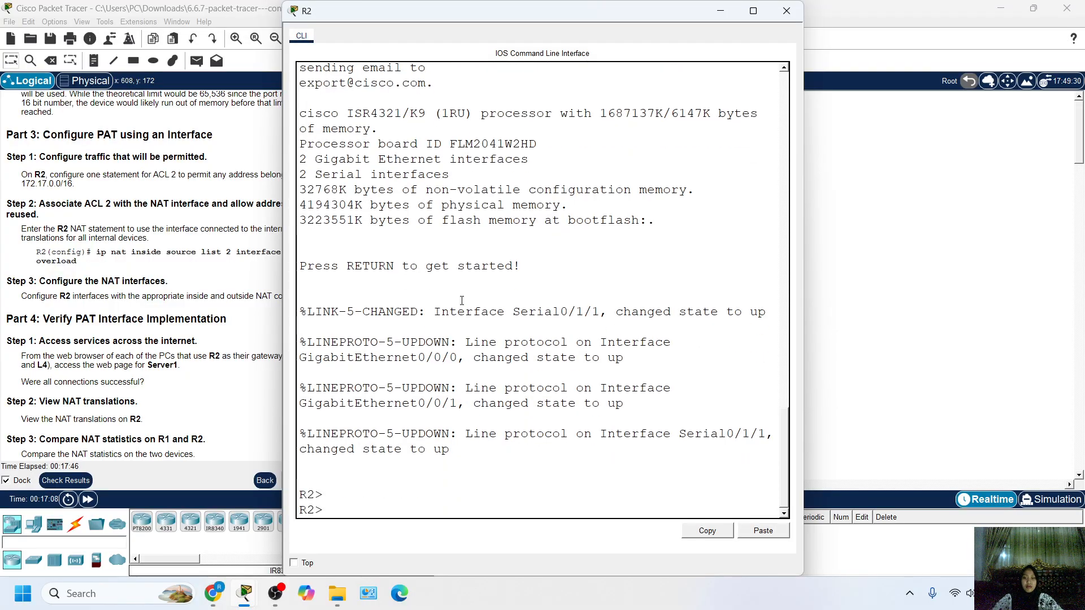
text(en)
key(Return)
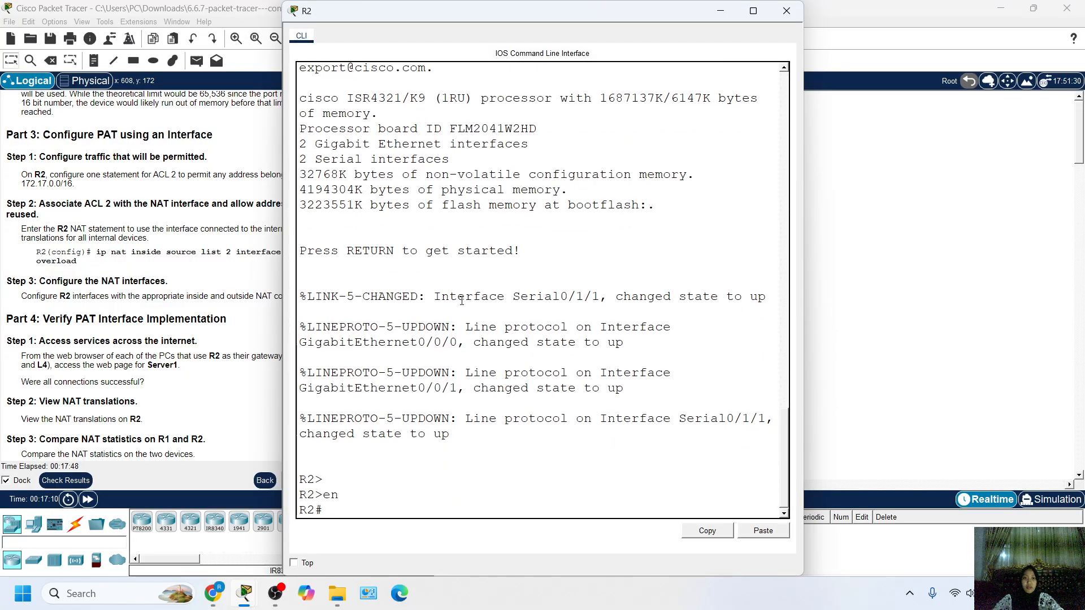
text(conf t)
key(Return)
Configure ACL 2 on R2 with access-list 2 permit 172.17.0.0 0.0.255.255.
text(s)
key(BackSpace)
text(acc)
key(Tab)
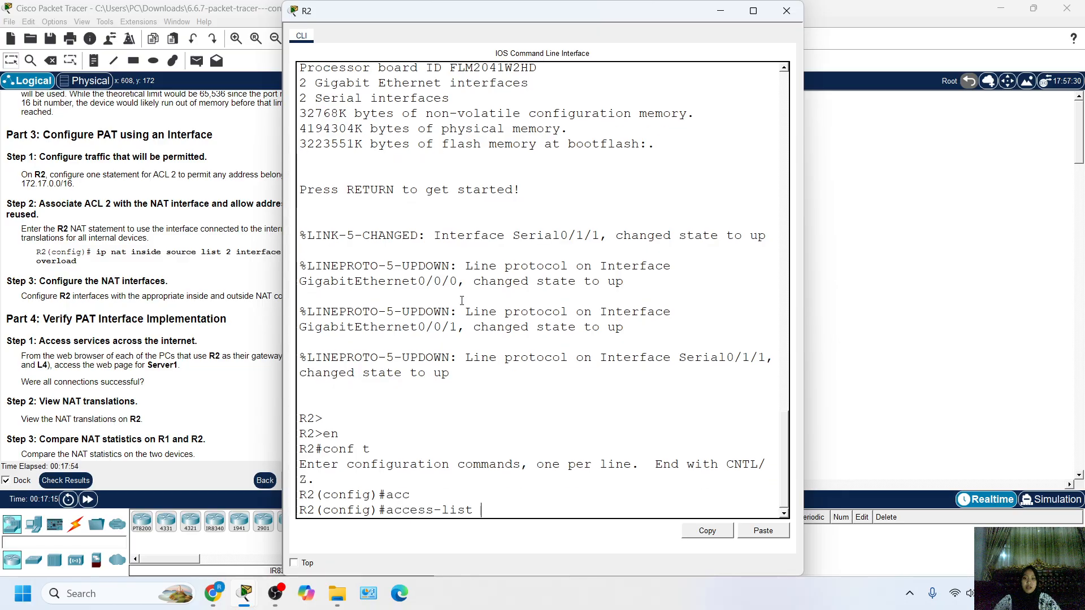
text(2 per)
key(Tab)
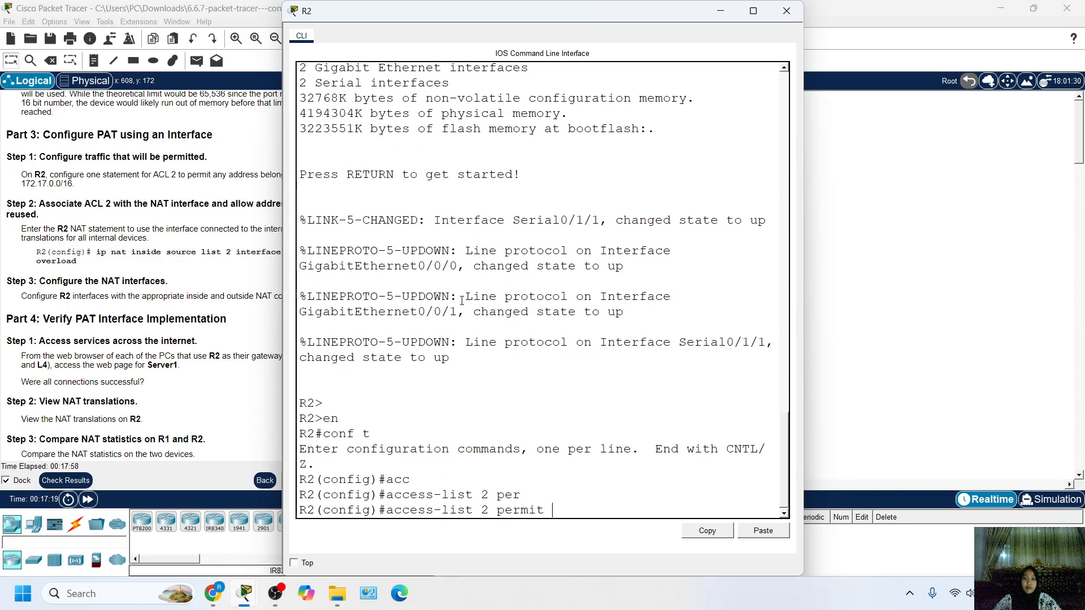
text(172)
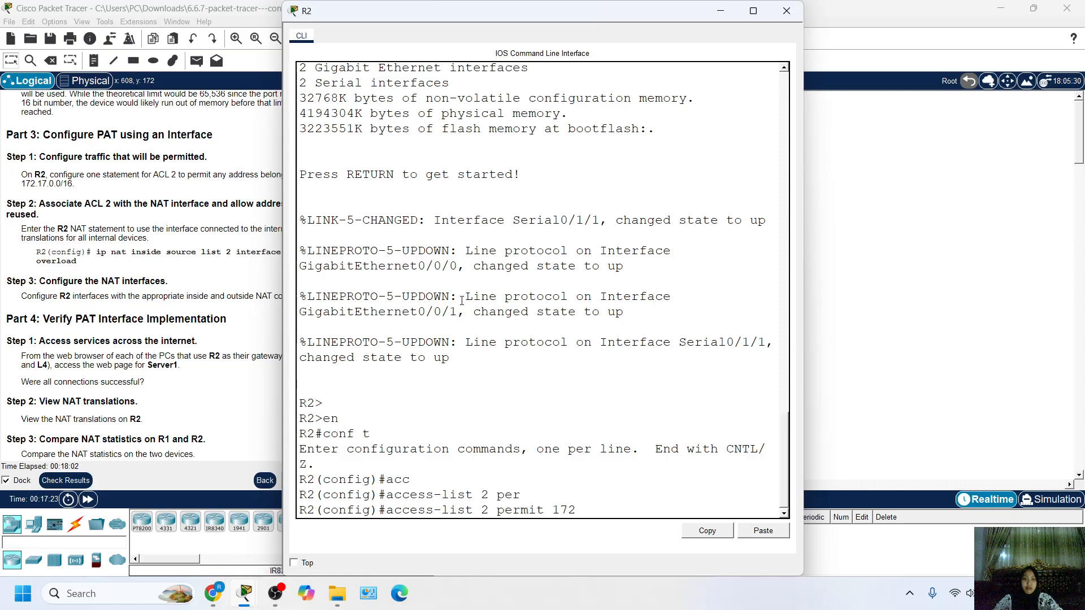
text(.17)
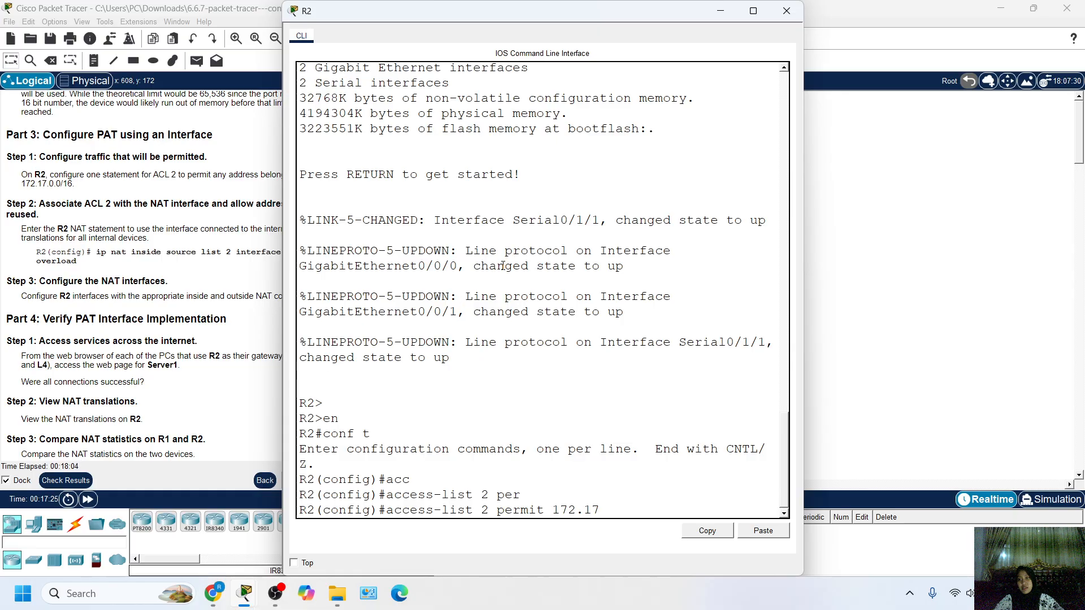
drag(414, 18, 356, 23)
text(0)
key(BackSpace)
text(0.0)
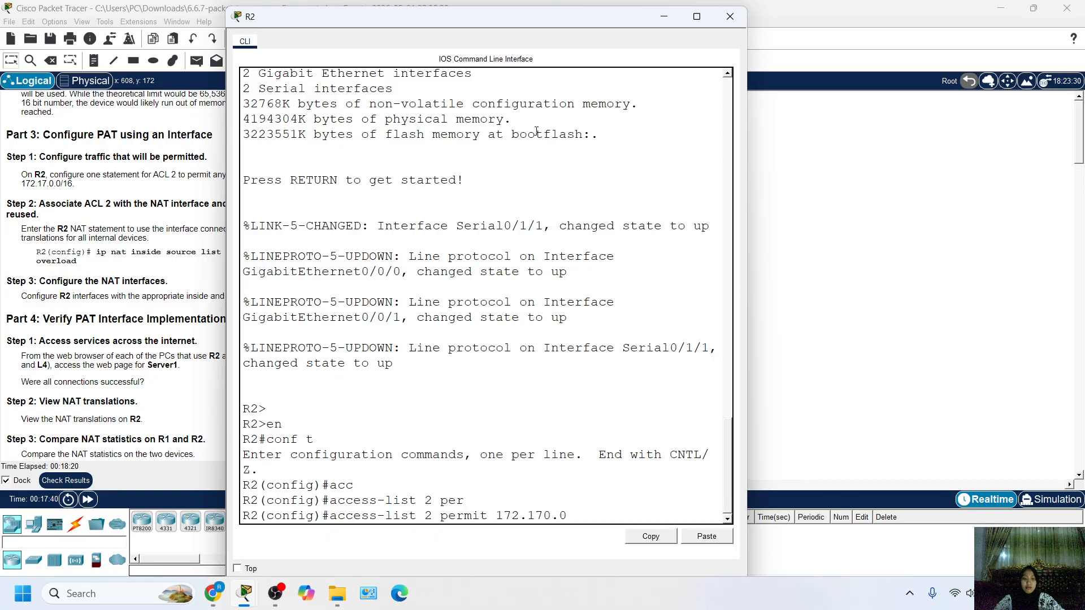
key(BackSpace)
key(BackSpace)
key(BackSpace)
text(.0.0 0.0.255.255)
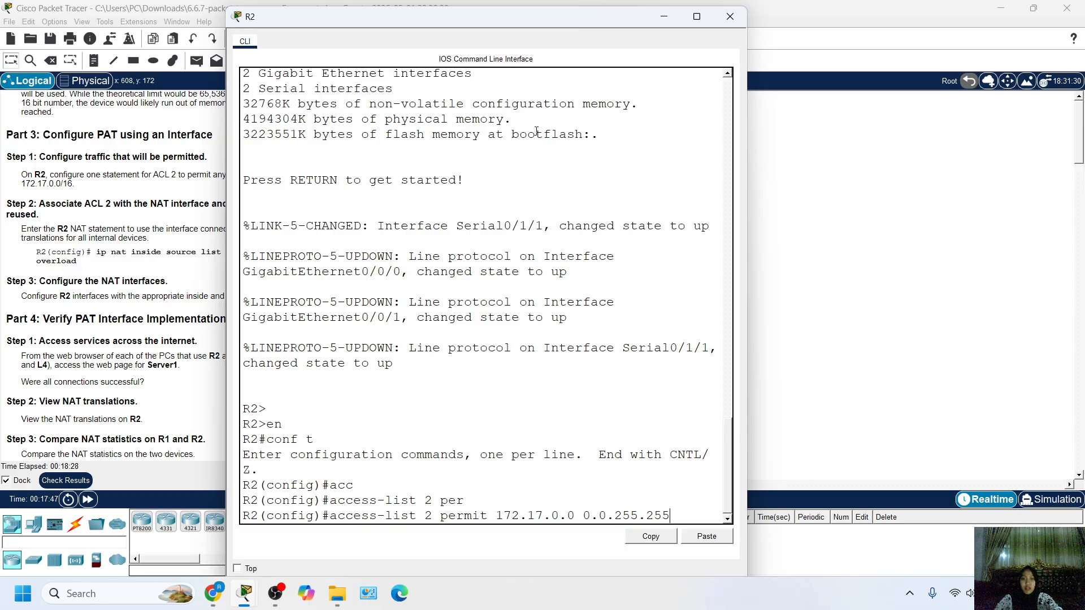
key(Return)
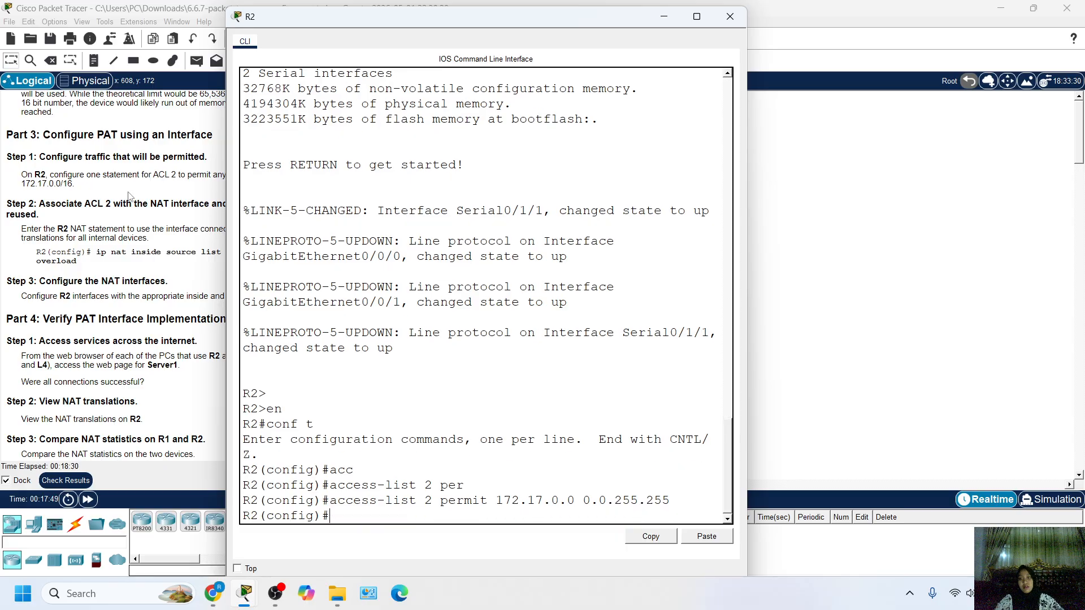
Review the Part 3 Step 2 instructions and the NAT statement for associating ACL 2 with R2's interface.
click(55, 202)
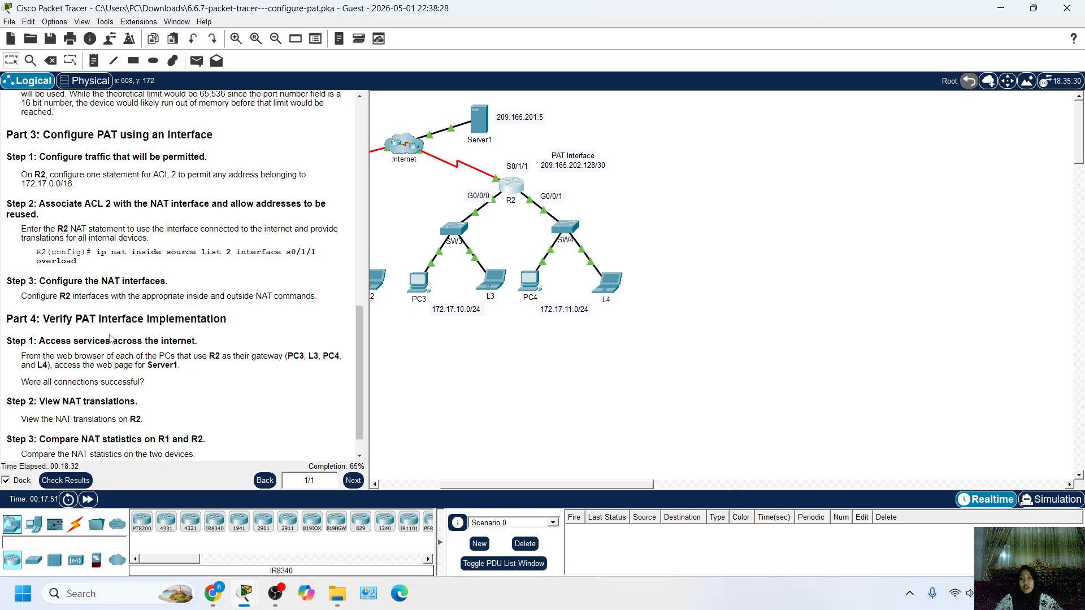
scroll(111, 338, down, 1)
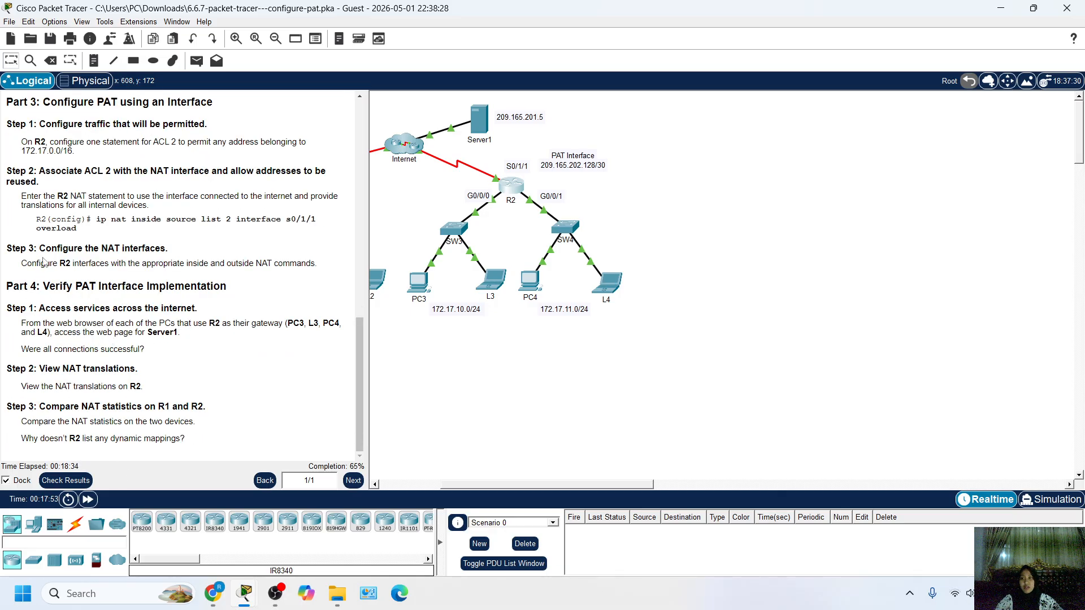
scroll(79, 260, up, 1)
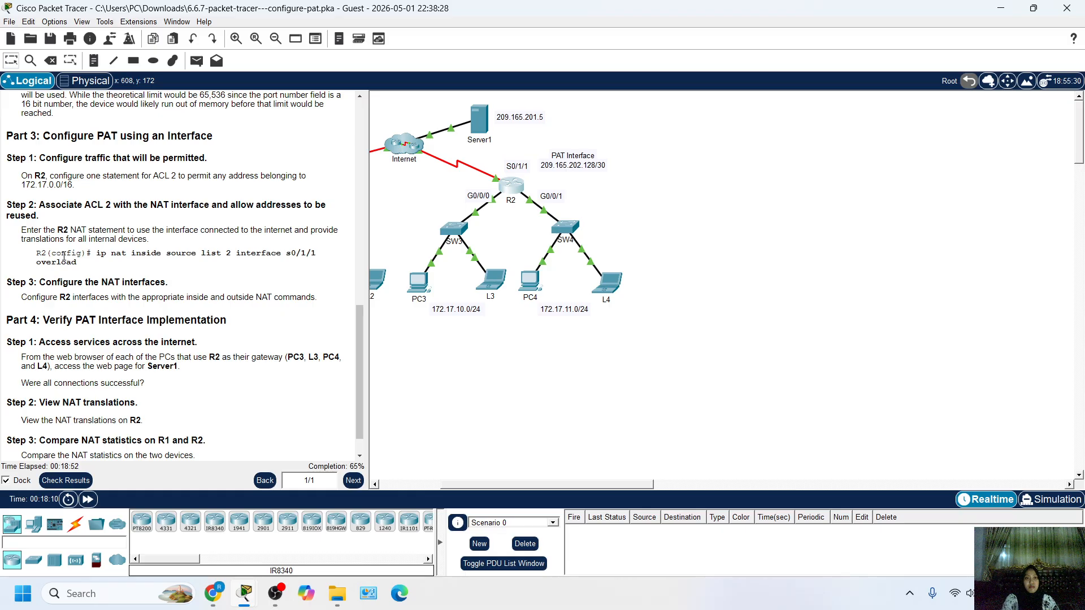
drag(7, 205, 52, 226)
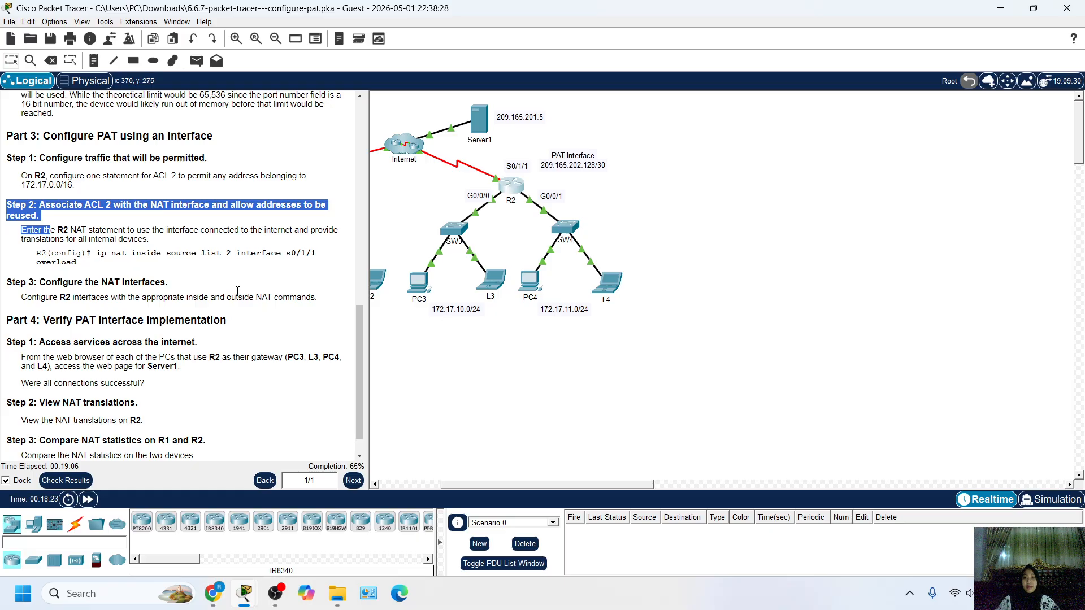
click(134, 251)
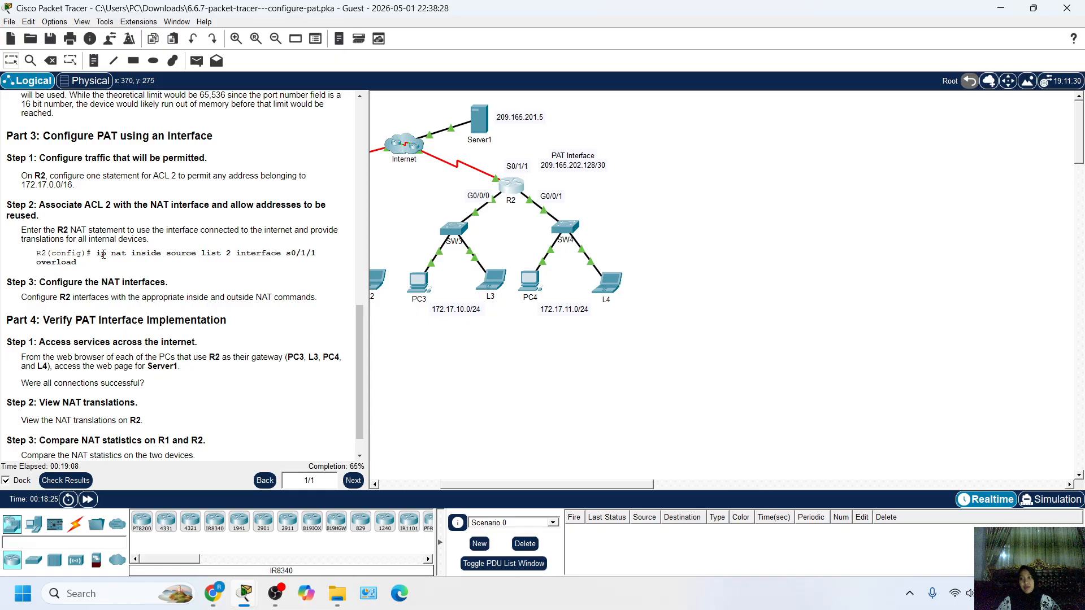
drag(97, 253, 97, 270)
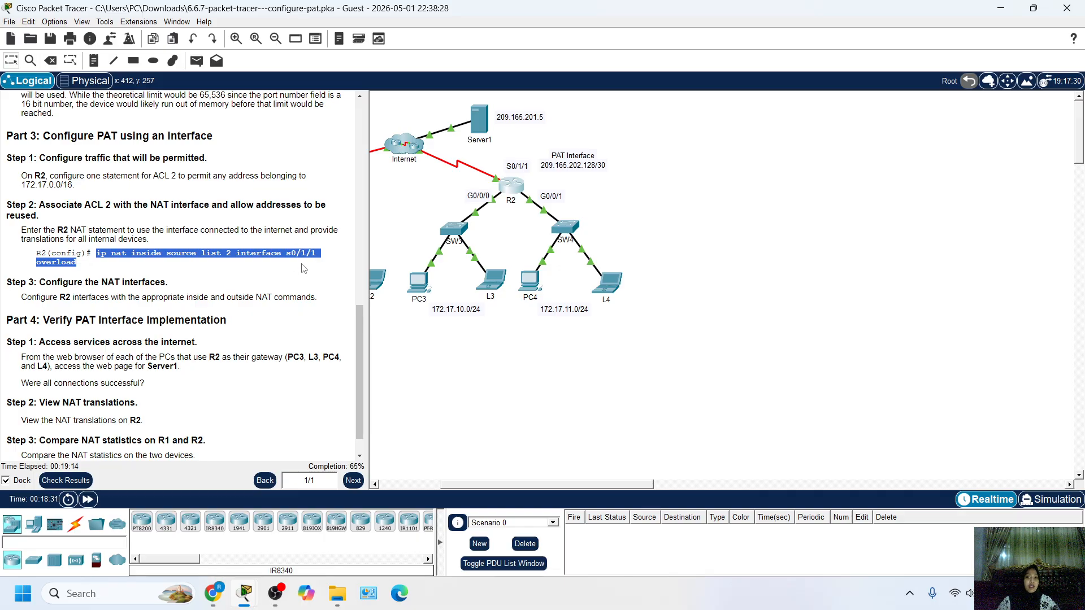
Enable interface PAT on R2 with ip nat inside source list 2 interface s0/1/1 overload.
click(512, 195)
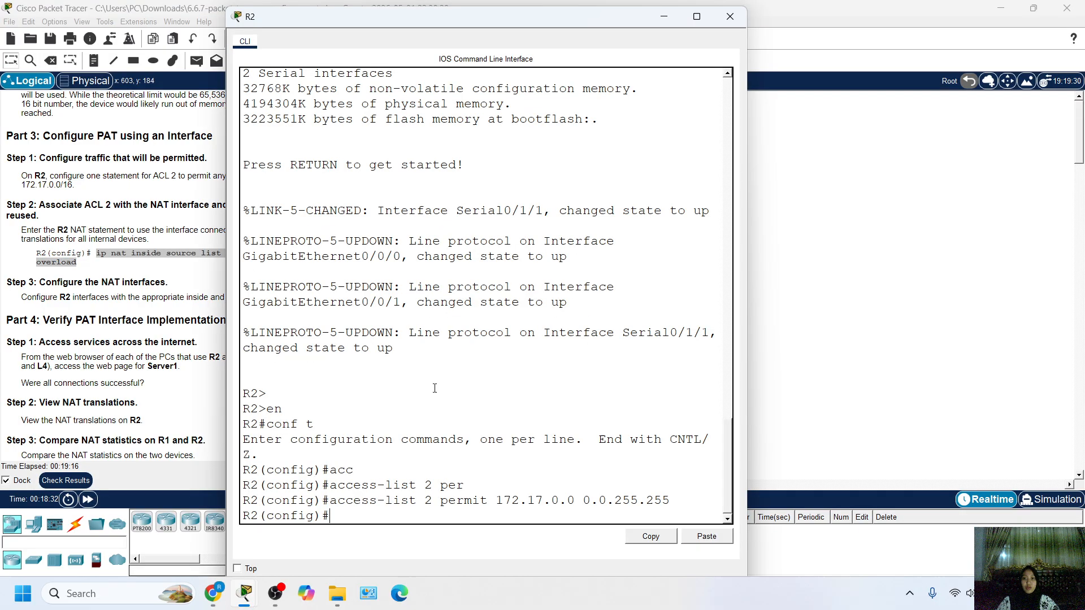
drag(366, 23, 486, 23)
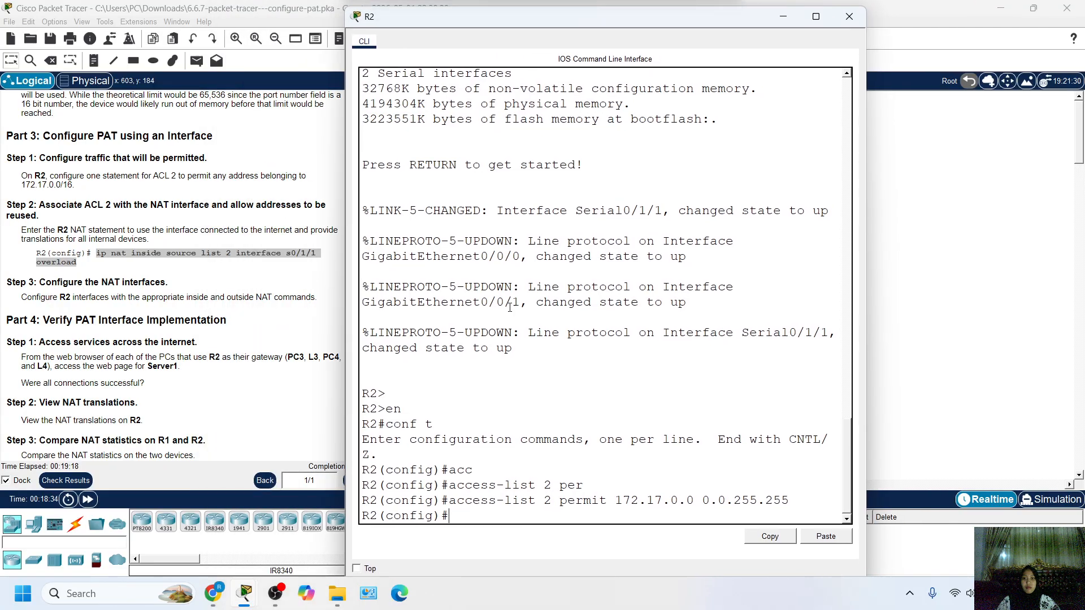
text(ip nat inside source li)
key(Tab)
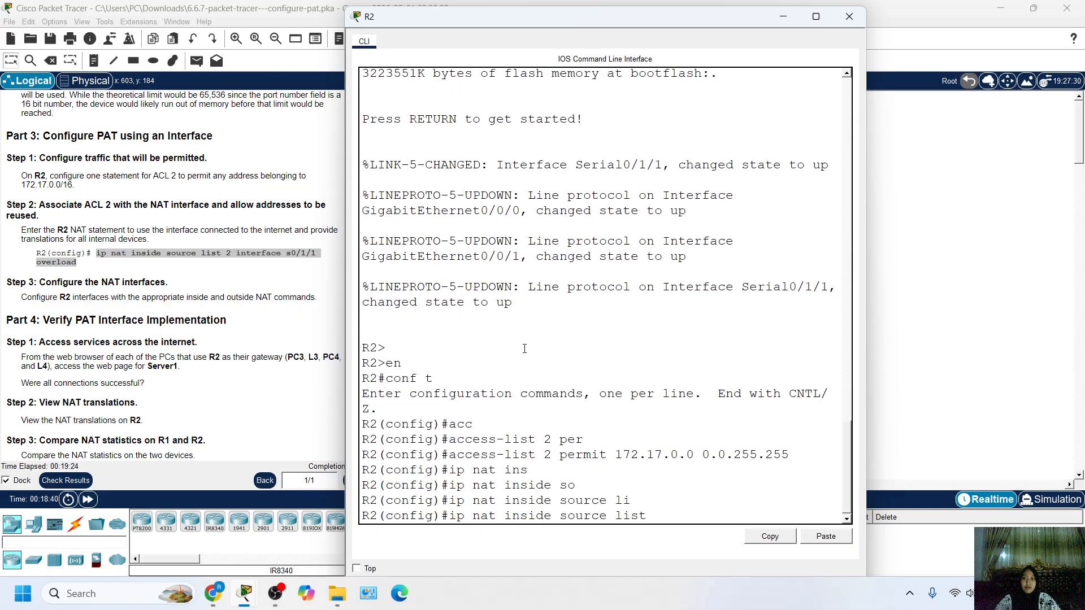
text(2 in)
key(Tab)
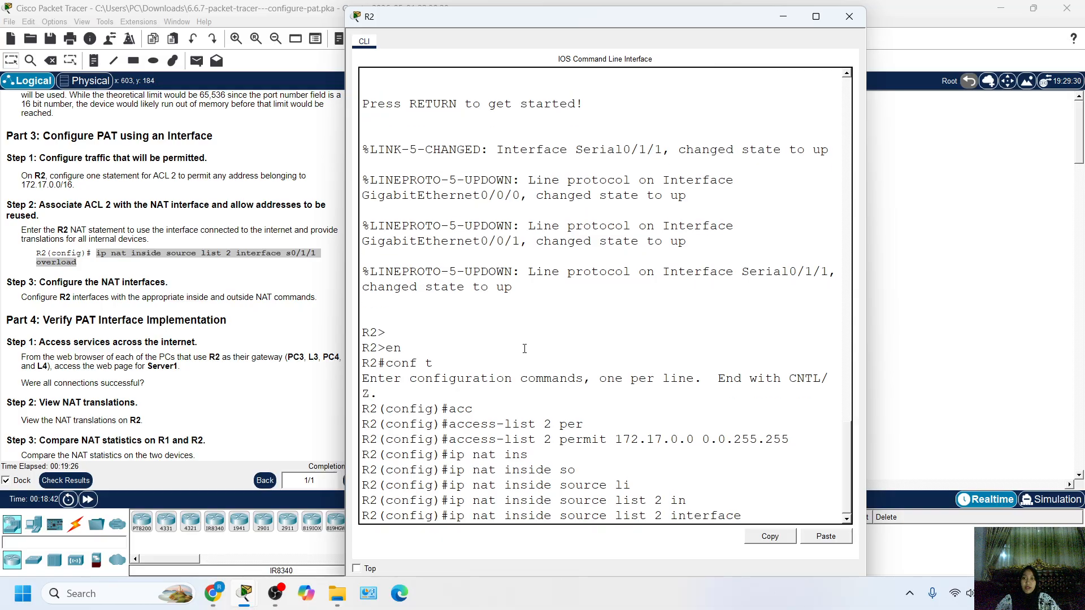
text(s0/1/1)
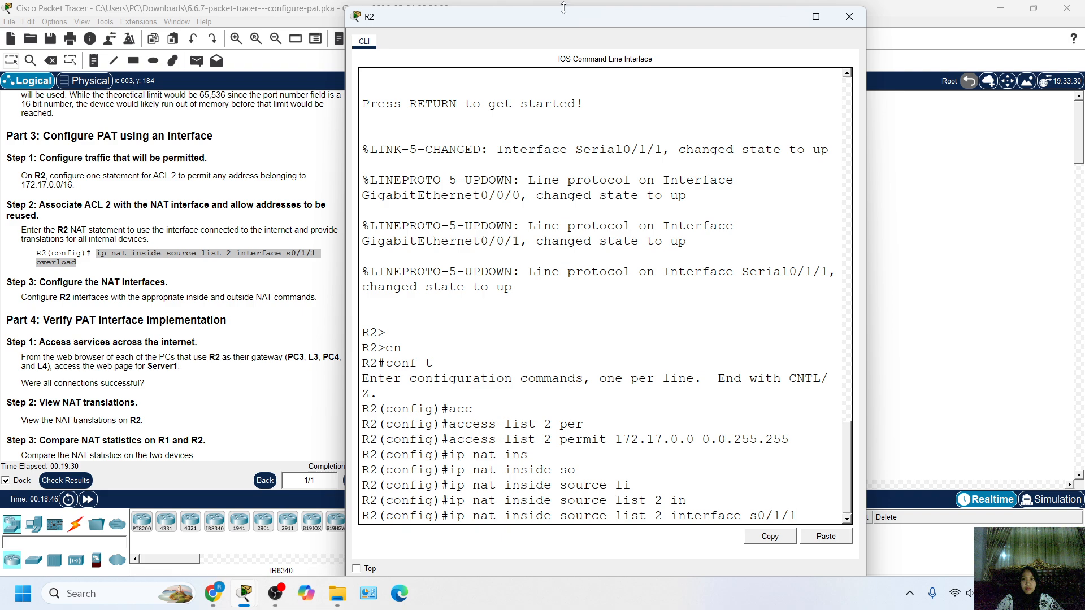
drag(574, 24, 452, 12)
text(overload)
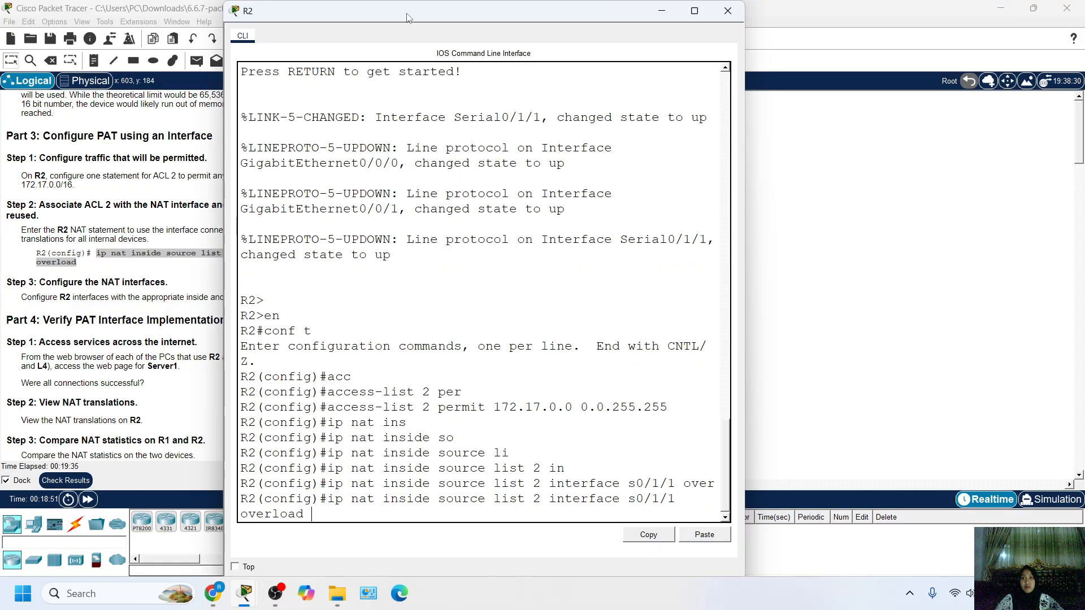
drag(407, 14, 589, 16)
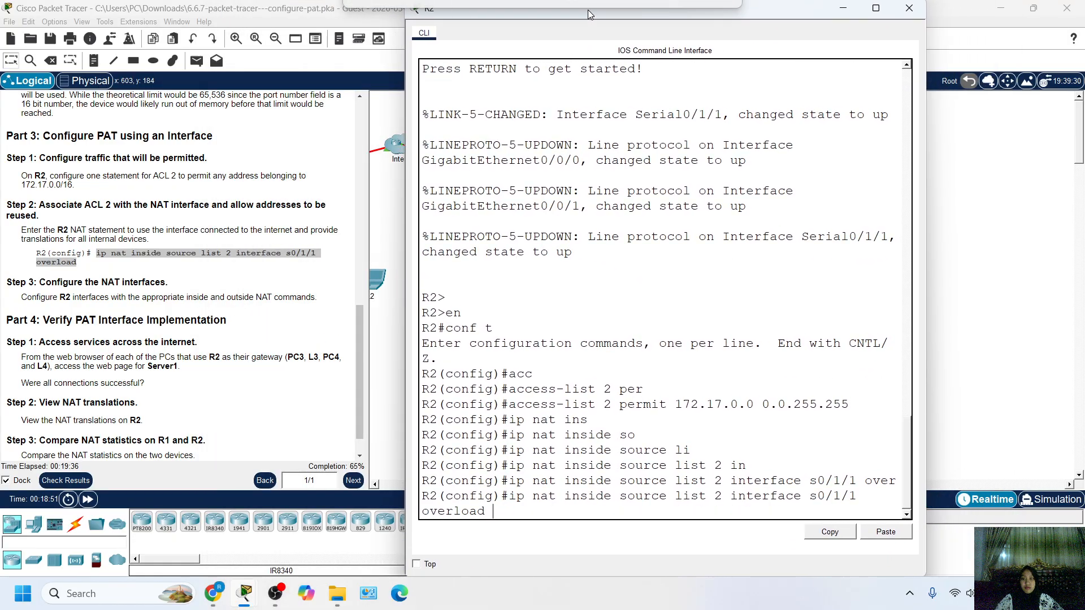
key(Return)
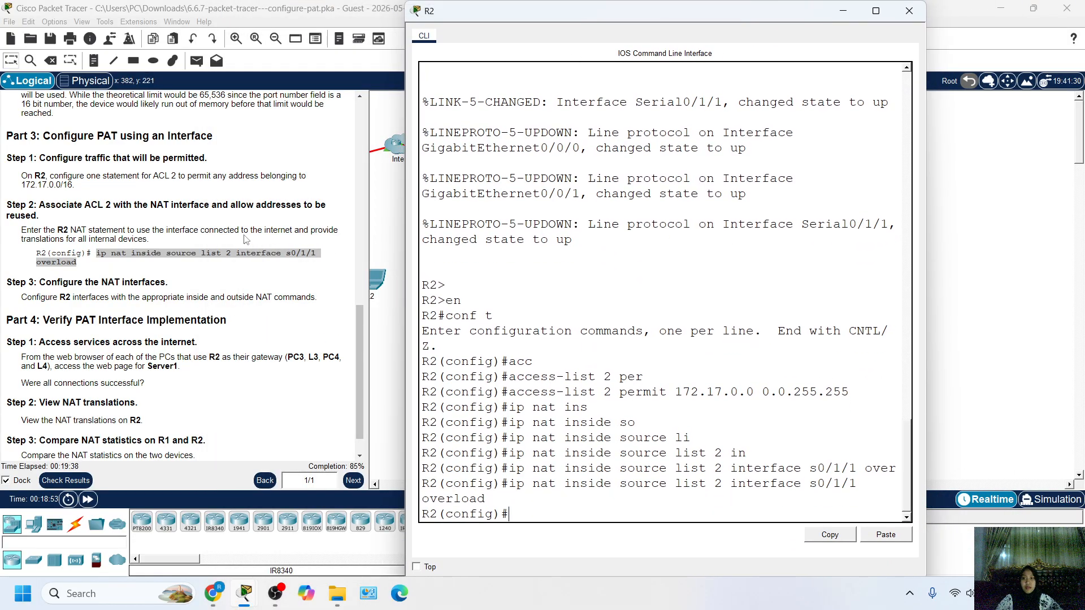
Review the Step 3 NAT interface instructions and enter configuration mode for interface s0/1/1 in R2's command line.
scroll(155, 318, down, 1)
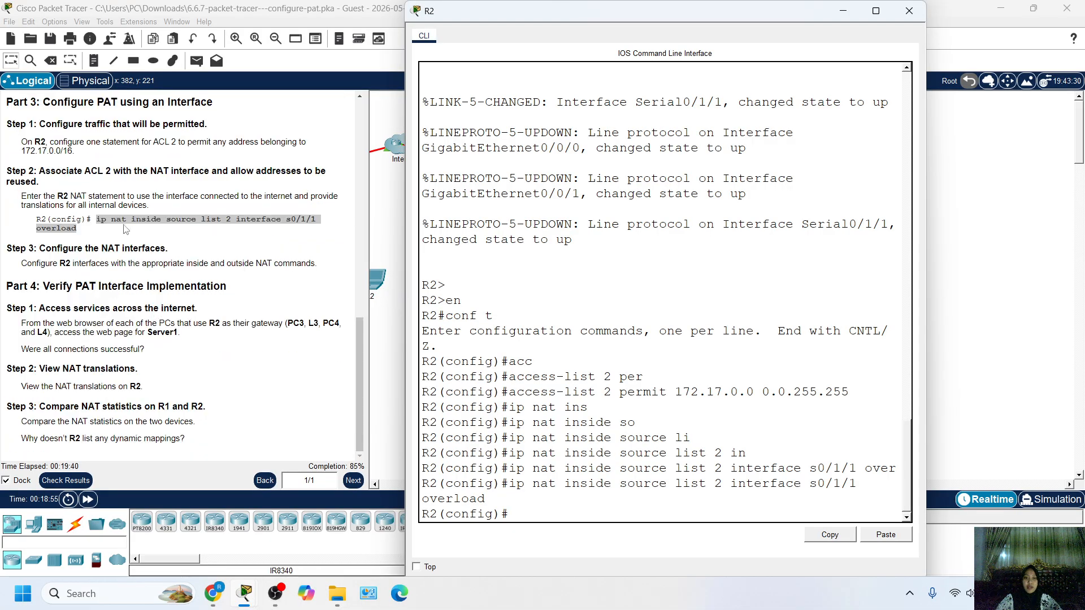
click(56, 252)
drag(52, 249, 156, 249)
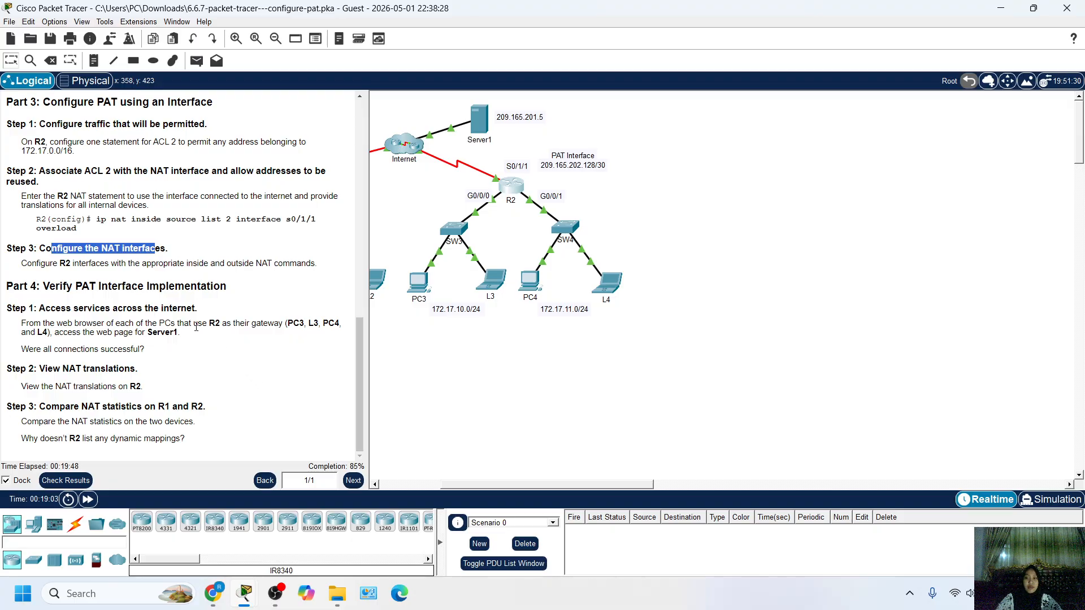
click(512, 186)
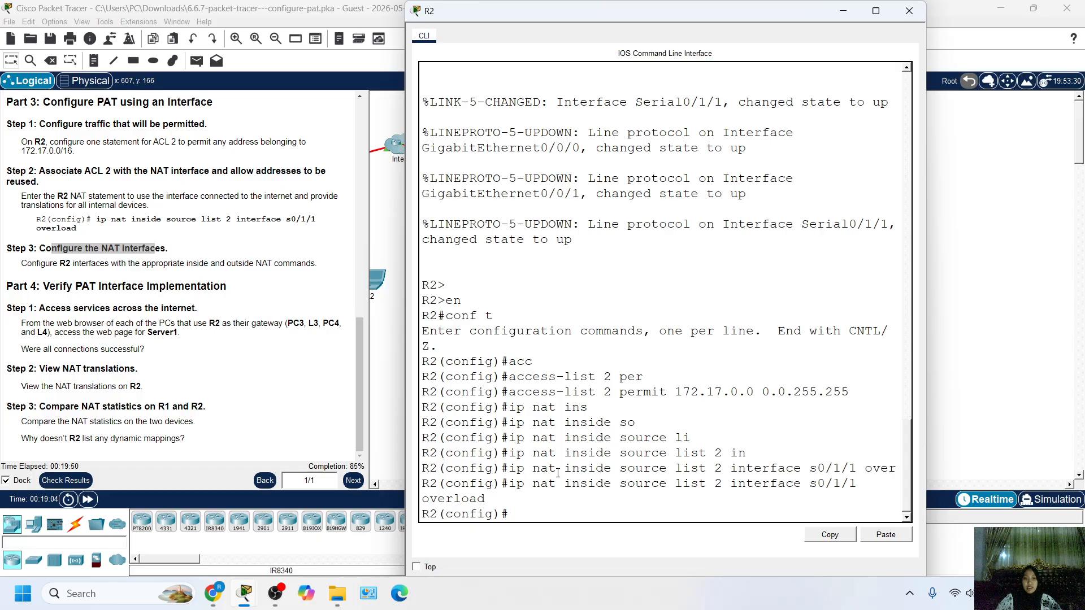
text(in)
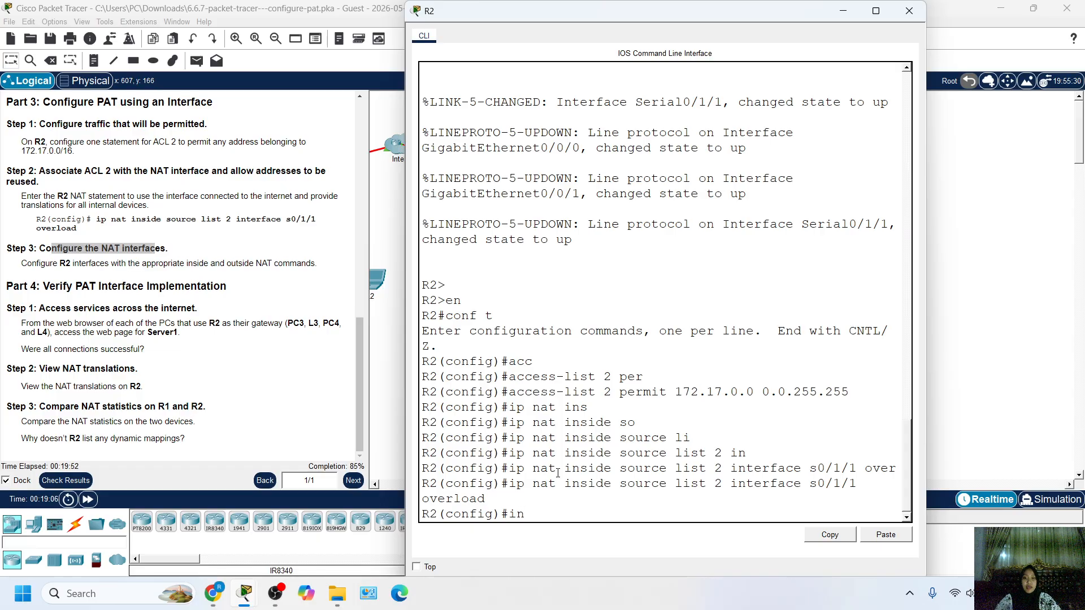
key(Tab)
text(s)
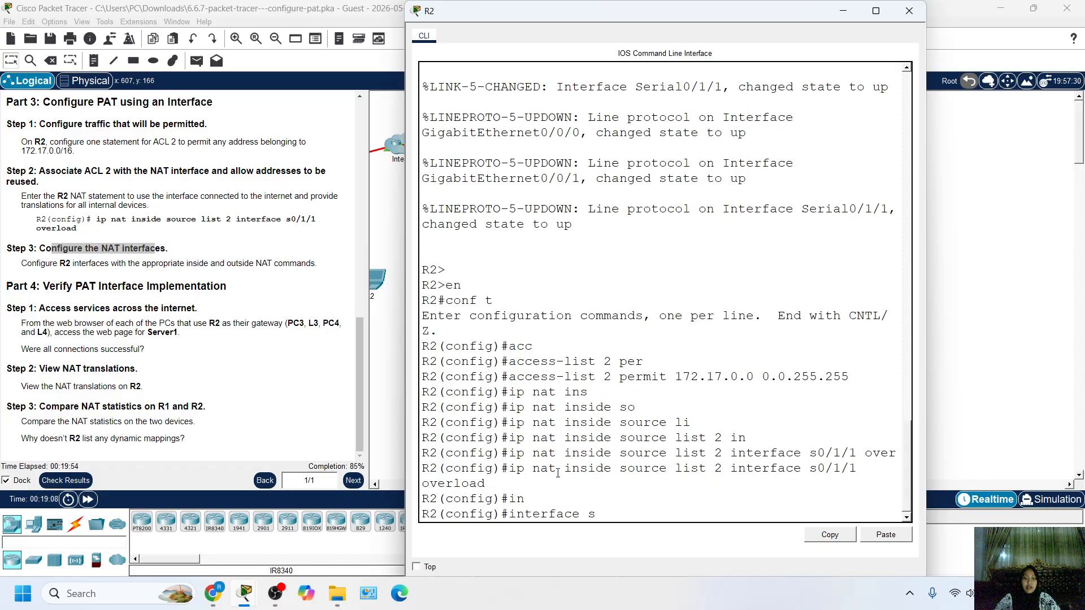
text(0)
key(BackSpace)
text(/1/1)
key(Return)
Set R2's s0/1/1 as the NAT outside interface with ip nat outside and exit interface configuration mode.
text(ip)
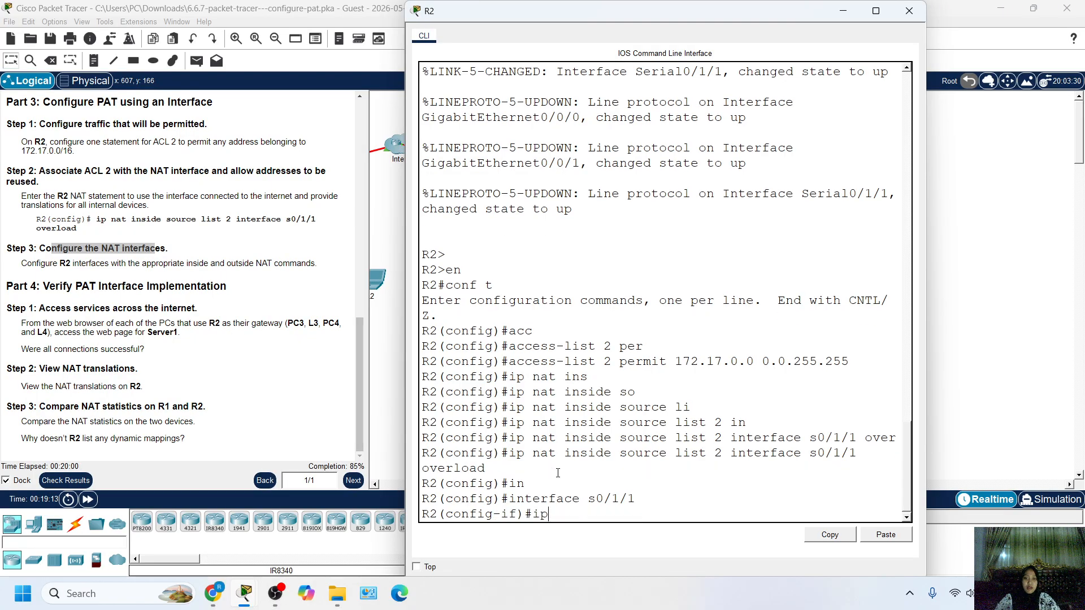
text( na)
key(Tab)
text(ou)
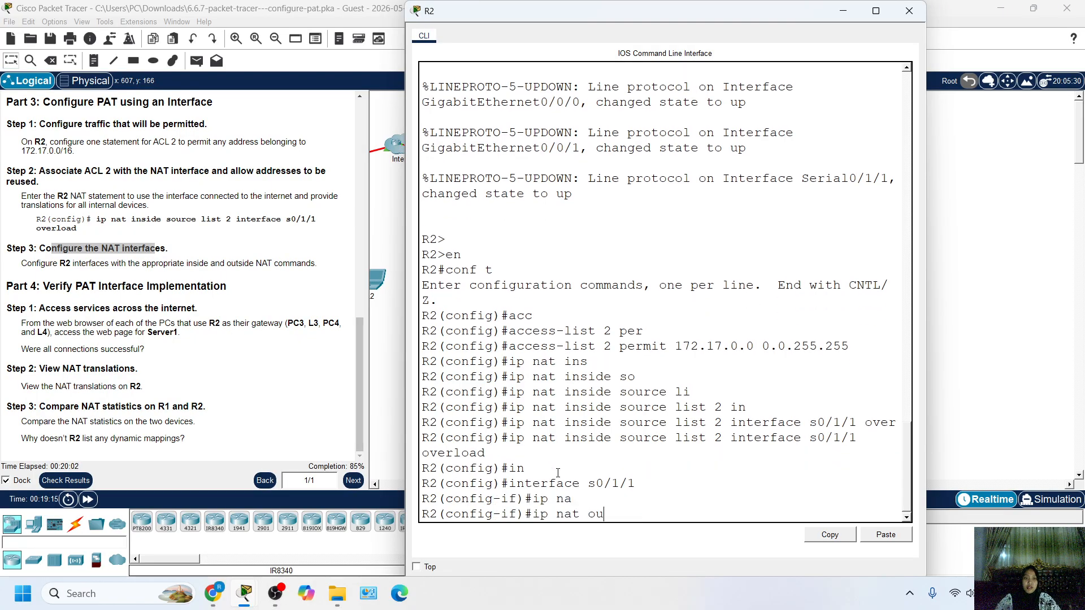
key(Tab)
key(Return)
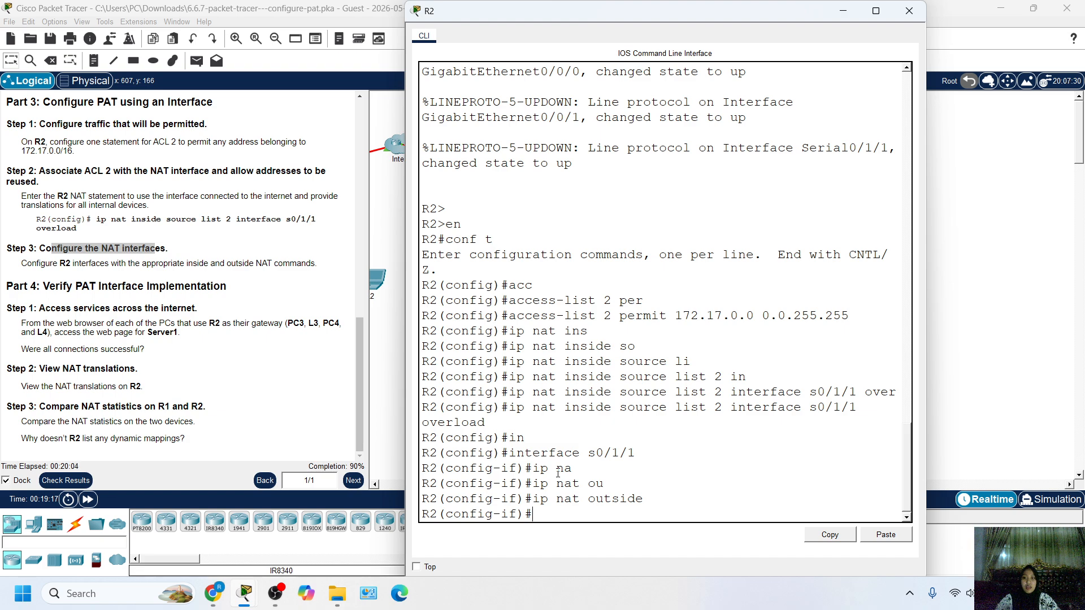
key(Return)
text(ex)
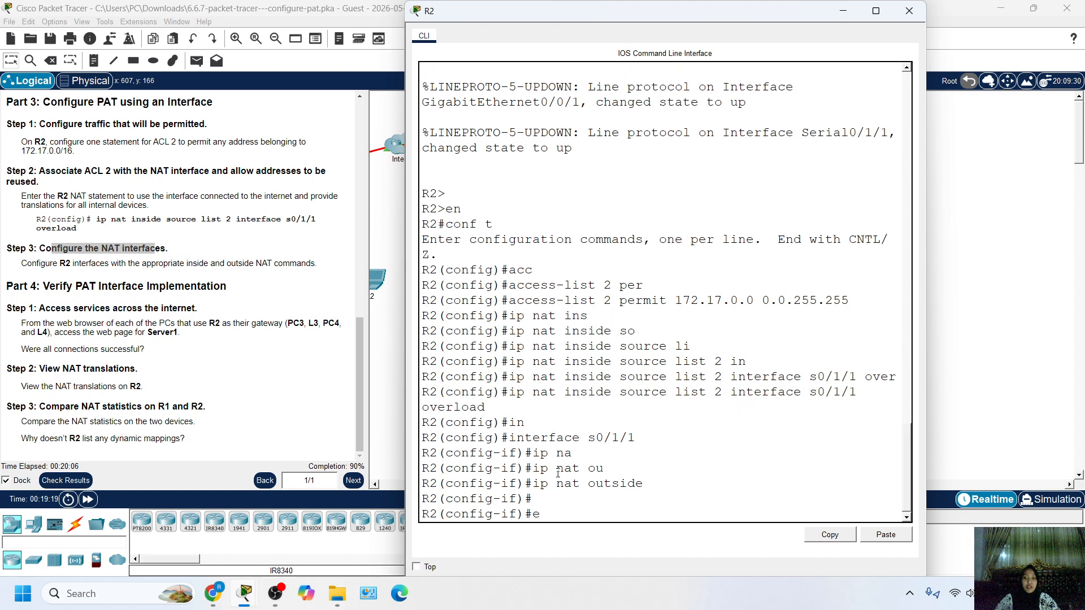
key(Return)
Set R2's interface g0/0/0 as a NAT inside interface with int g0/0/0 and ip nat inside.
text(int )
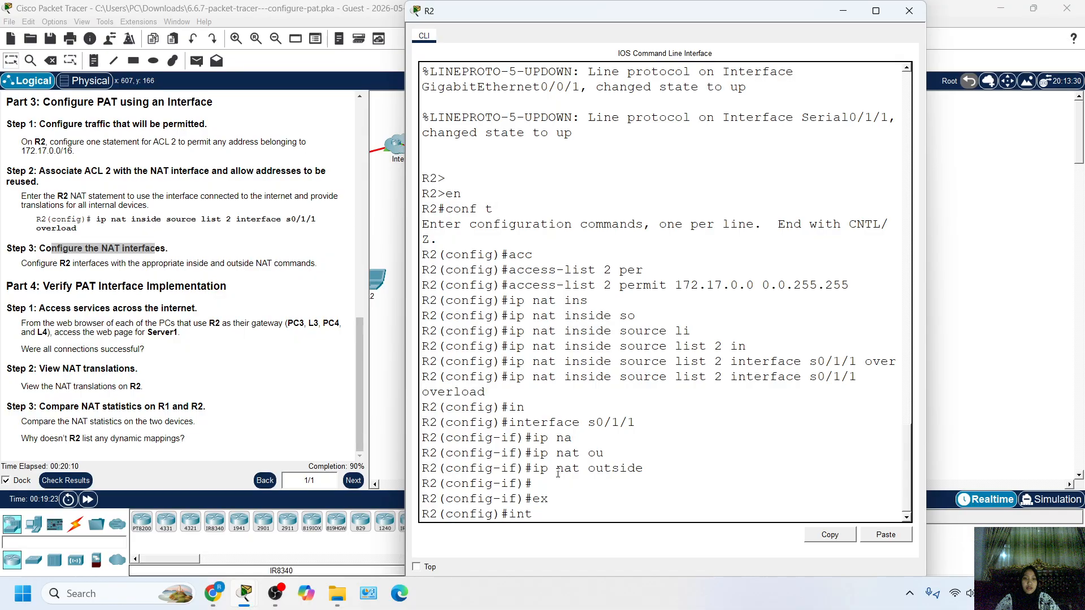
text(g0/0/0)
key(Return)
text(ip na)
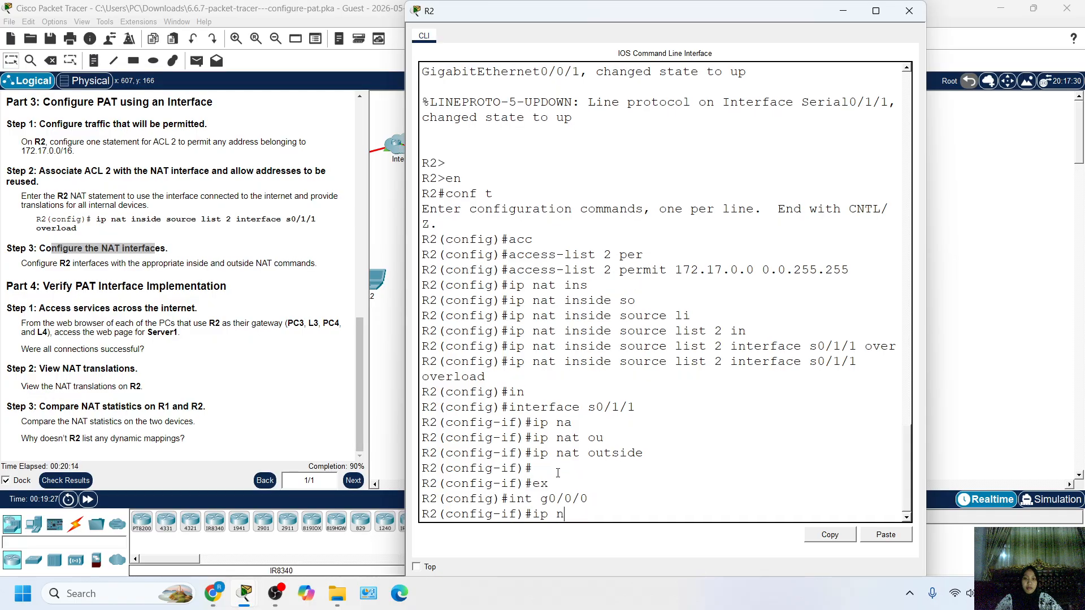
key(Tab)
text(ins)
key(Tab)
key(Return)
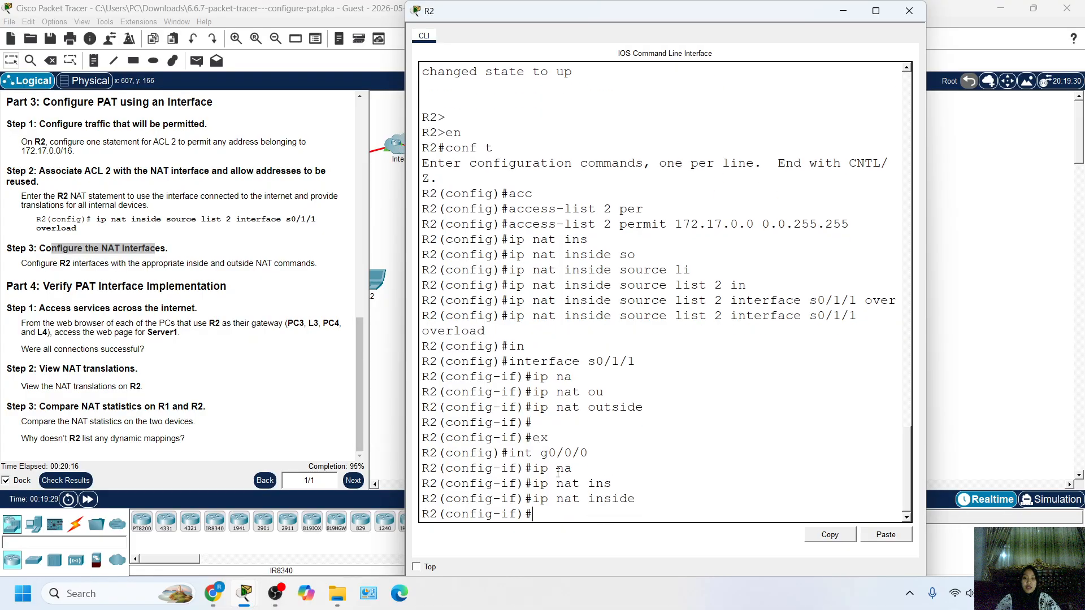
Set R2's interface g0/0/1 as a NAT inside interface with int g0/0/1 and ip nat inside.
text(int g0/0/1)
key(Return)
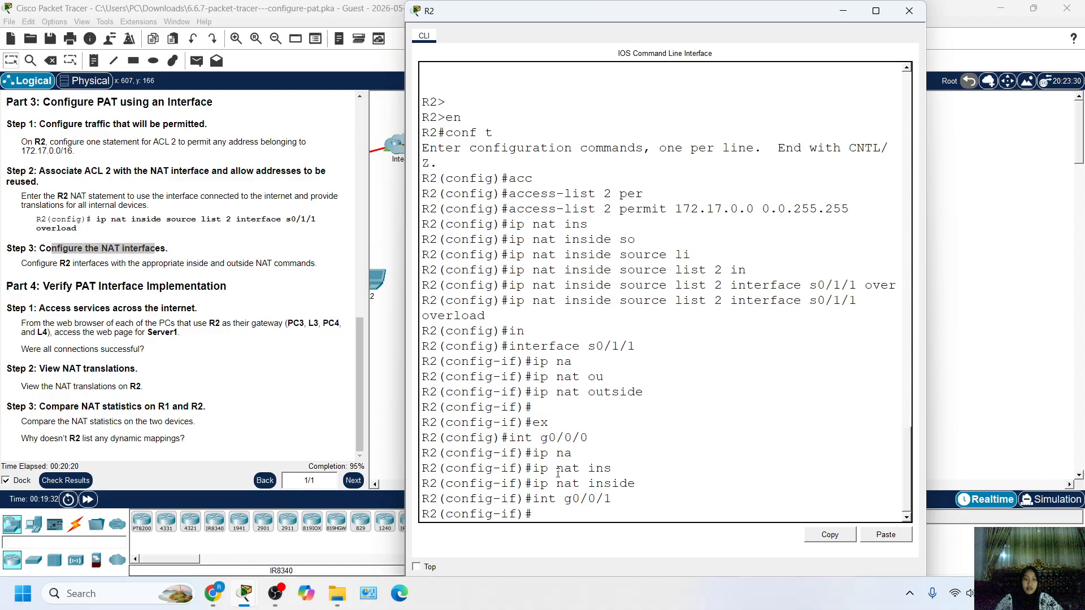
text(ip nat inside)
key(Return)
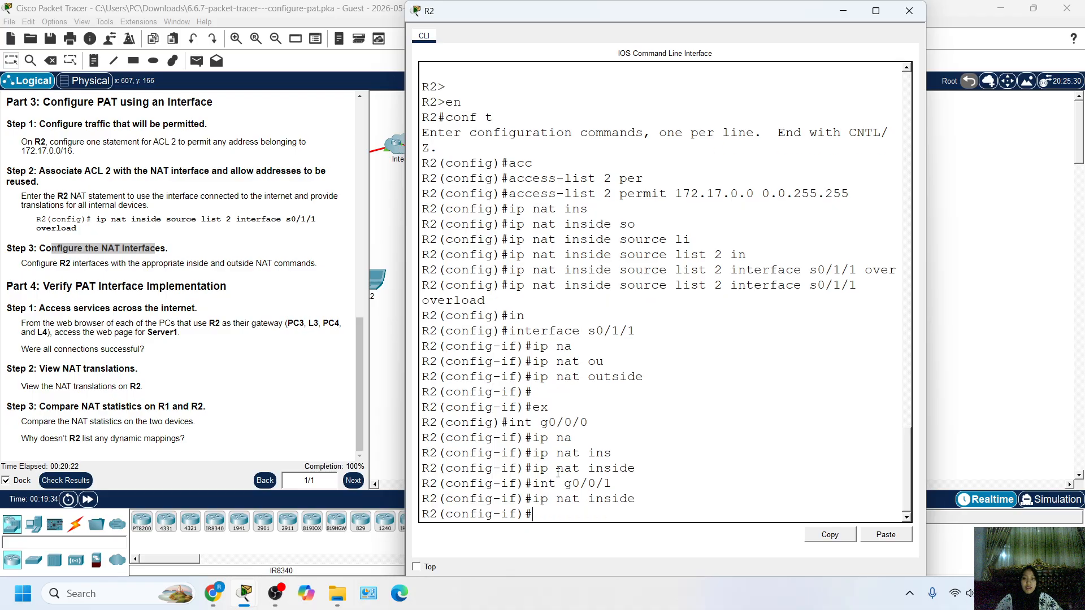
key(Return)
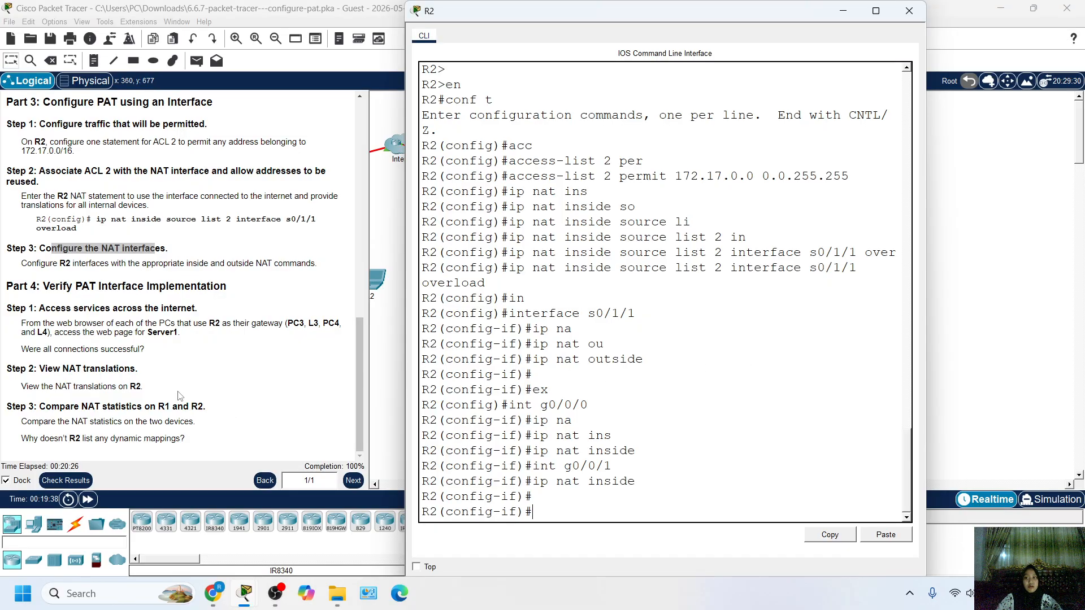
Check the activity results, examine the assessment items for R2's NAT ports, and return to the topology.
double_click(50, 264)
double_click(243, 263)
click(300, 343)
click(339, 467)
click(94, 480)
click(114, 85)
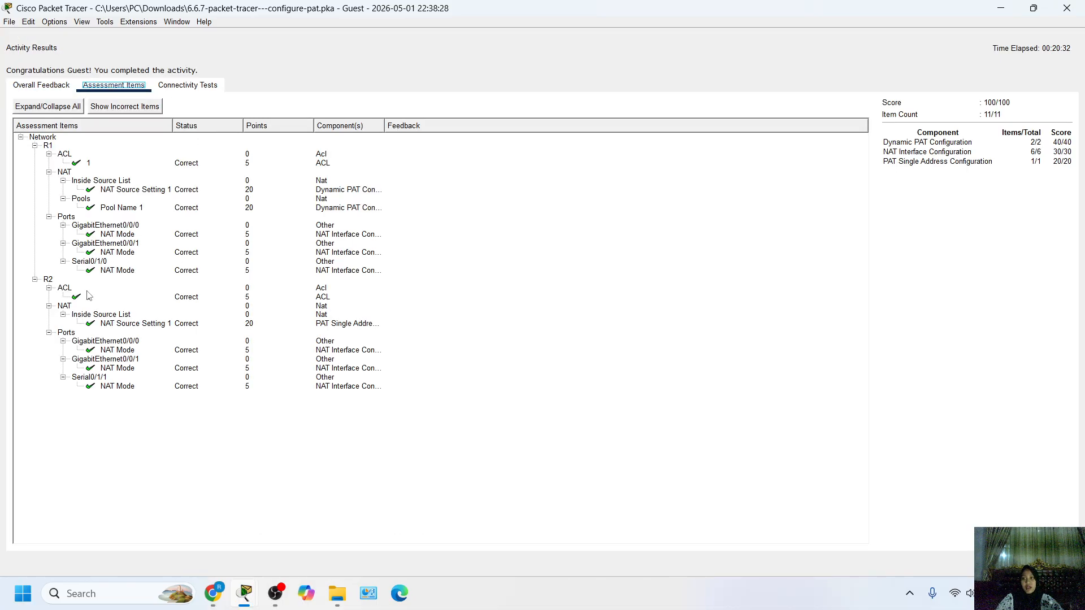
drag(94, 341, 95, 416)
click(1053, 563)
Follow Part 4 Step 1 and load Server1's web page at 209.165.201.5 in PC3's web browser.
scroll(141, 347, down, 2)
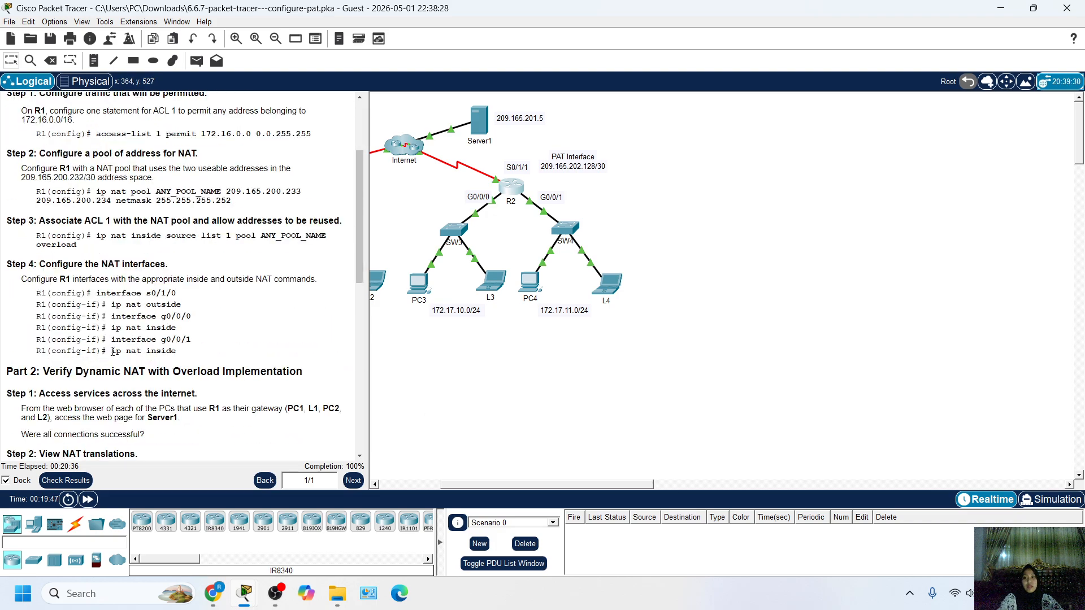
scroll(118, 382, down, 10)
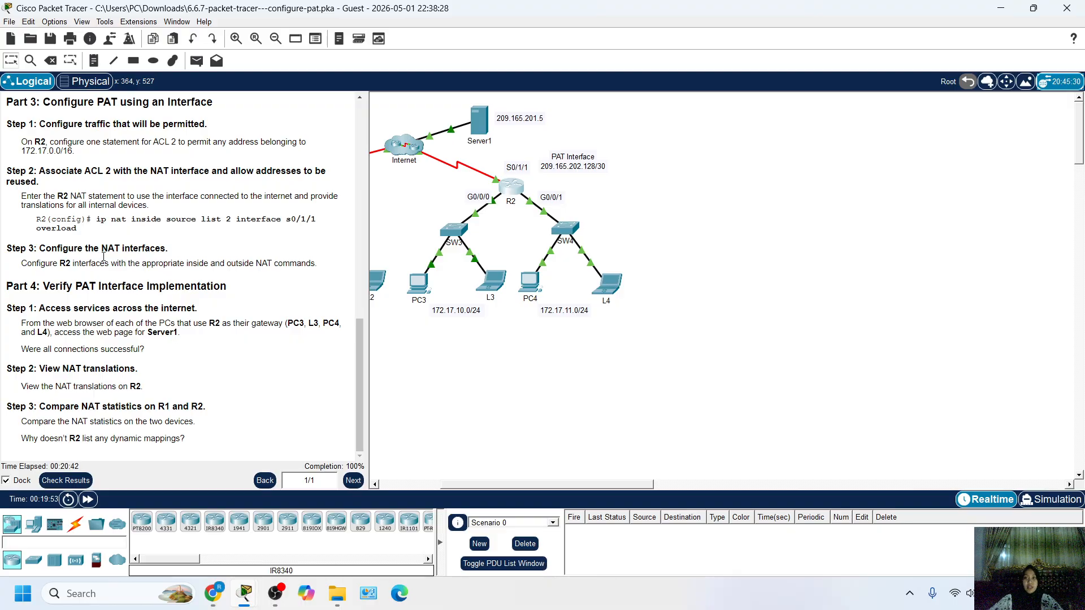
drag(113, 249, 172, 251)
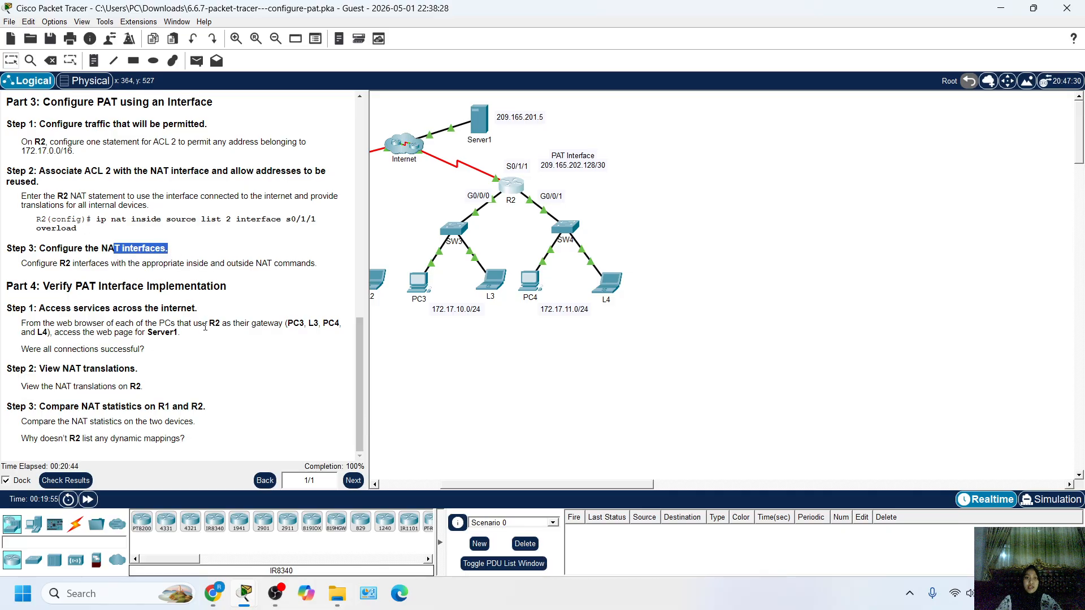
drag(55, 308, 149, 286)
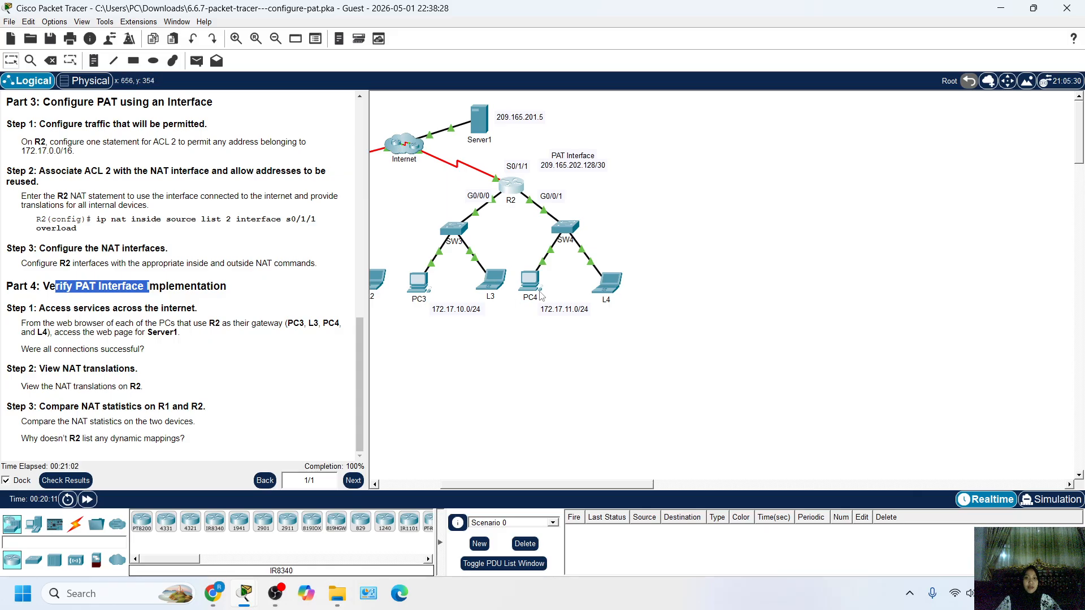
click(687, 267)
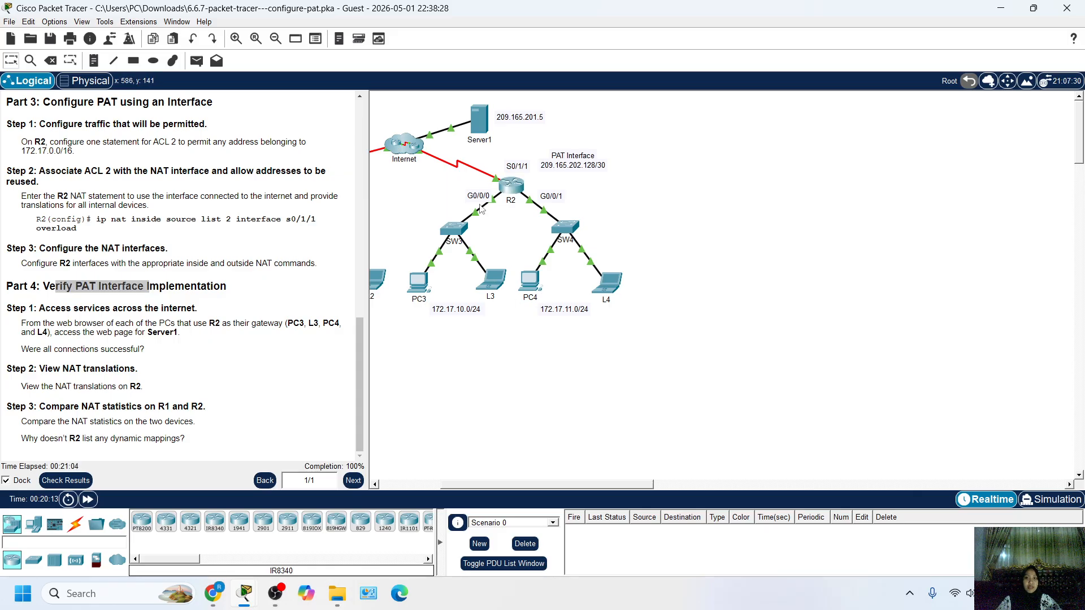
click(420, 289)
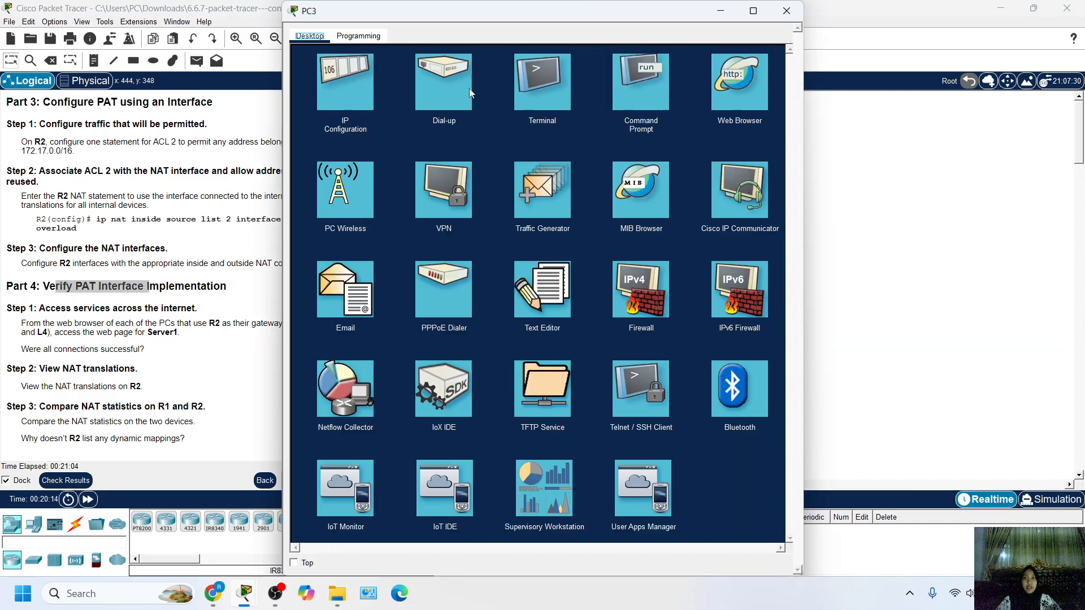
click(731, 86)
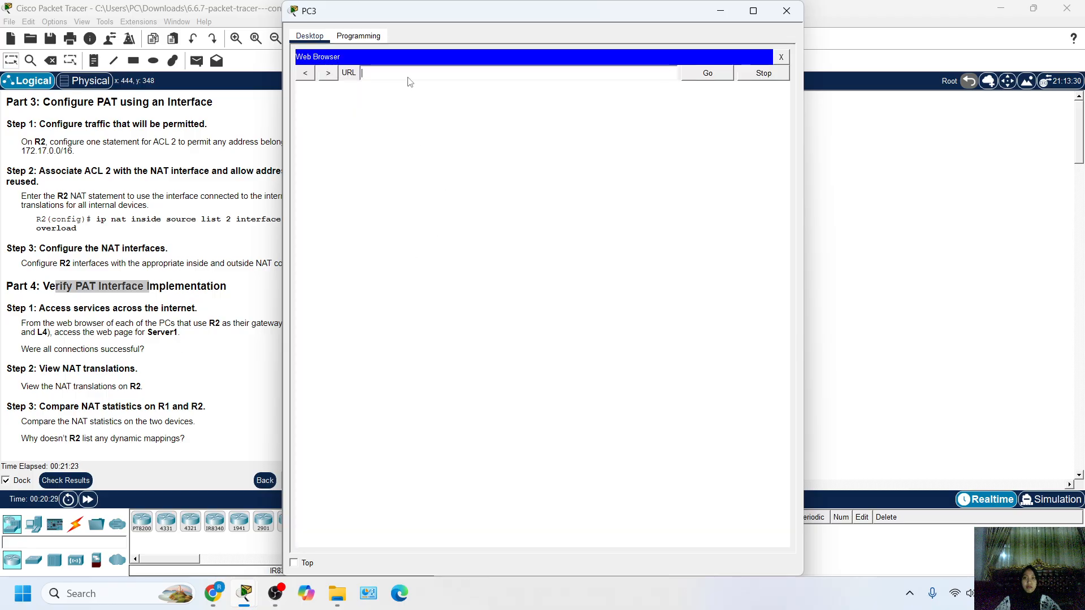
drag(416, 15, 480, 189)
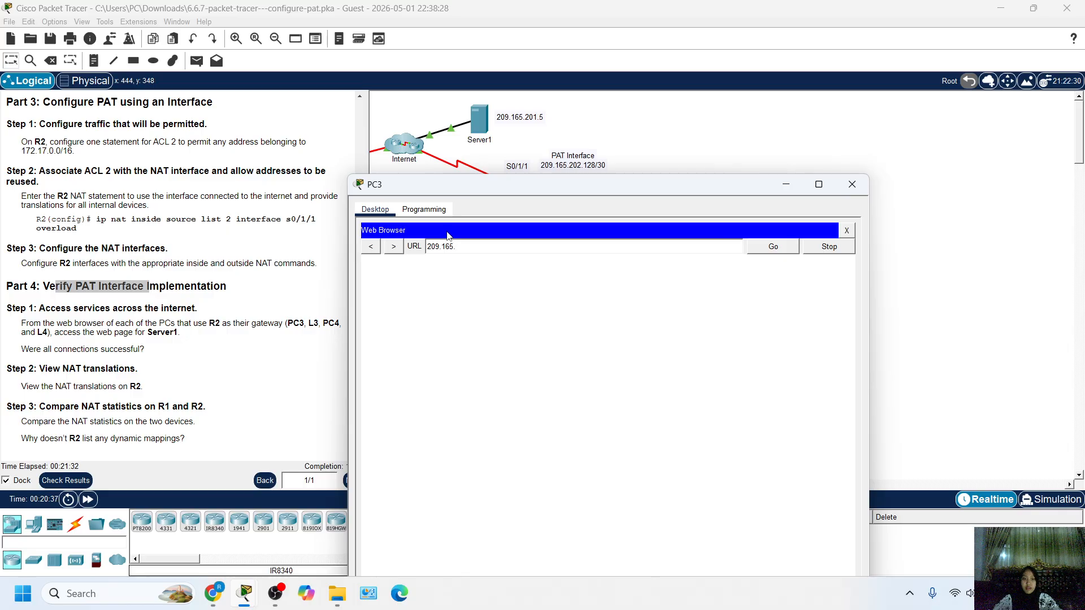
key(Return)
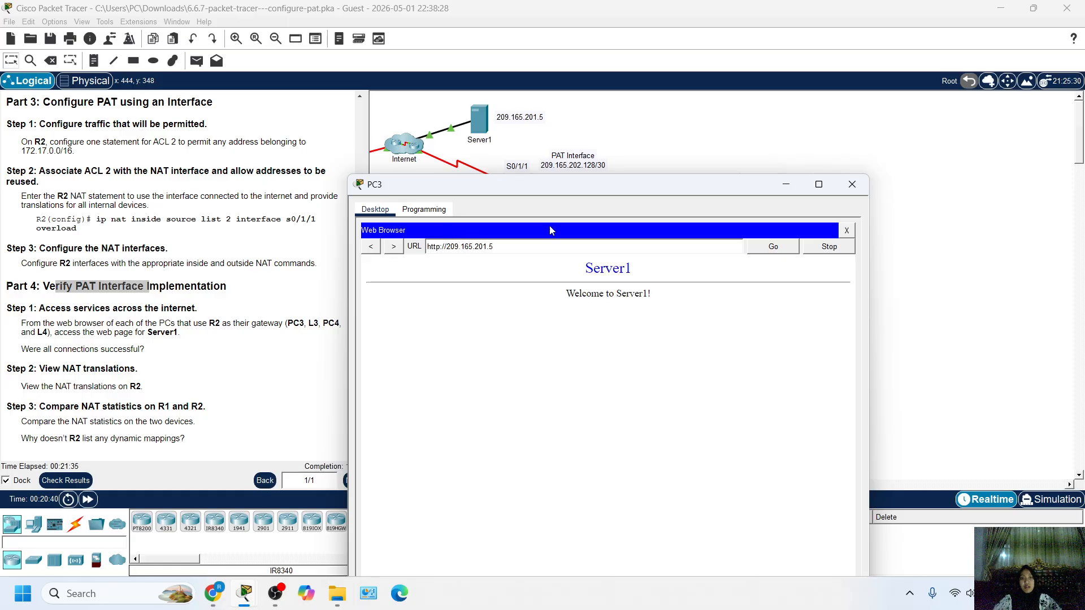
Load Server1's web page at 209.165.201.5 in PC4's web browser and close PC4's window.
click(684, 118)
click(531, 288)
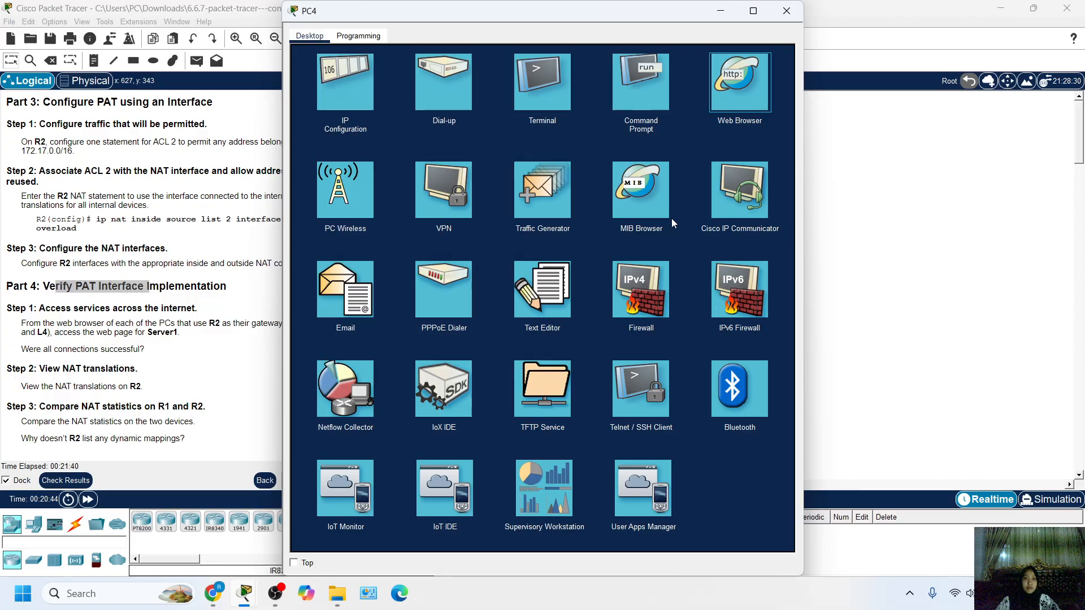
click(734, 99)
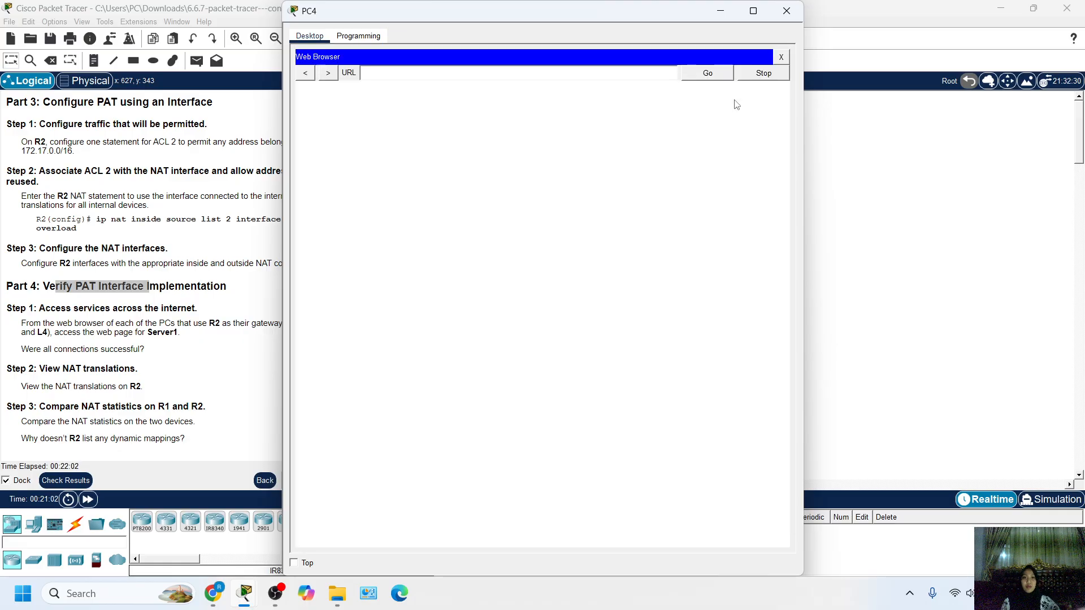
drag(548, 3, 562, 189)
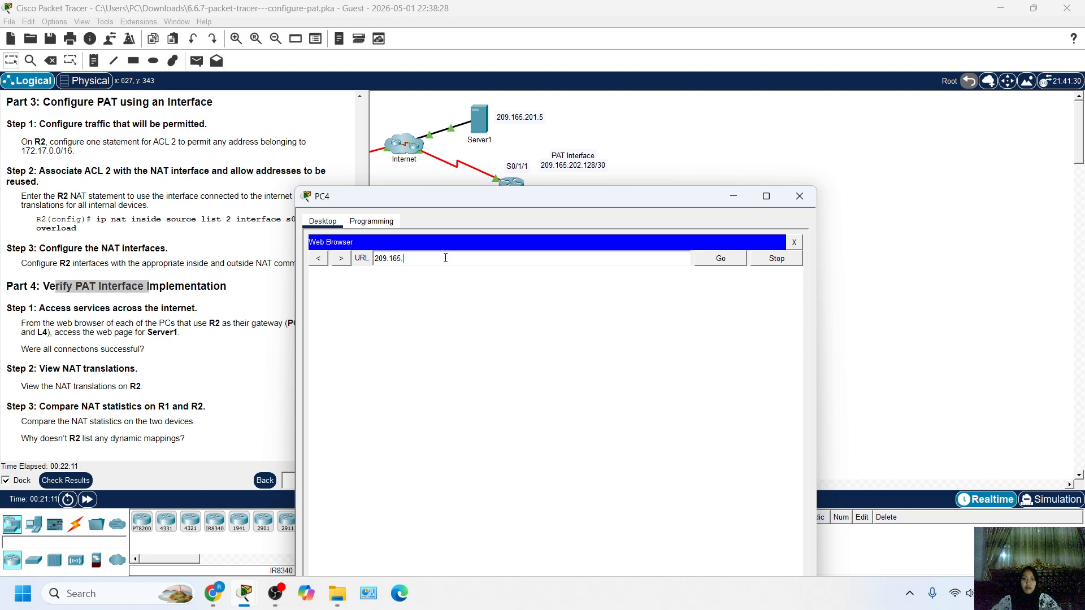
text(201.5)
key(Return)
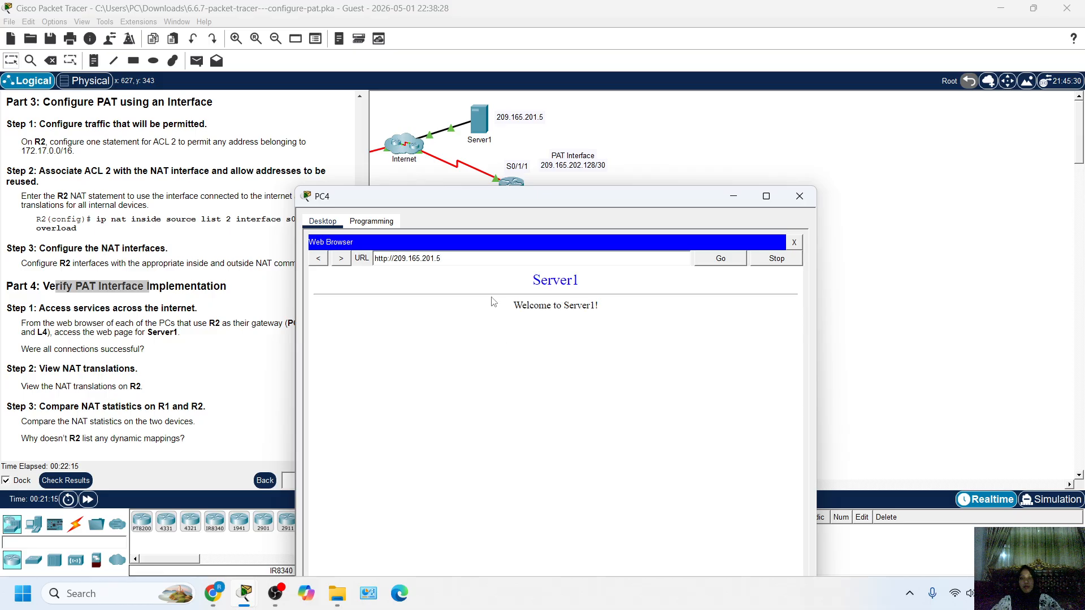
drag(599, 201, 337, 160)
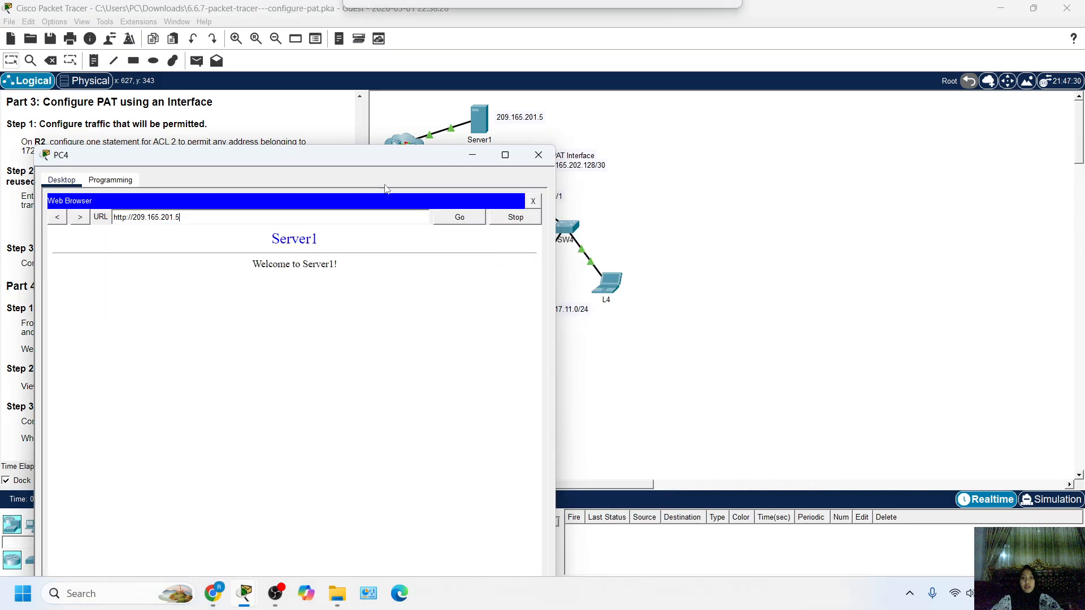
click(537, 156)
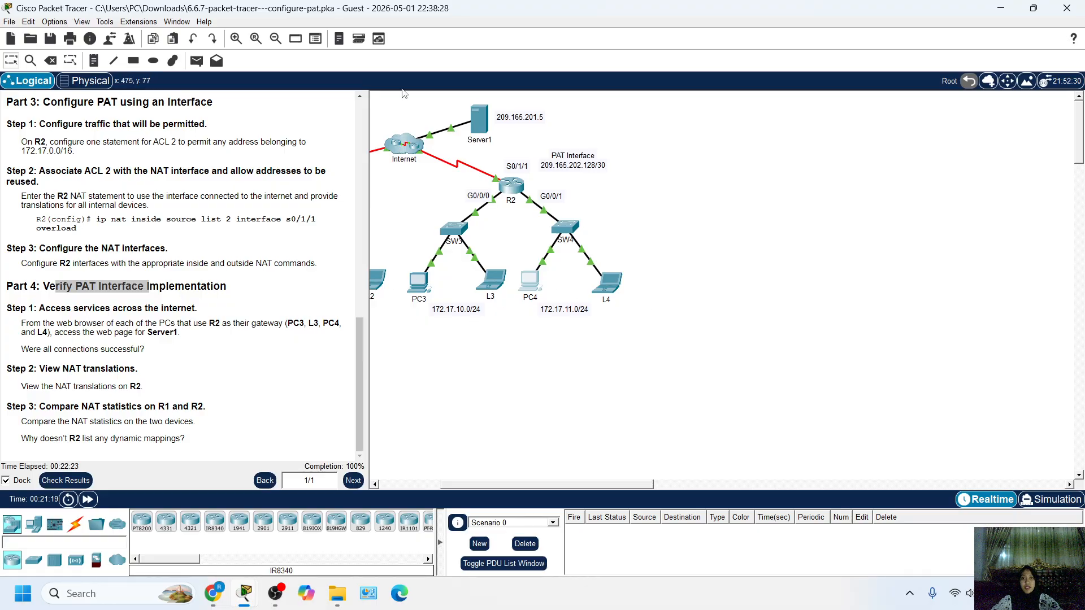
Review the Part 4 Step 2 instructions about viewing the NAT translations on R2.
scroll(450, 371, down, 5)
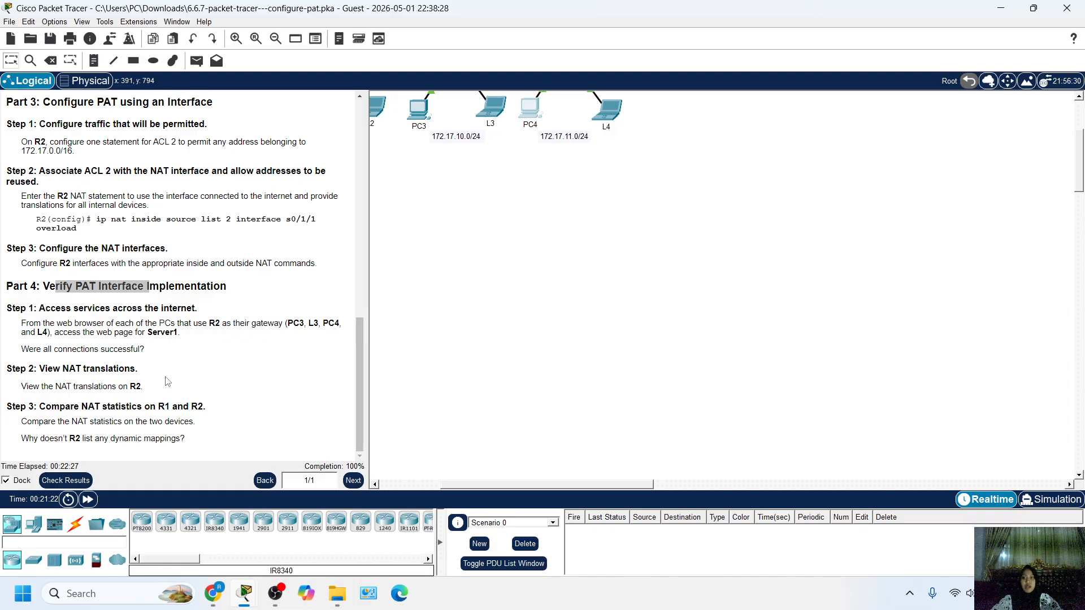
scroll(126, 382, up, 1)
scroll(74, 402, down, 1)
drag(53, 369, 129, 368)
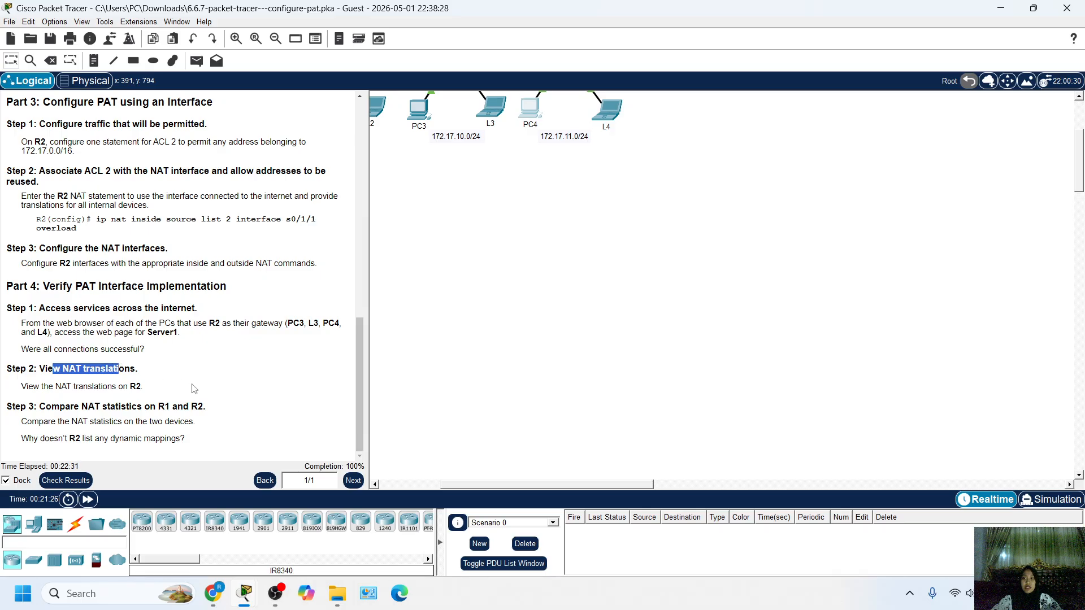
scroll(194, 389, up, 1)
click(221, 382)
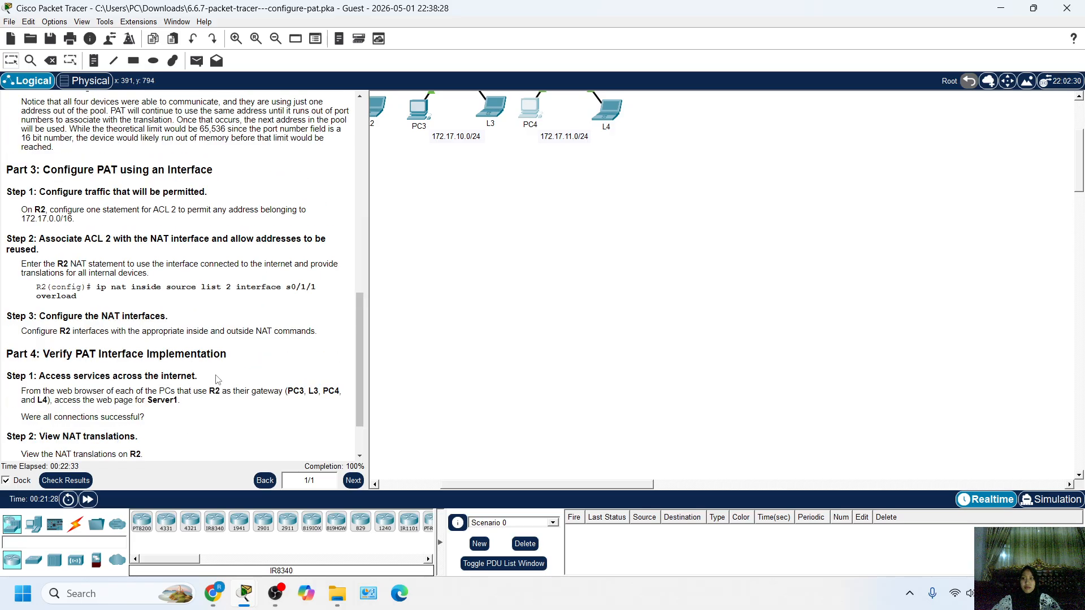
scroll(217, 378, down, 1)
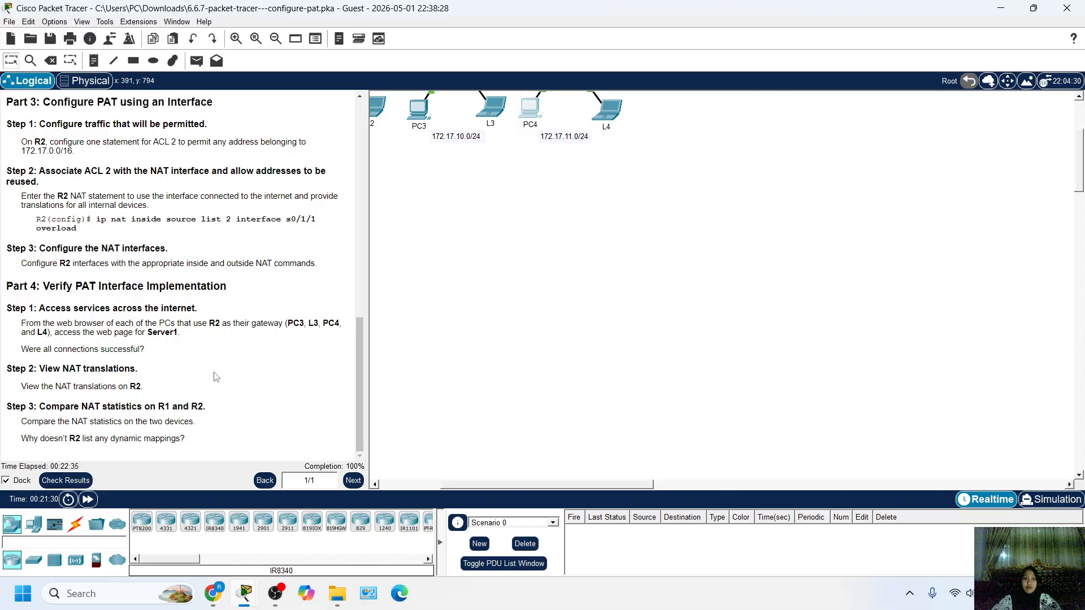
Open R2's command line and exit interface configuration mode to privileged EXEC with the end command.
scroll(446, 346, up, 3)
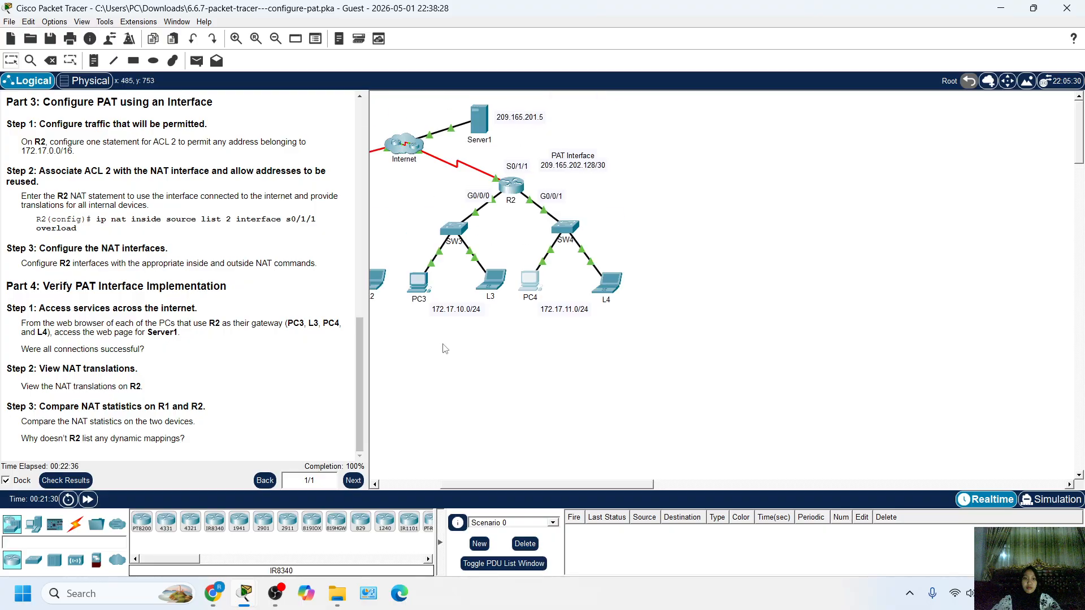
click(510, 195)
text(end)
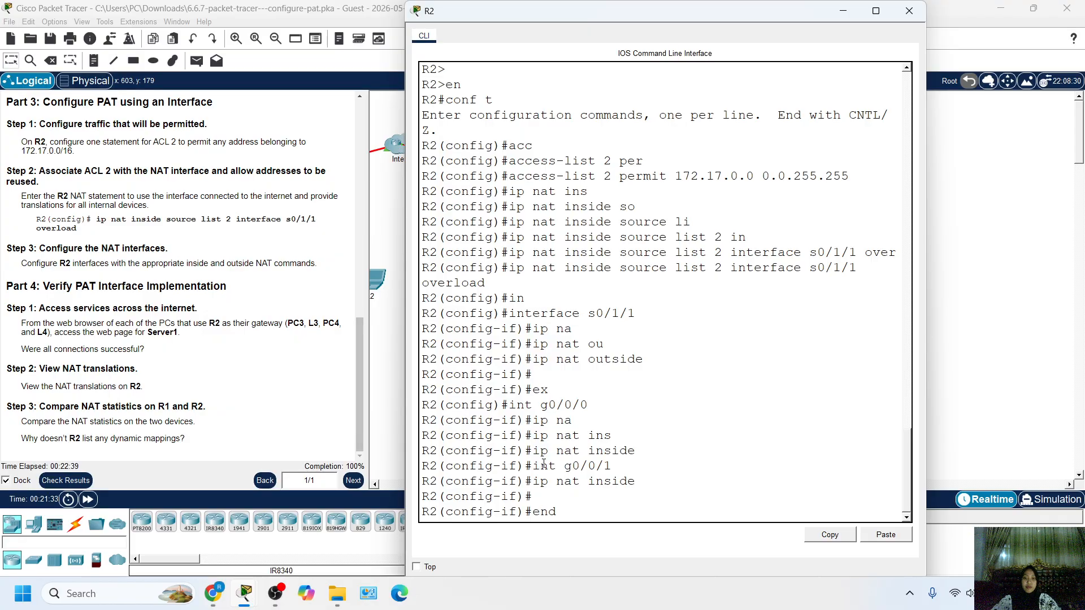
key(Return)
key(Return)
key(Return)
Run show ip nat translations on R2, examine the listed translation entries, and return to the topology.
text(sh ip n)
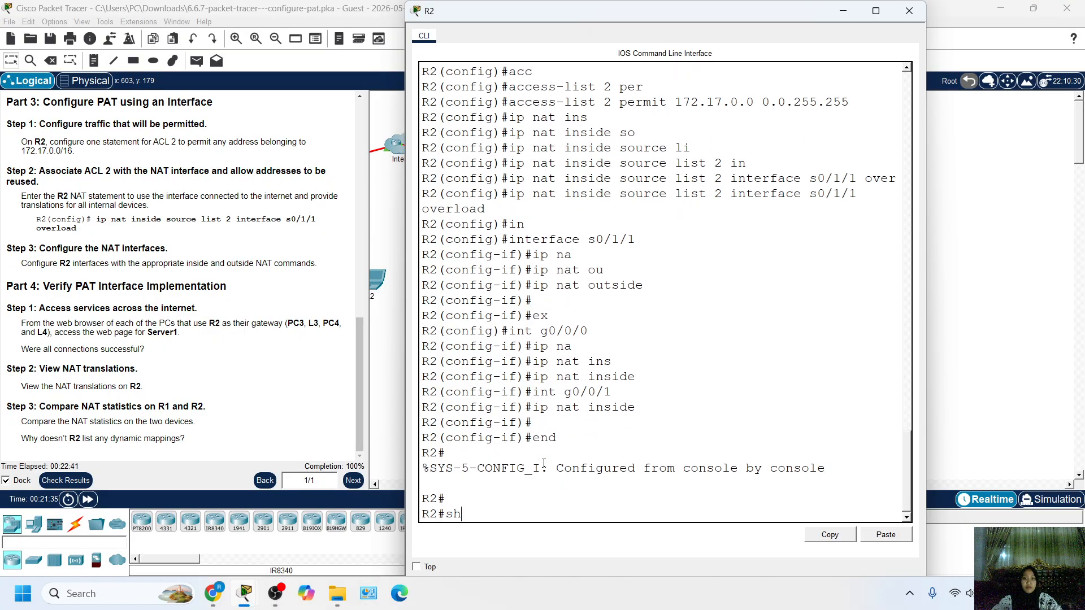
key(Tab)
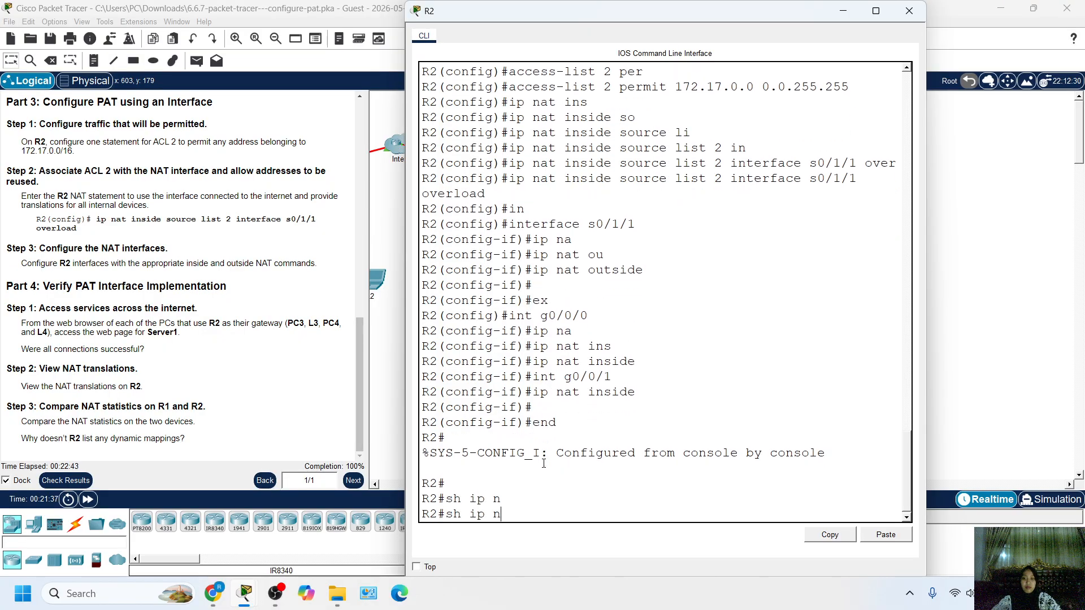
text(nat tr)
key(Tab)
key(Return)
drag(571, 492, 394, 420)
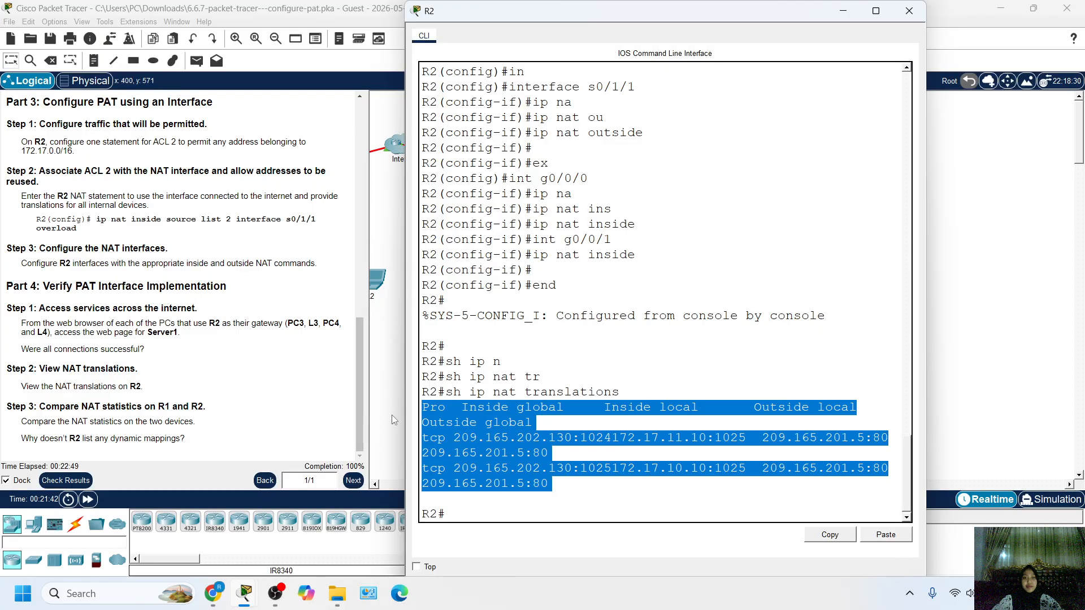
click(278, 375)
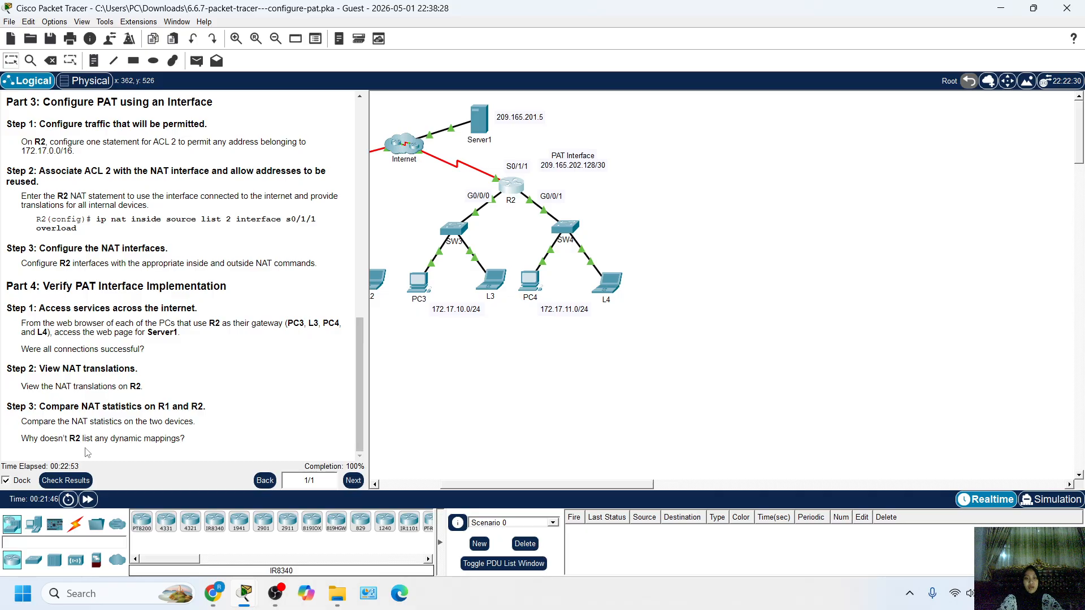
Check the activity results, examine the assessment items for R1 and R2, and return to the activity's instructions and topology.
drag(480, 487, 402, 489)
scroll(224, 360, up, 15)
scroll(224, 362, up, 2)
scroll(224, 362, down, 15)
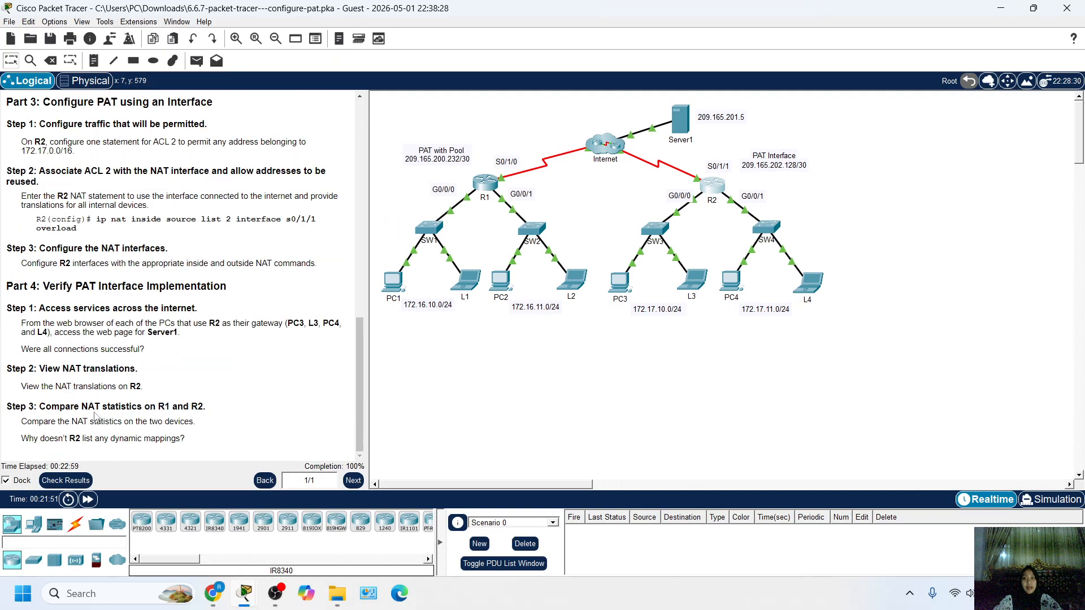
click(66, 481)
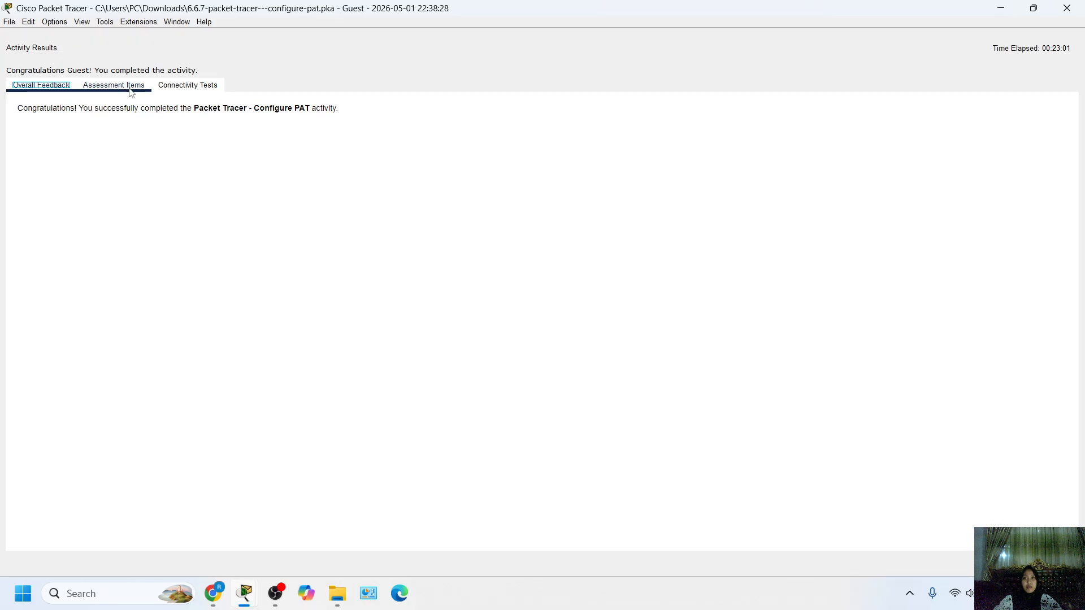
click(114, 86)
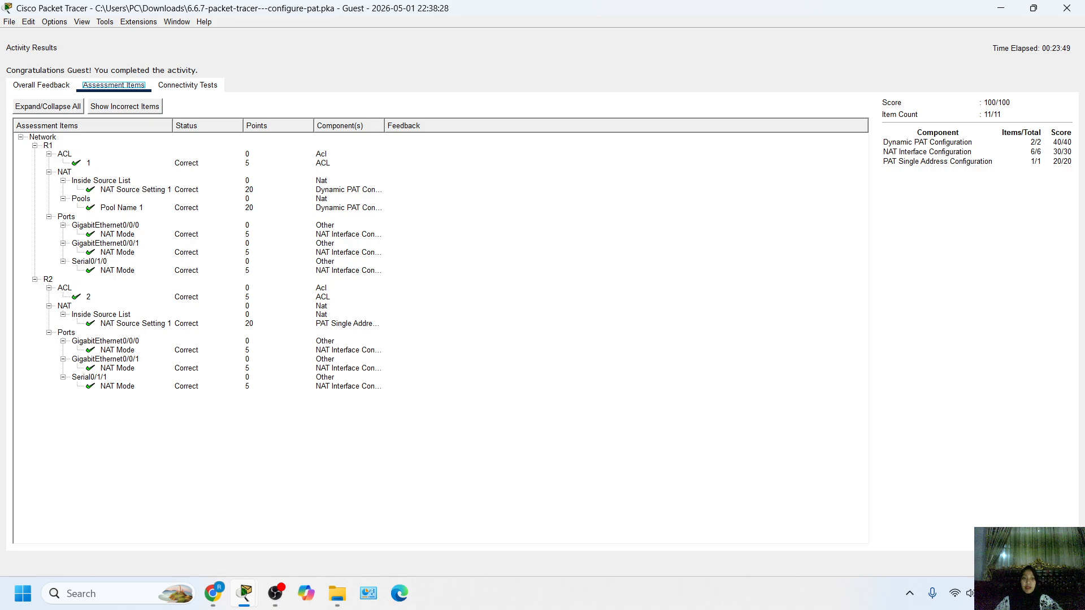
click(1053, 563)
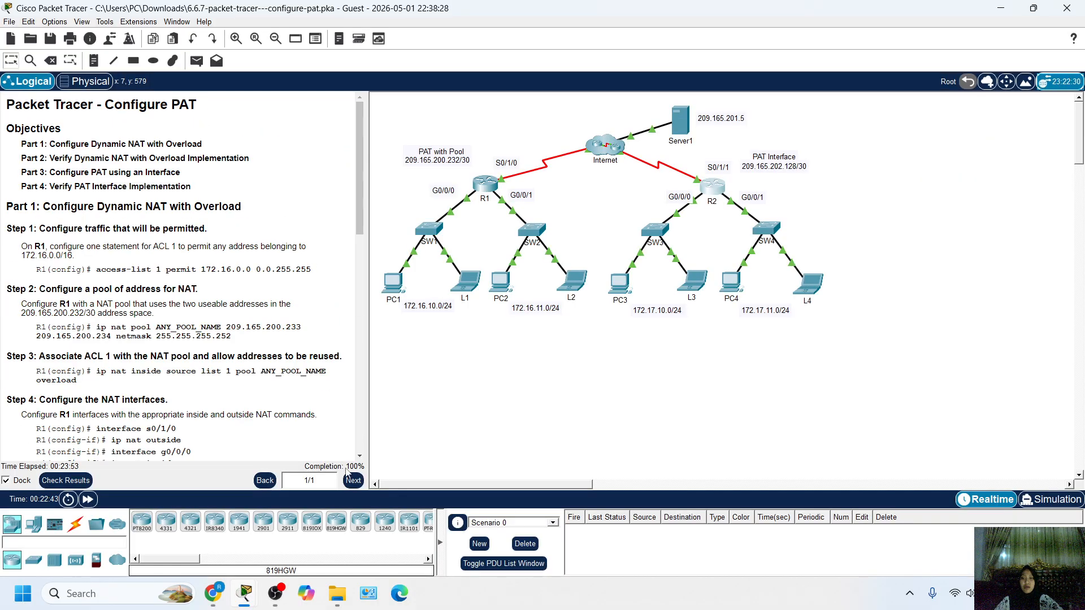
mouse_move(357, 219)
mouse_down()
mouse_move(359, 438)
mouse_move(359, 212)
mouse_up()
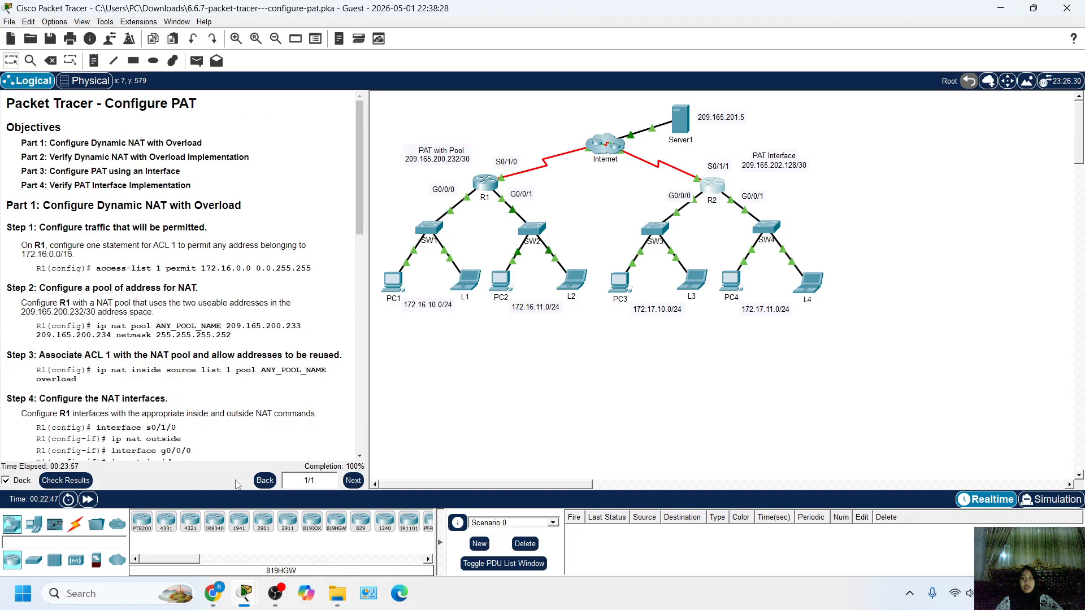